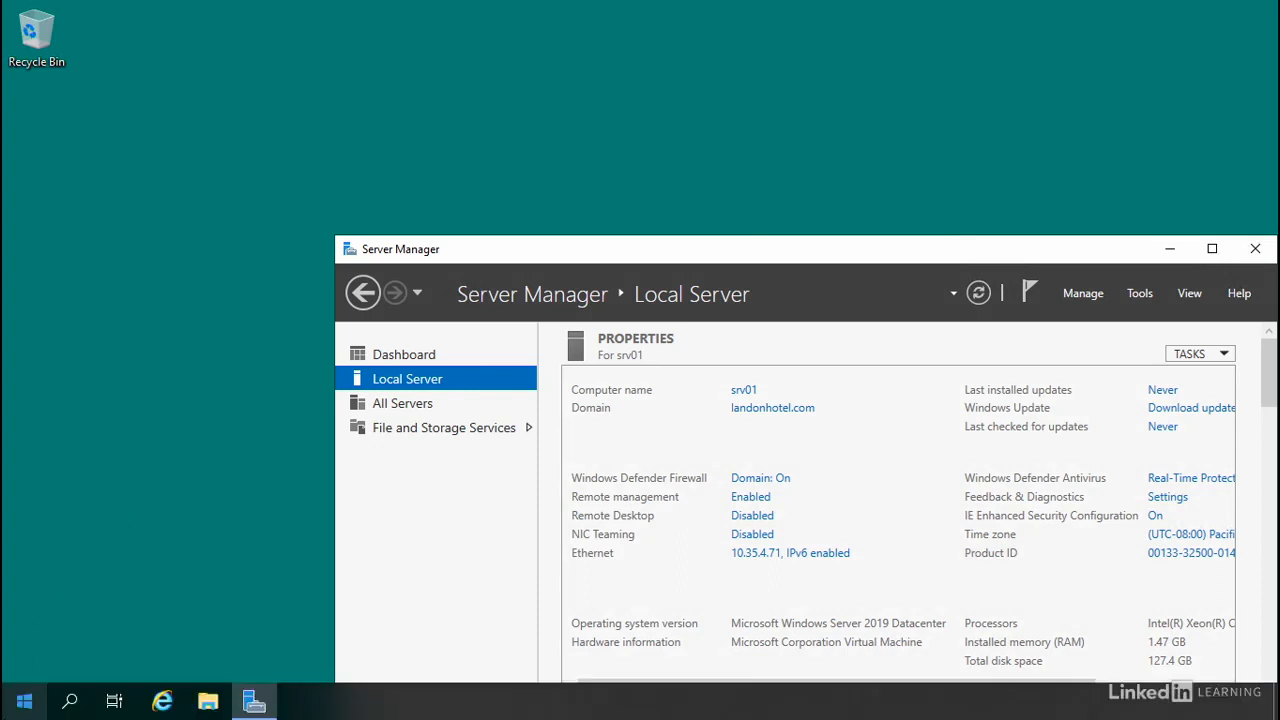
- Open Disk Management and shrink the C: volume on Disk 0 by 60000 MB
{"action": "right_click", "coordinate": [24, 706]}
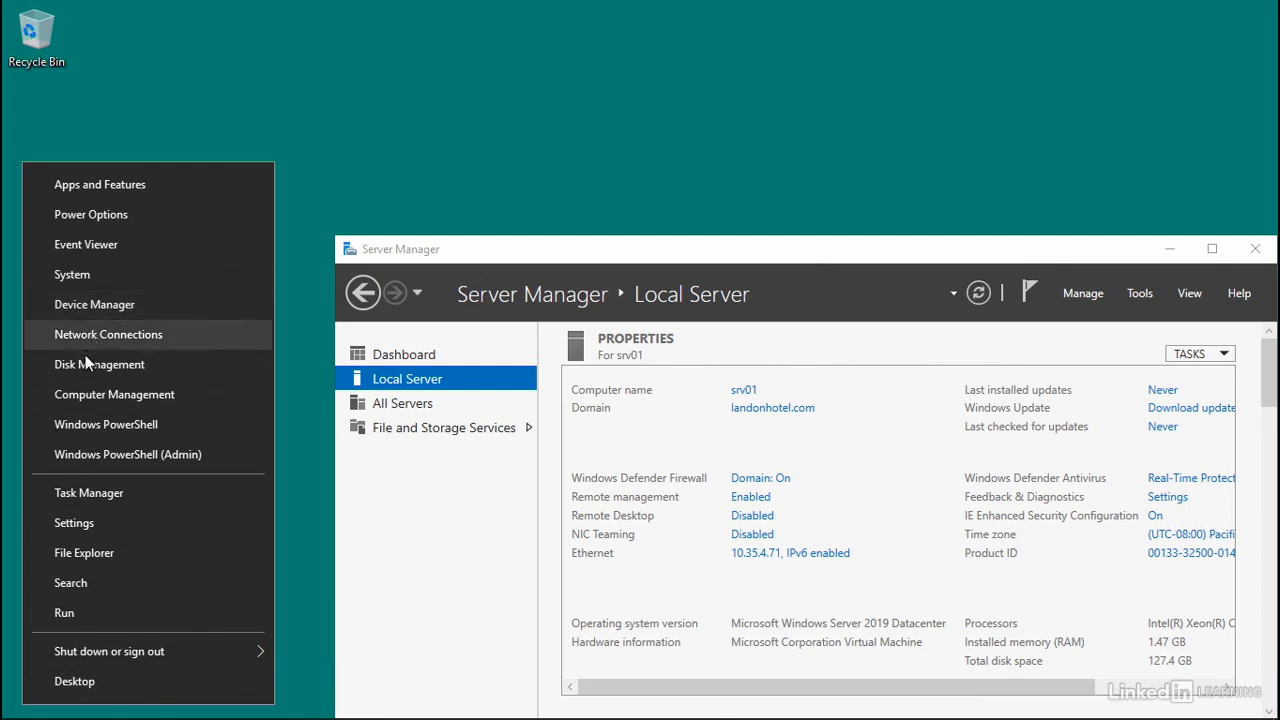
{"action": "left_click", "coordinate": [154, 366]}
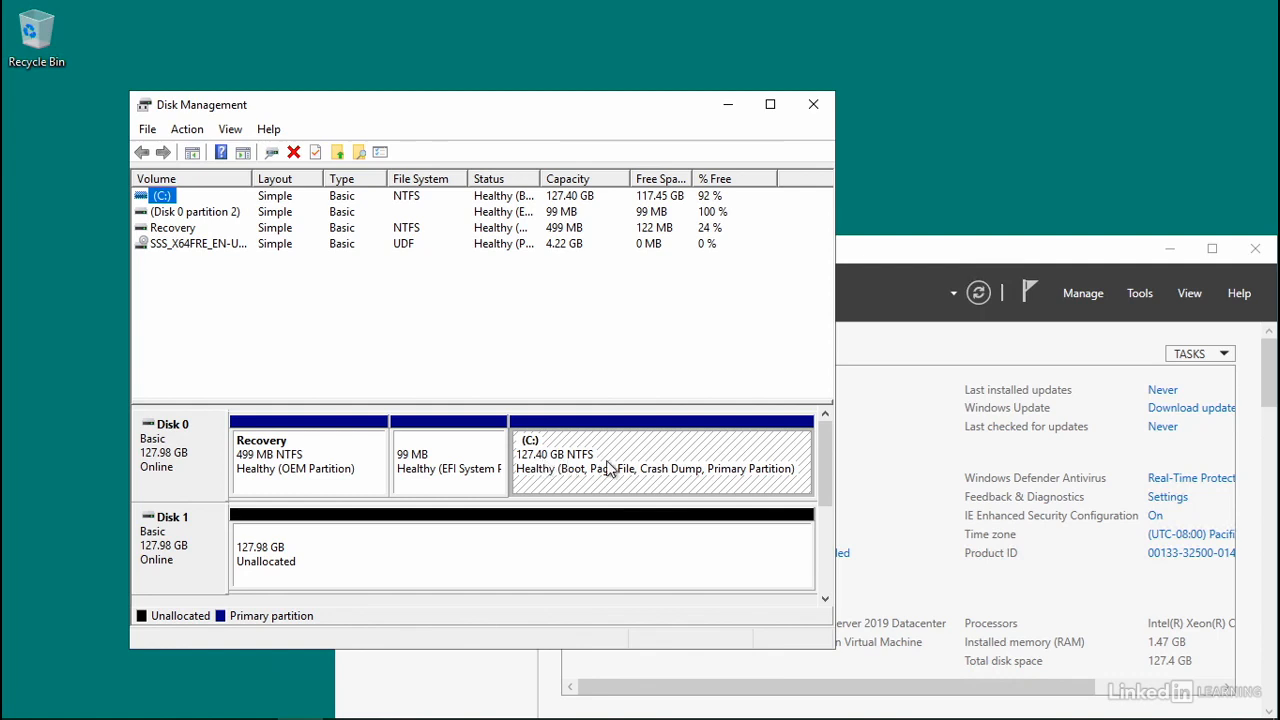
{"action": "right_click", "coordinate": [653, 452]}
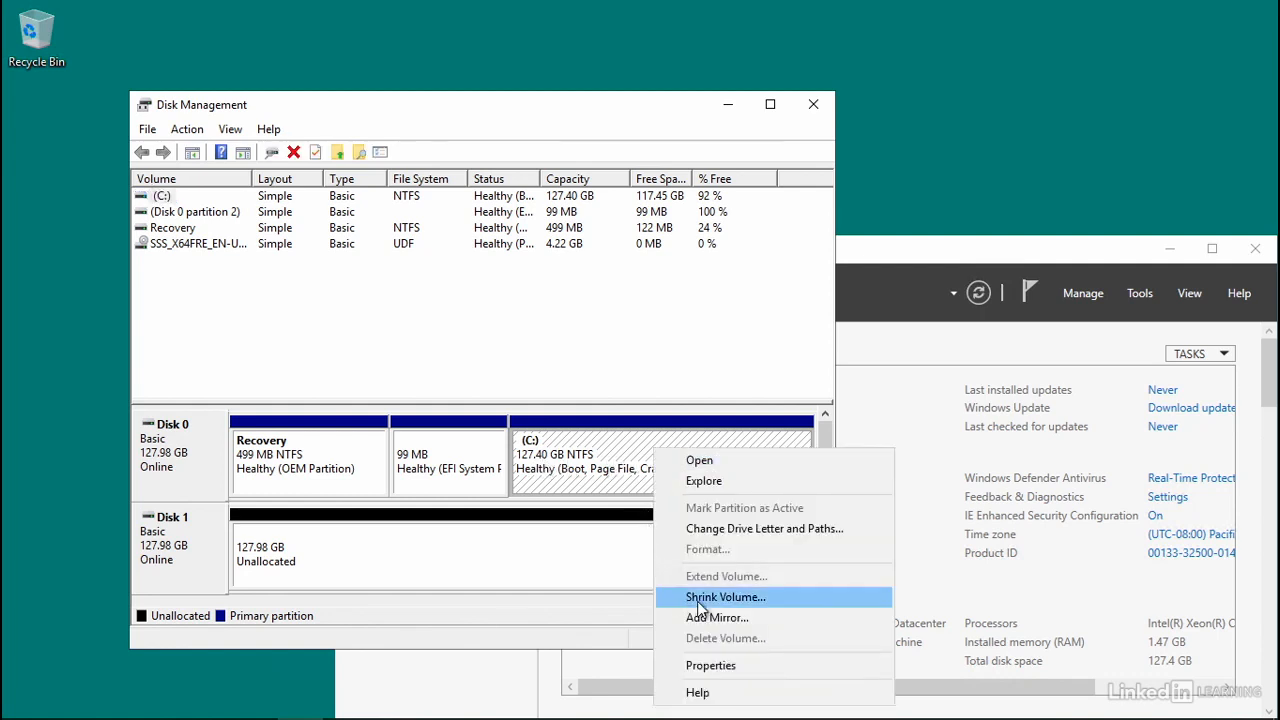
{"action": "left_click", "coordinate": [768, 596]}
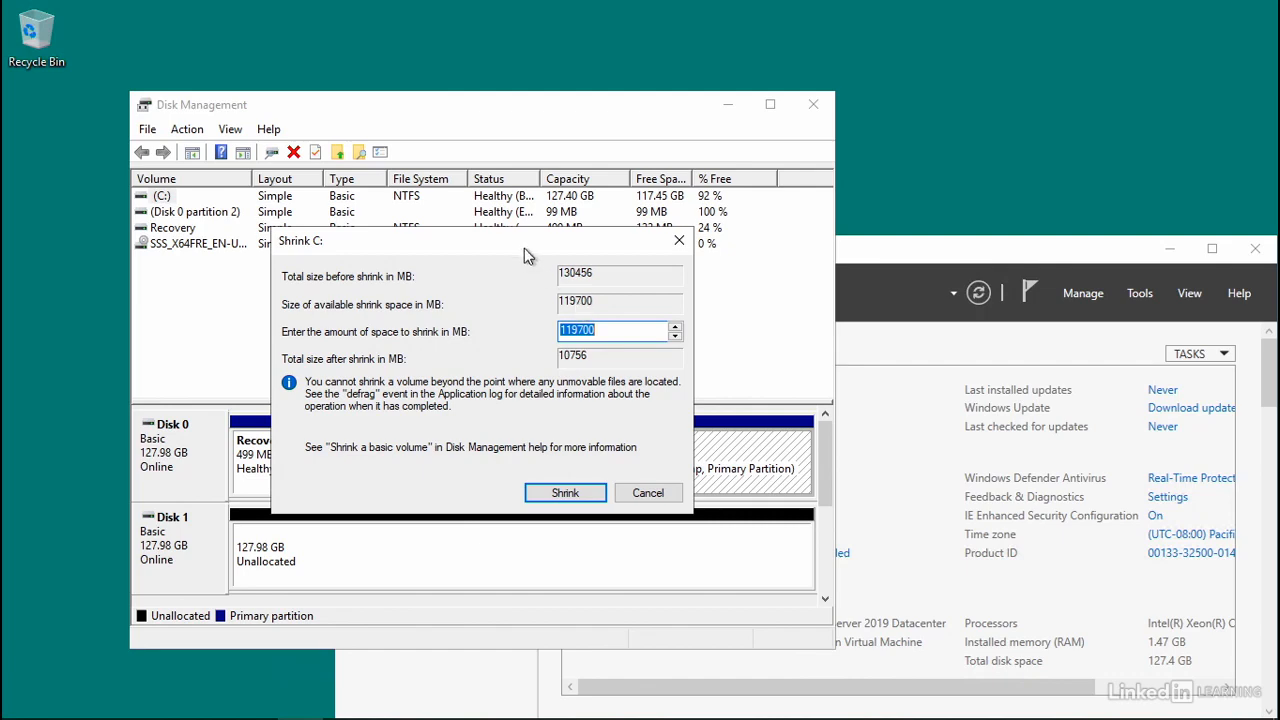
{"action": "left_click_drag", "start_coordinate": [525, 239], "coordinate": [1035, 65]}
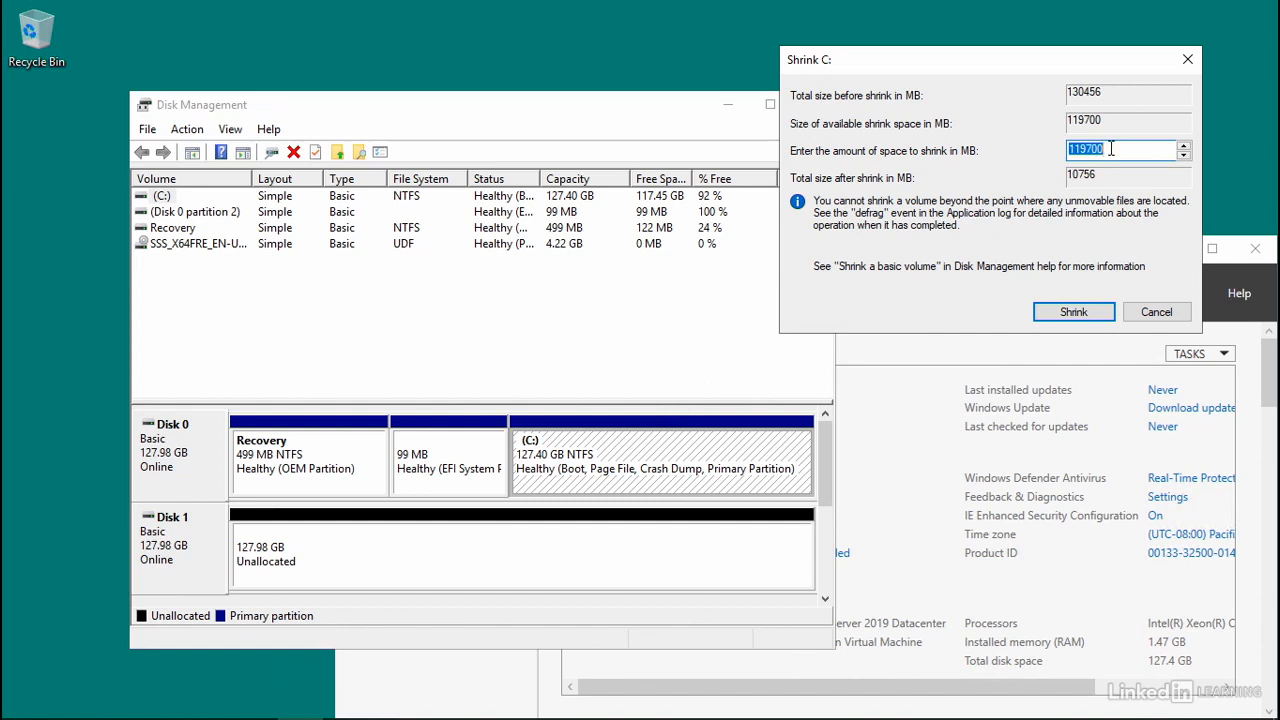
{"action": "type", "text": "60000"}
{"action": "left_click", "coordinate": [1073, 312]}
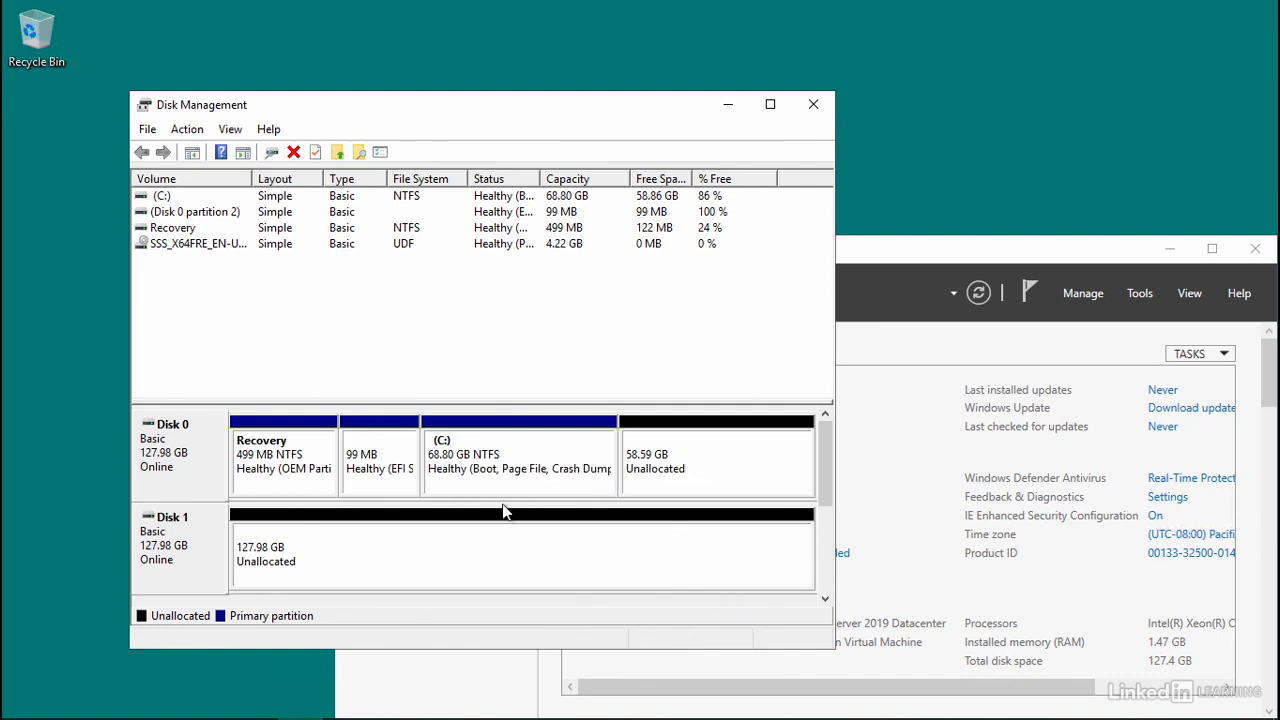
- Convert both Disk 0 and Disk 1 from basic to dynamic disks, accepting the conversion warning
{"action": "right_click", "coordinate": [548, 440]}
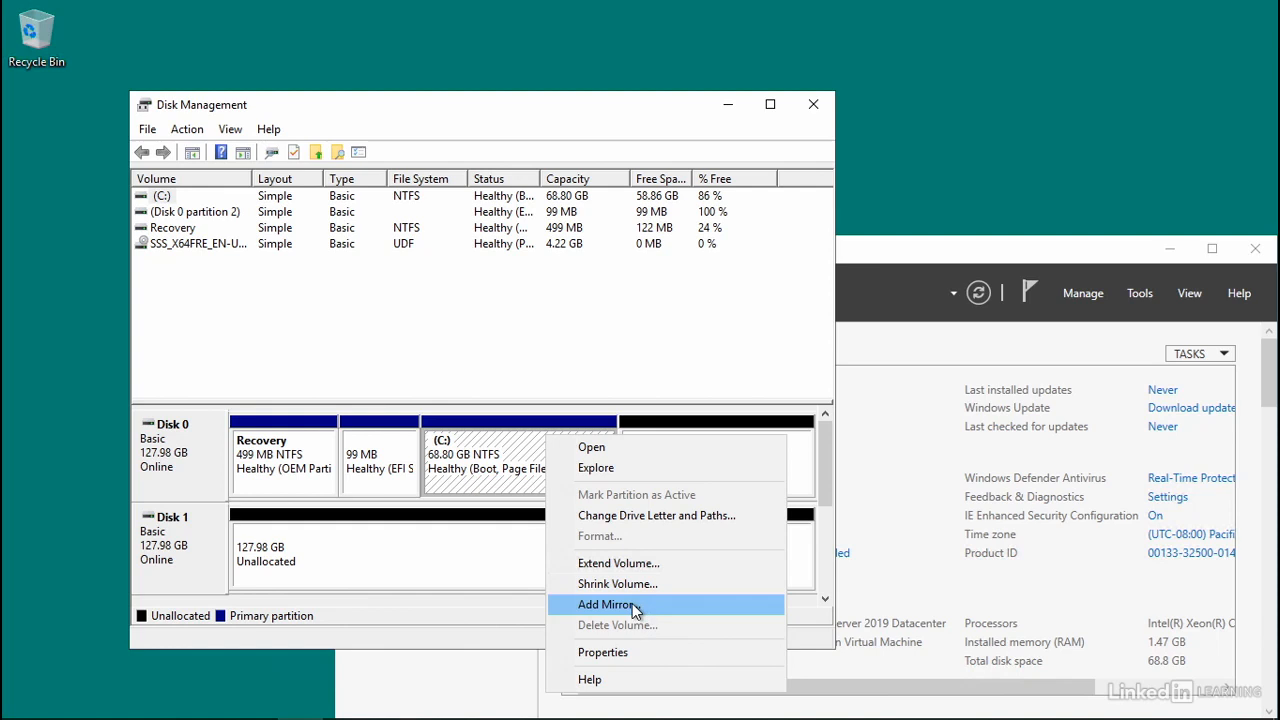
{"action": "left_click", "coordinate": [189, 450]}
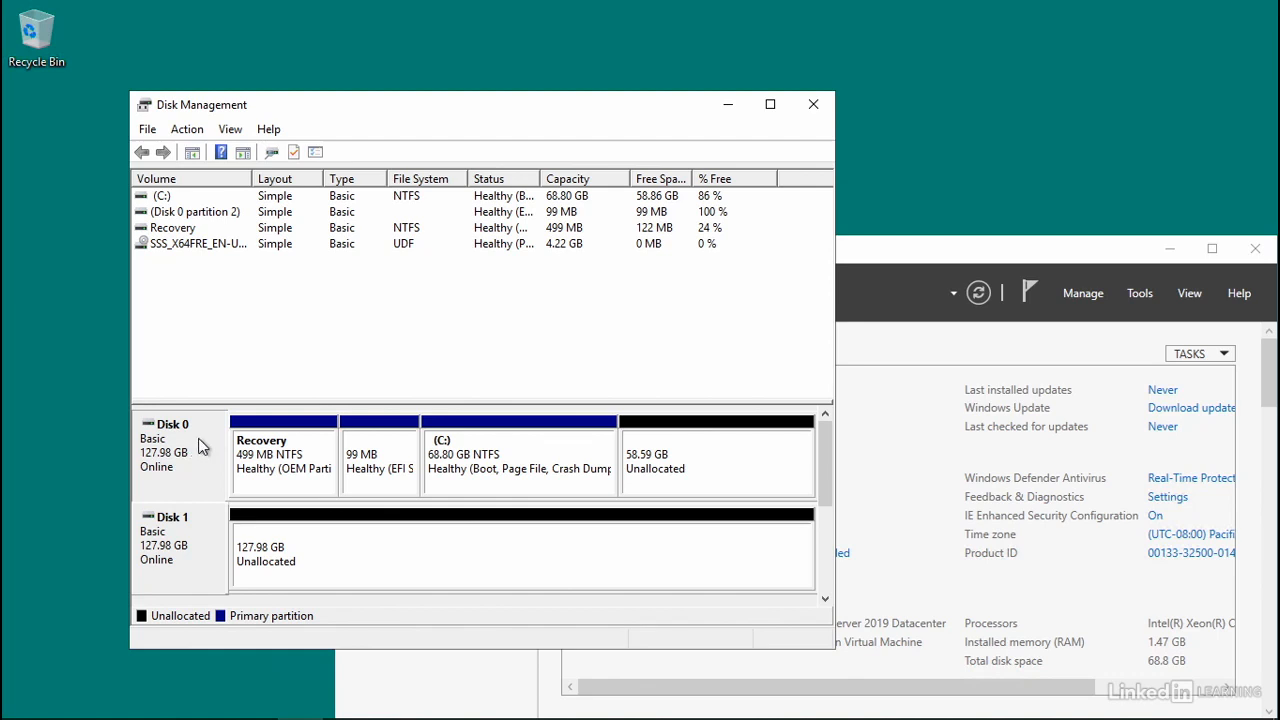
{"action": "right_click", "coordinate": [175, 438]}
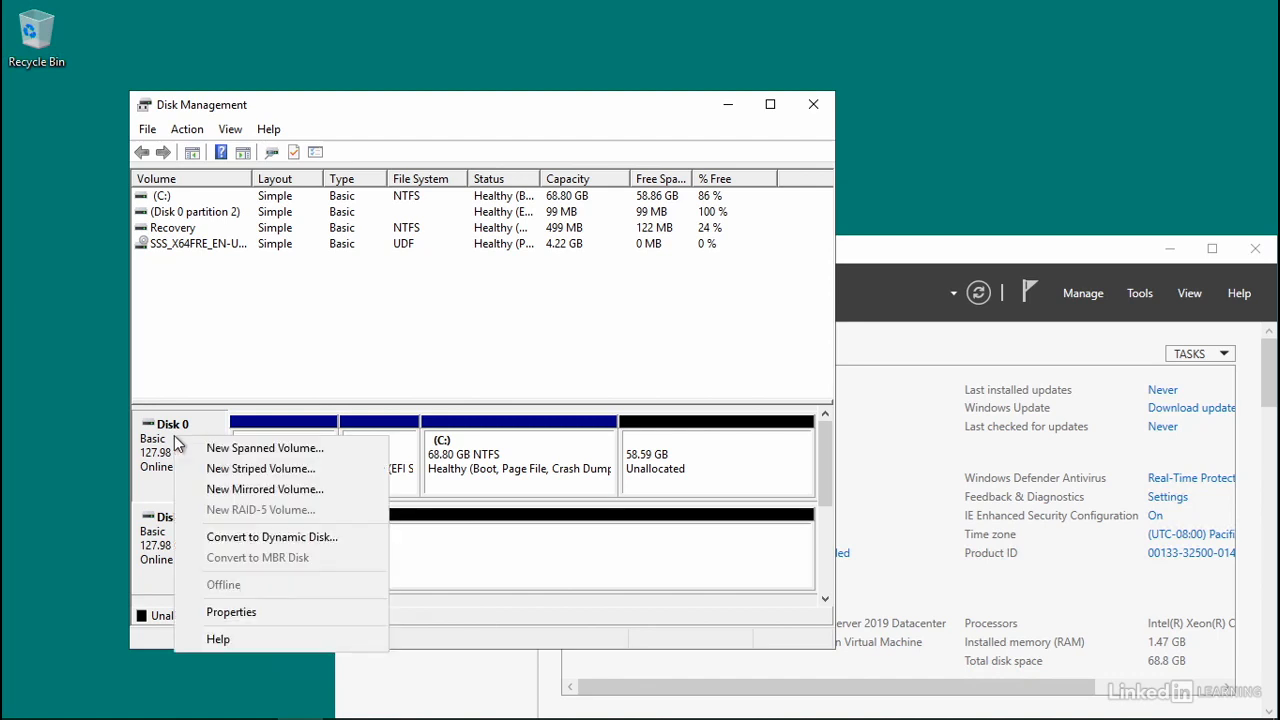
{"action": "left_click", "coordinate": [334, 537]}
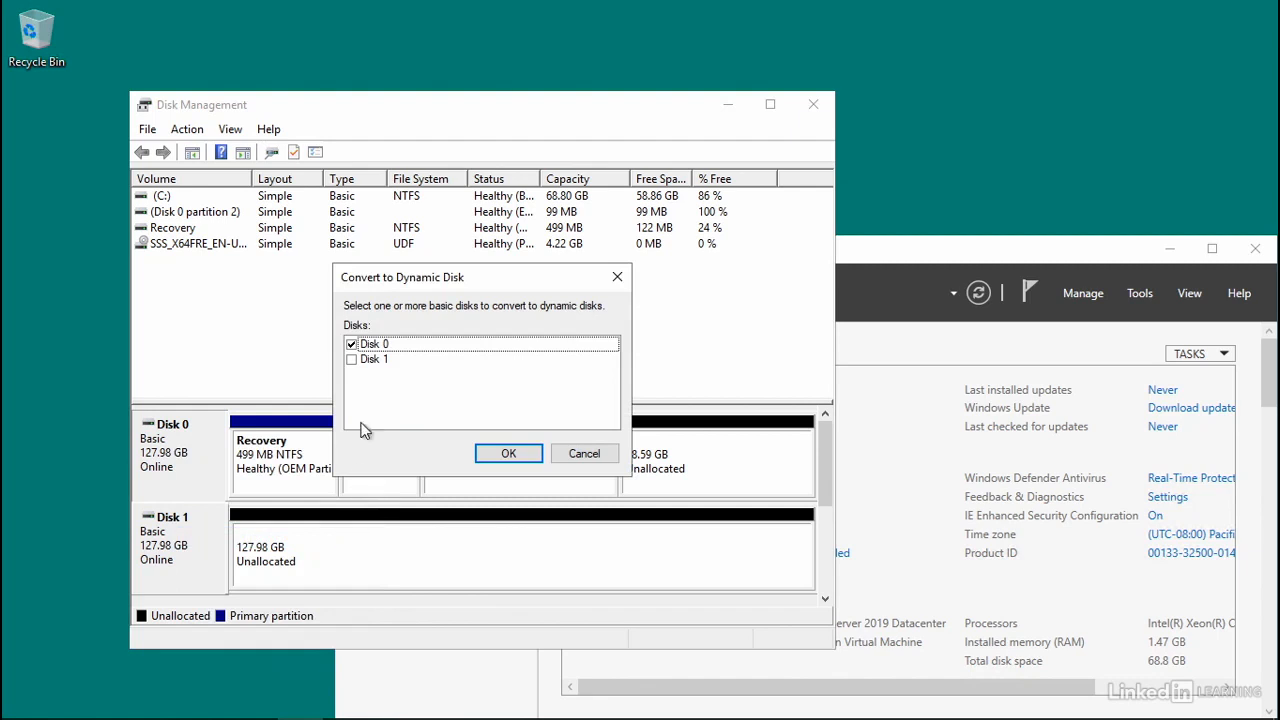
{"action": "left_click", "coordinate": [351, 360]}
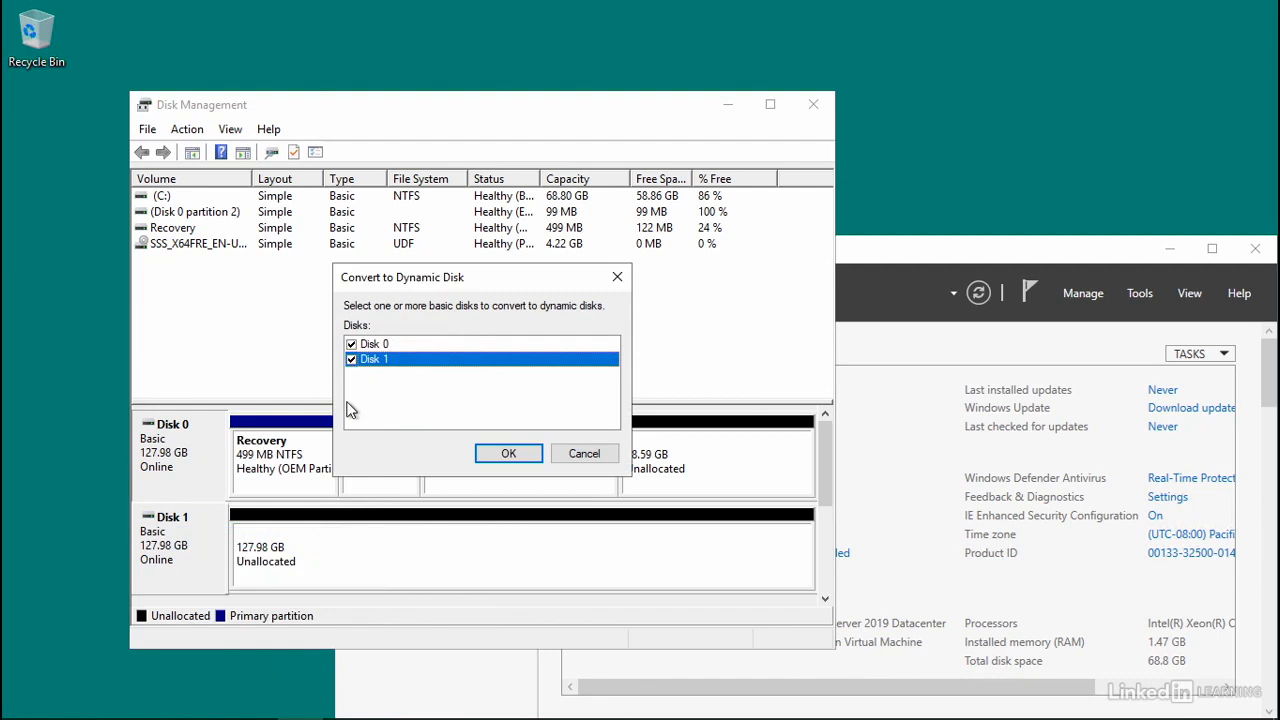
{"action": "left_click", "coordinate": [508, 454]}
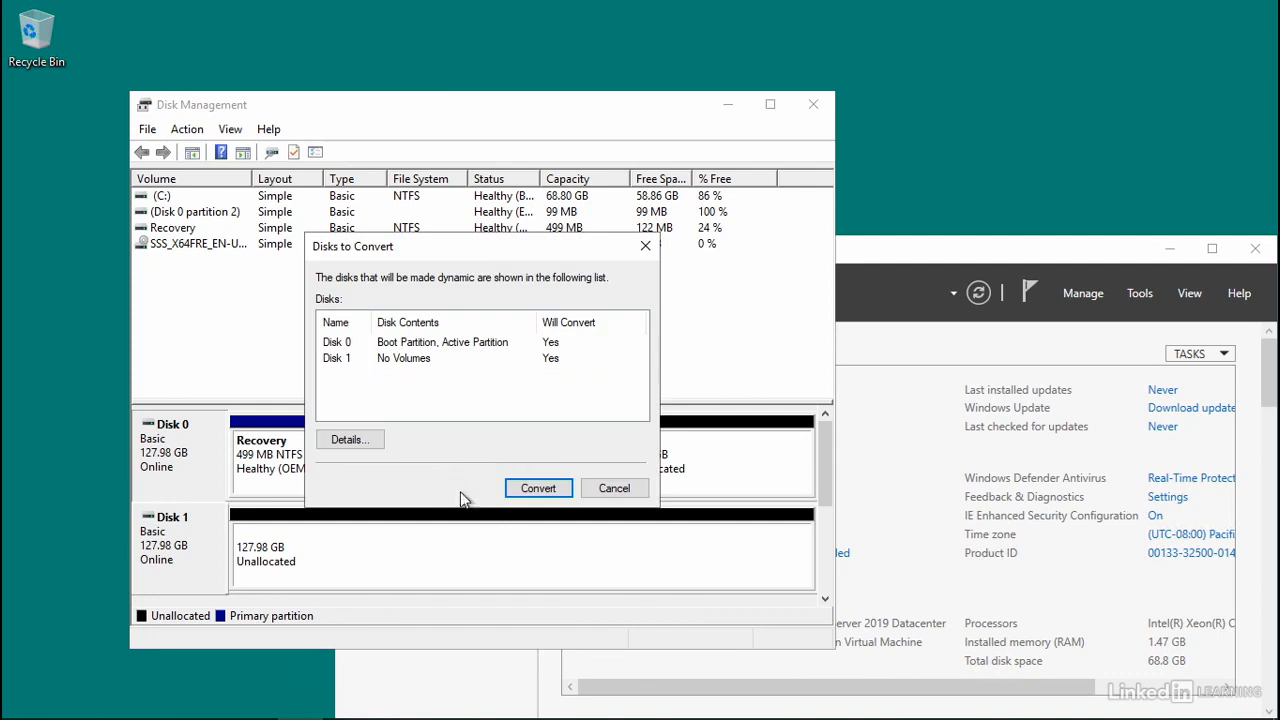
{"action": "left_click", "coordinate": [553, 494]}
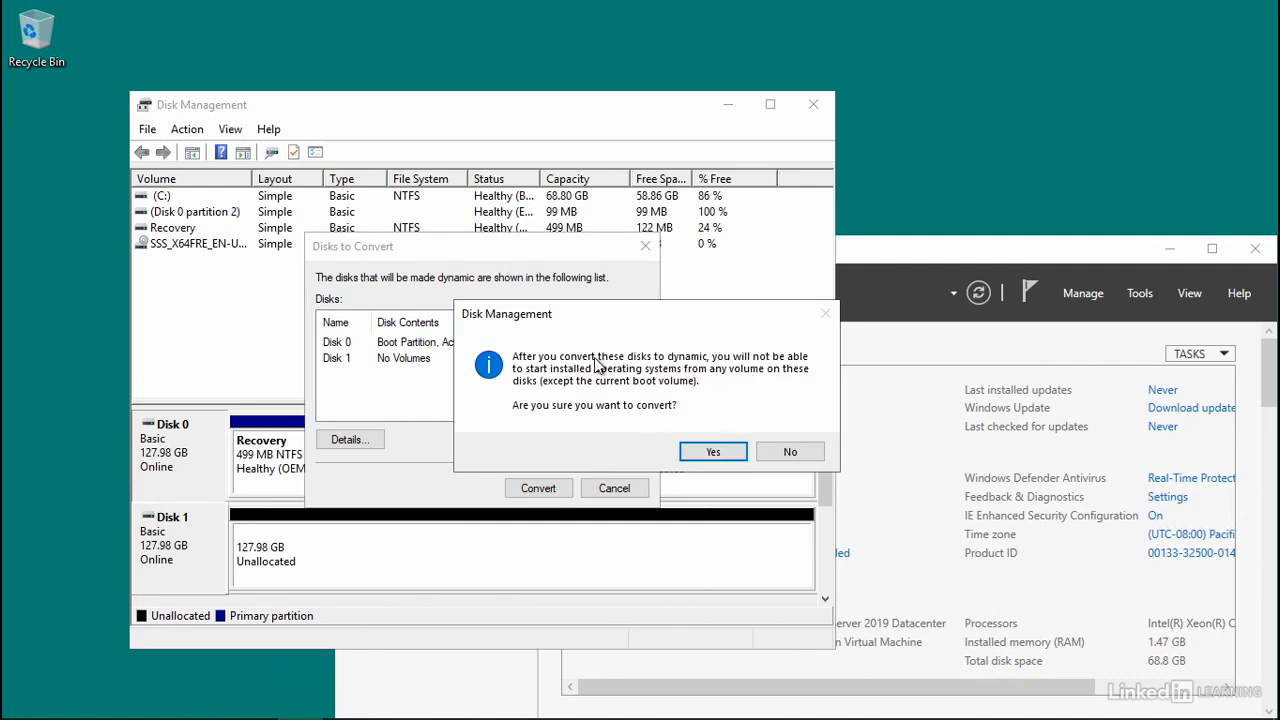
{"action": "left_click", "coordinate": [713, 452]}
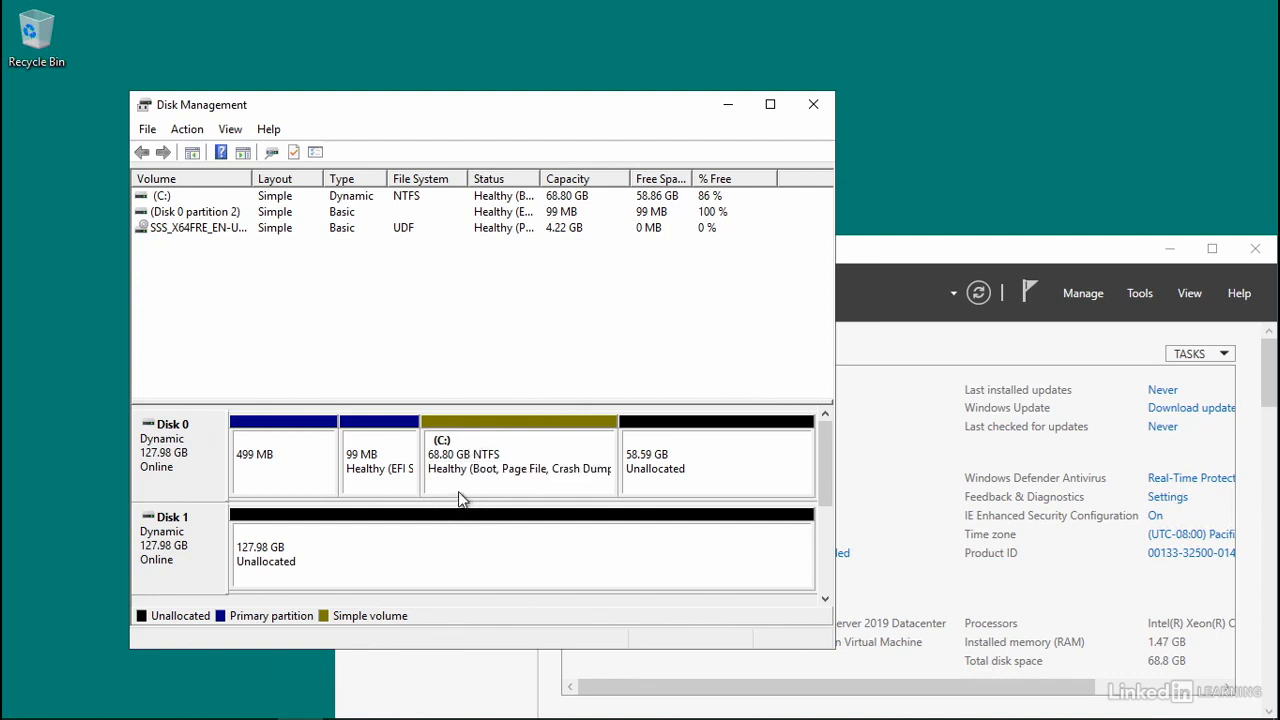
- Add a mirror of the C: volume on Disk 1
{"action": "right_click", "coordinate": [529, 444]}
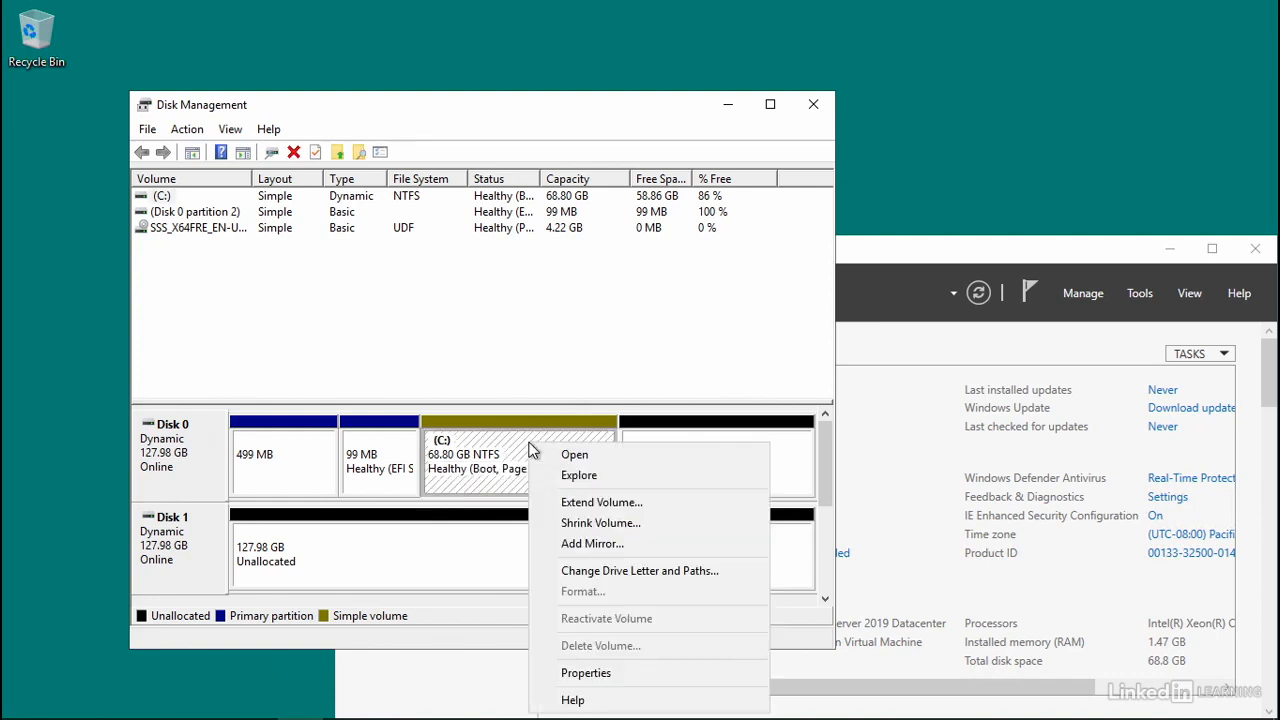
{"action": "left_click", "coordinate": [580, 544]}
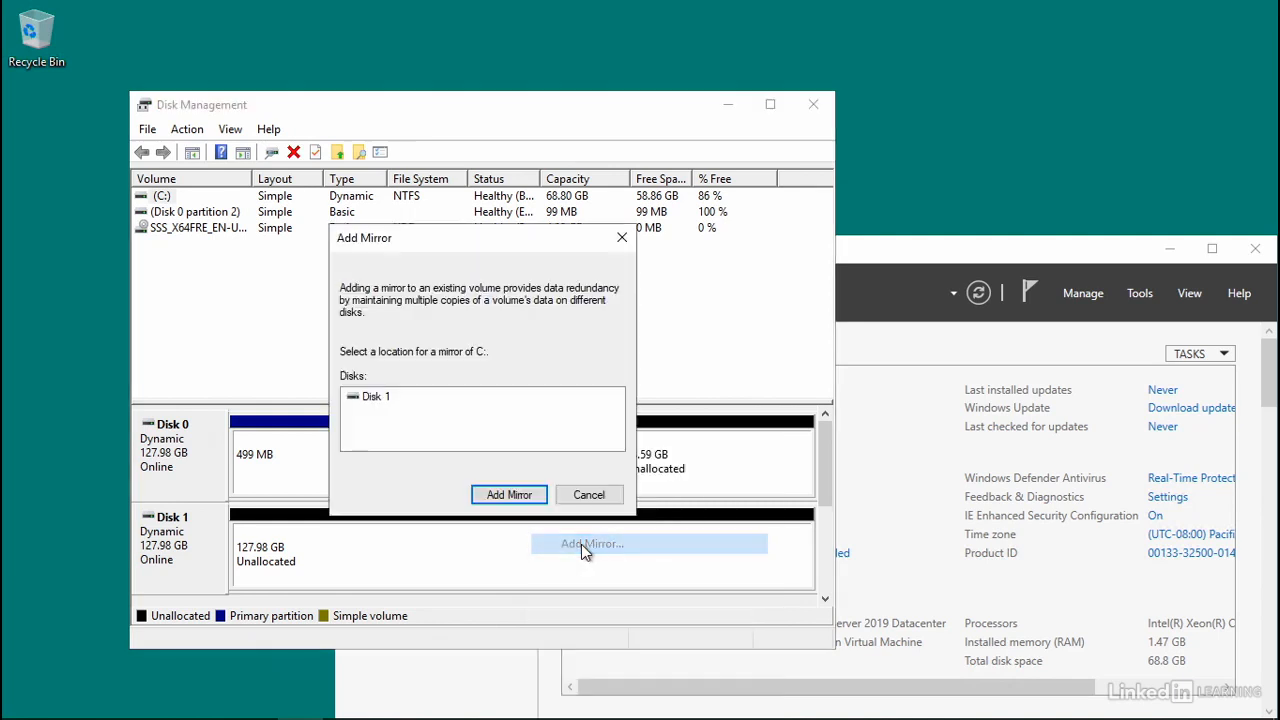
{"action": "left_click", "coordinate": [366, 400]}
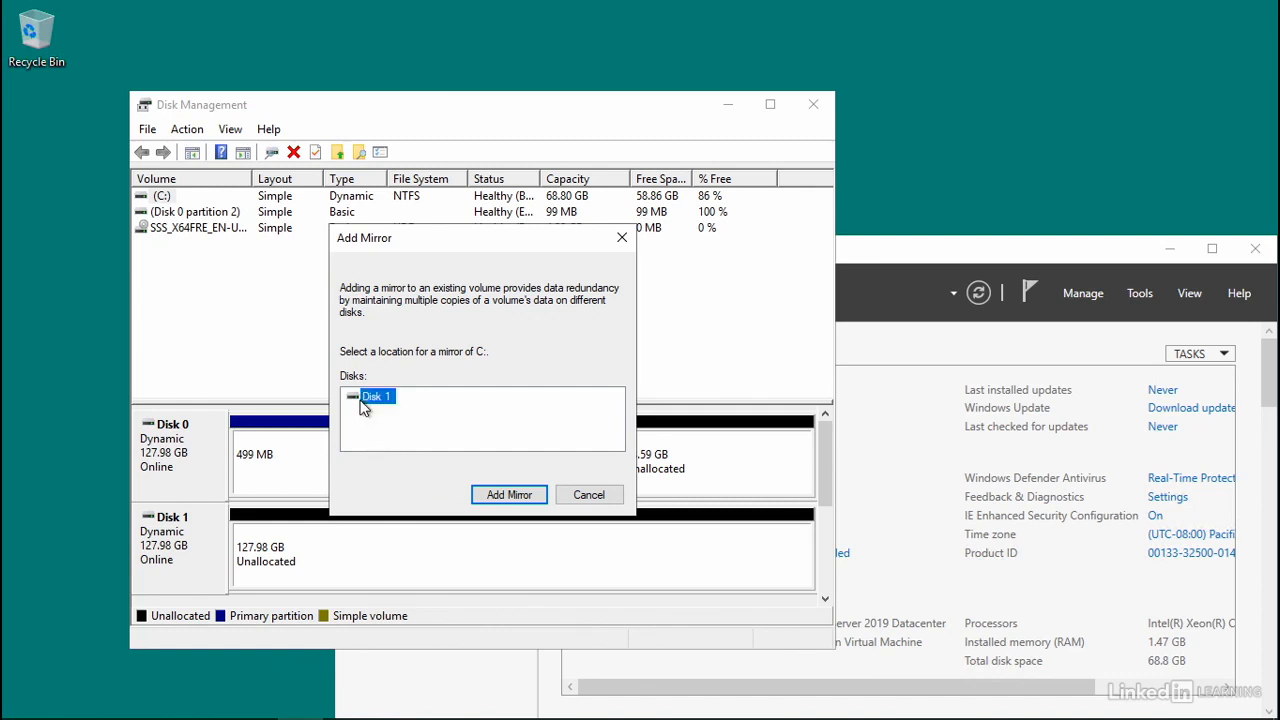
{"action": "left_click", "coordinate": [506, 494]}
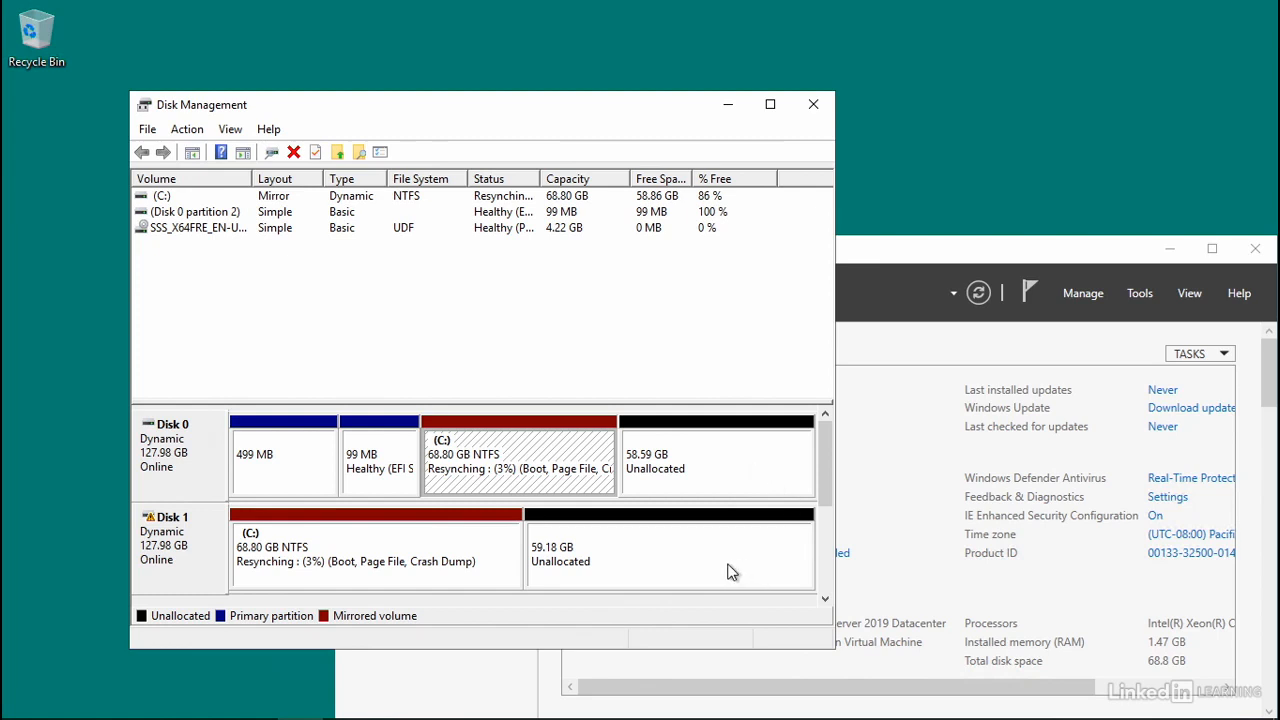
- Open the new-volume options for the unallocated space on Disk 0
{"action": "left_click", "coordinate": [650, 458]}
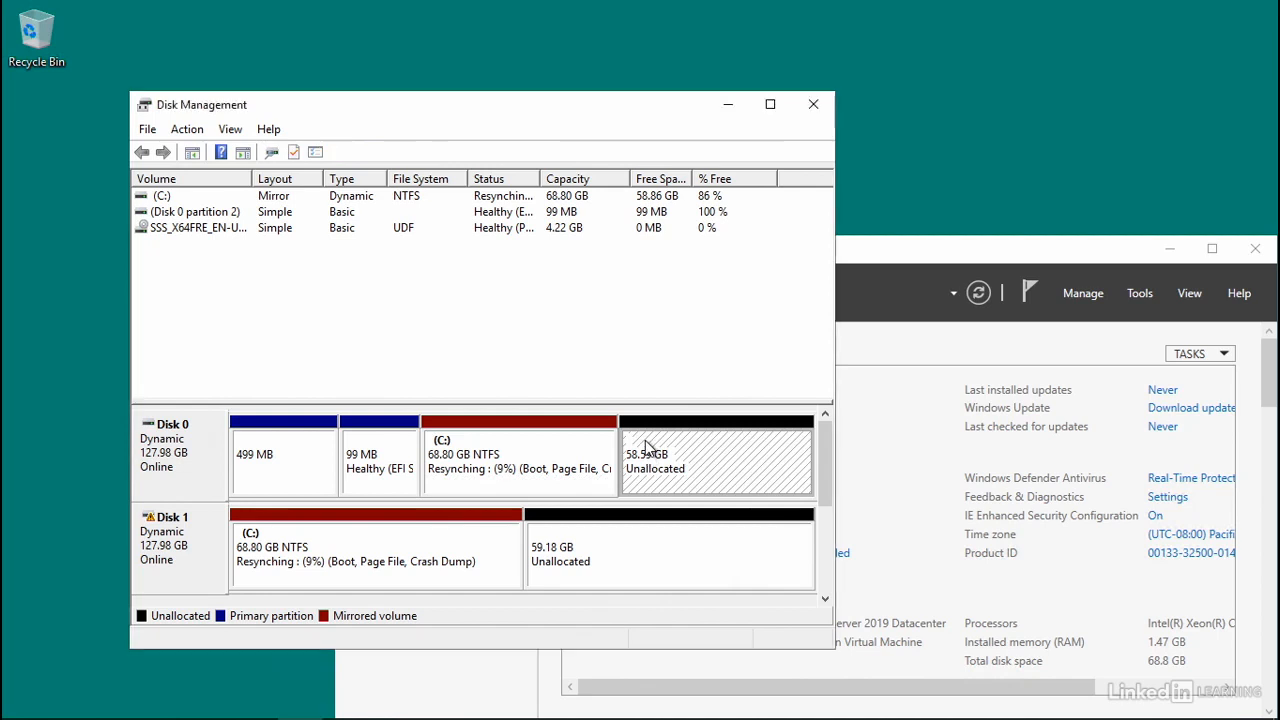
{"action": "right_click", "coordinate": [645, 447]}
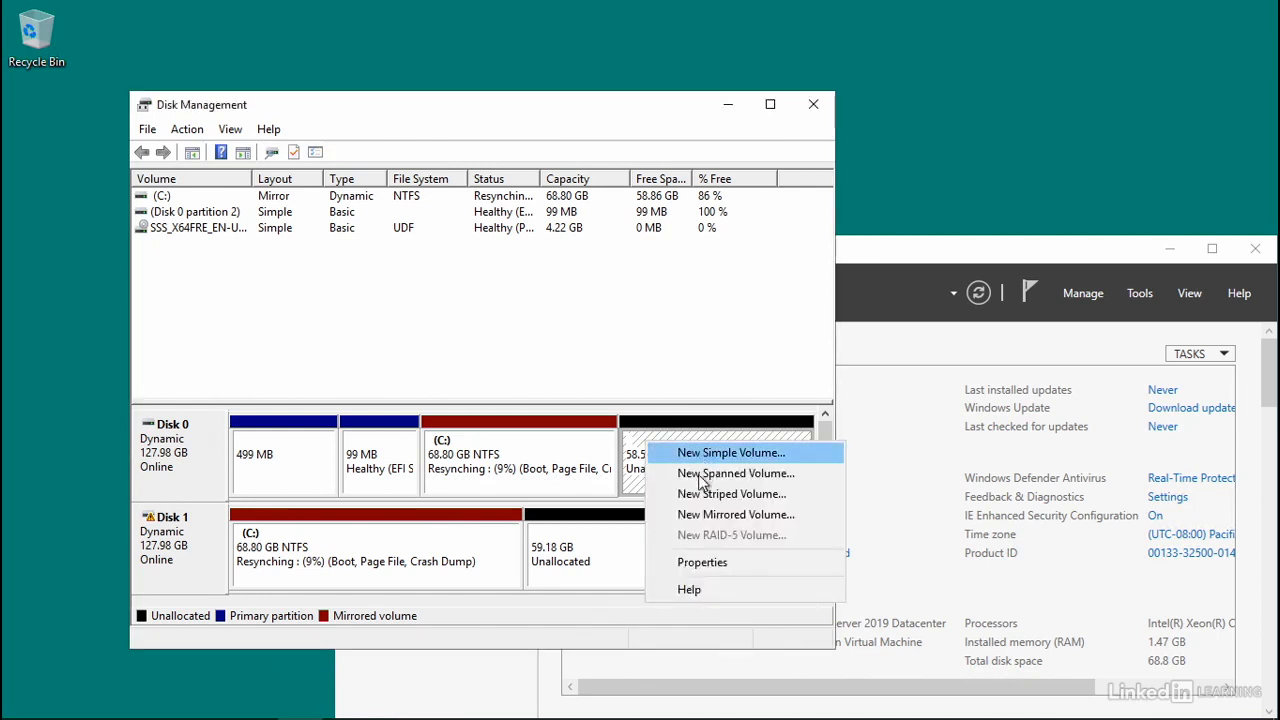
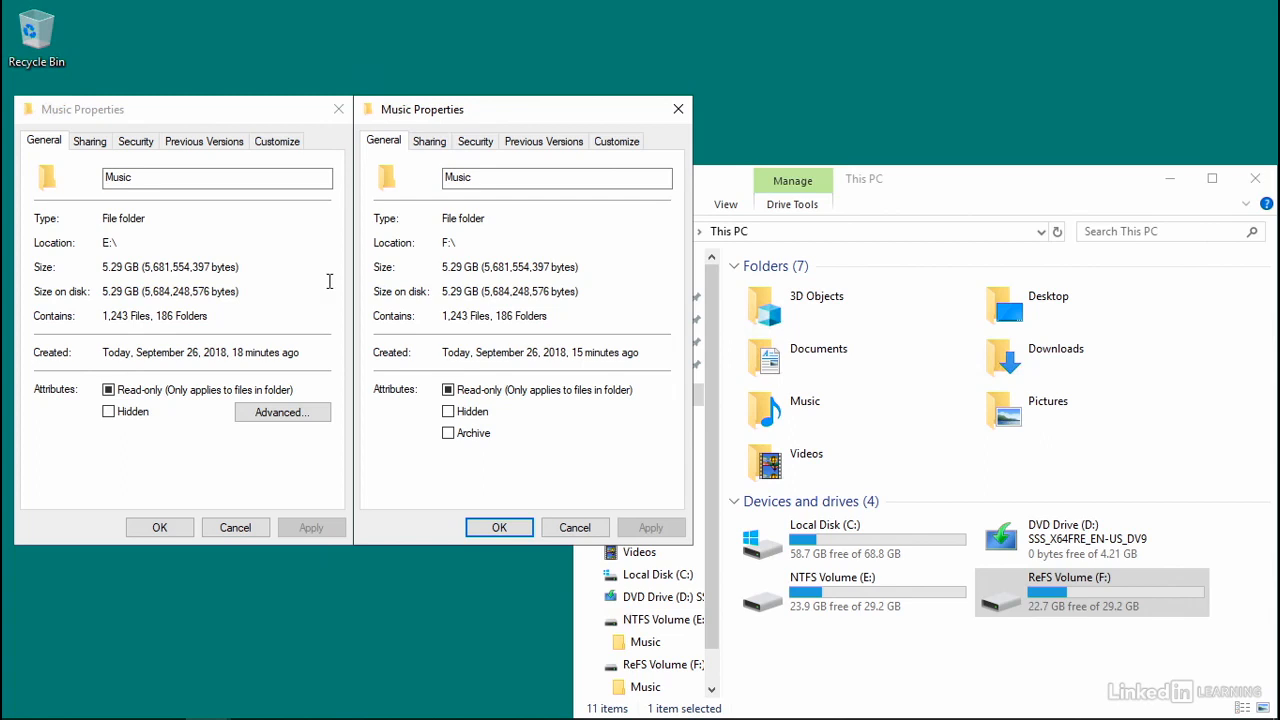
- Open Server Manager and start adding roles and features, choosing a role-based installation on the srv01 server
{"action": "mouse_move", "coordinate": [80, 716]}
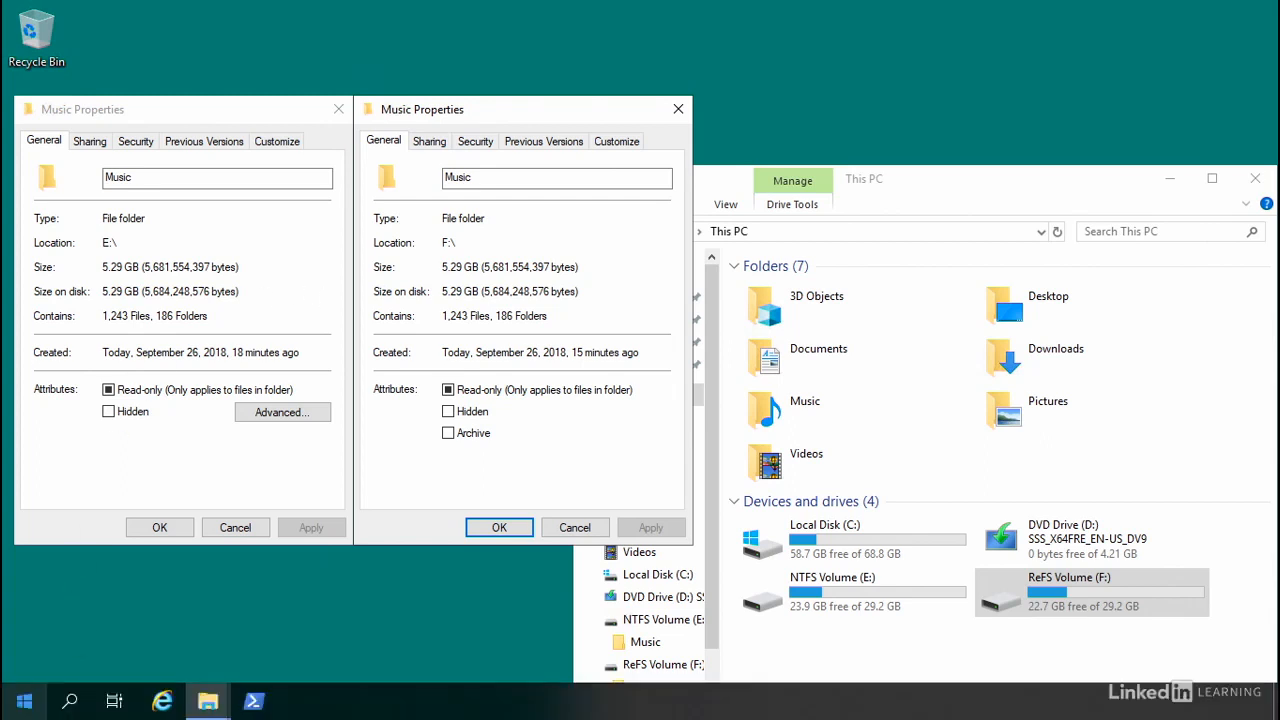
{"action": "left_click", "coordinate": [24, 700]}
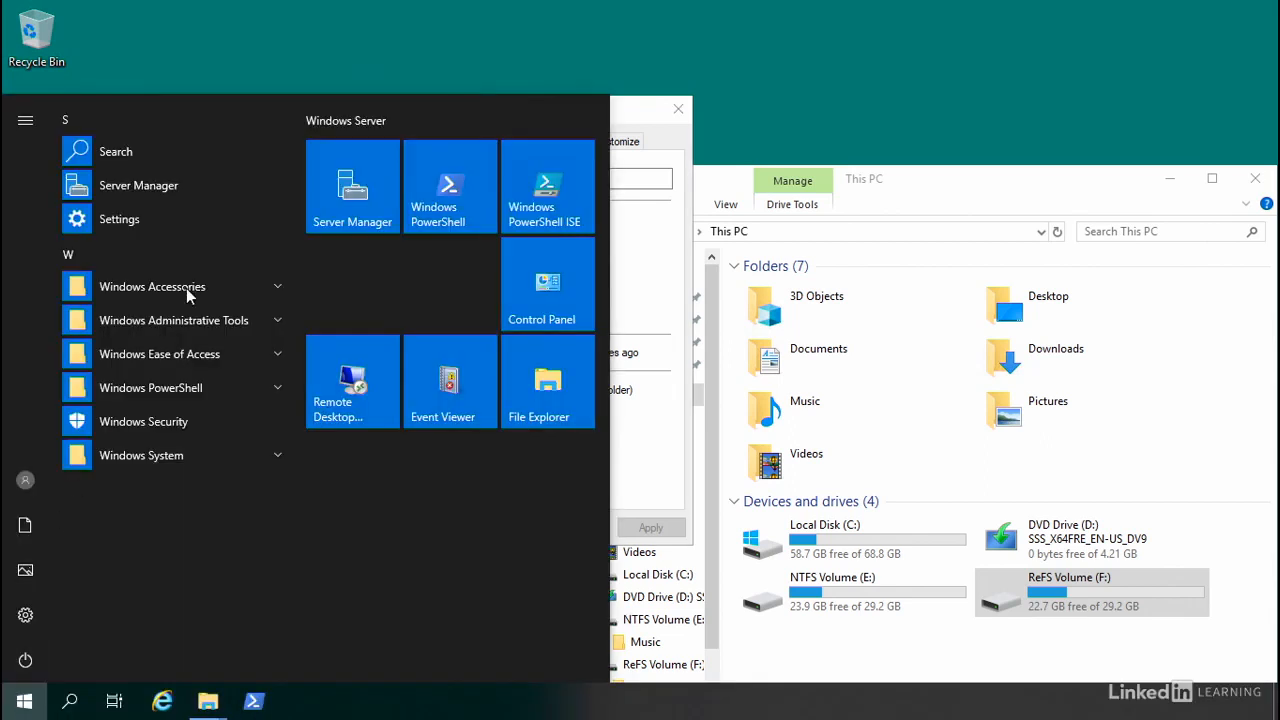
{"action": "left_click", "coordinate": [335, 205]}
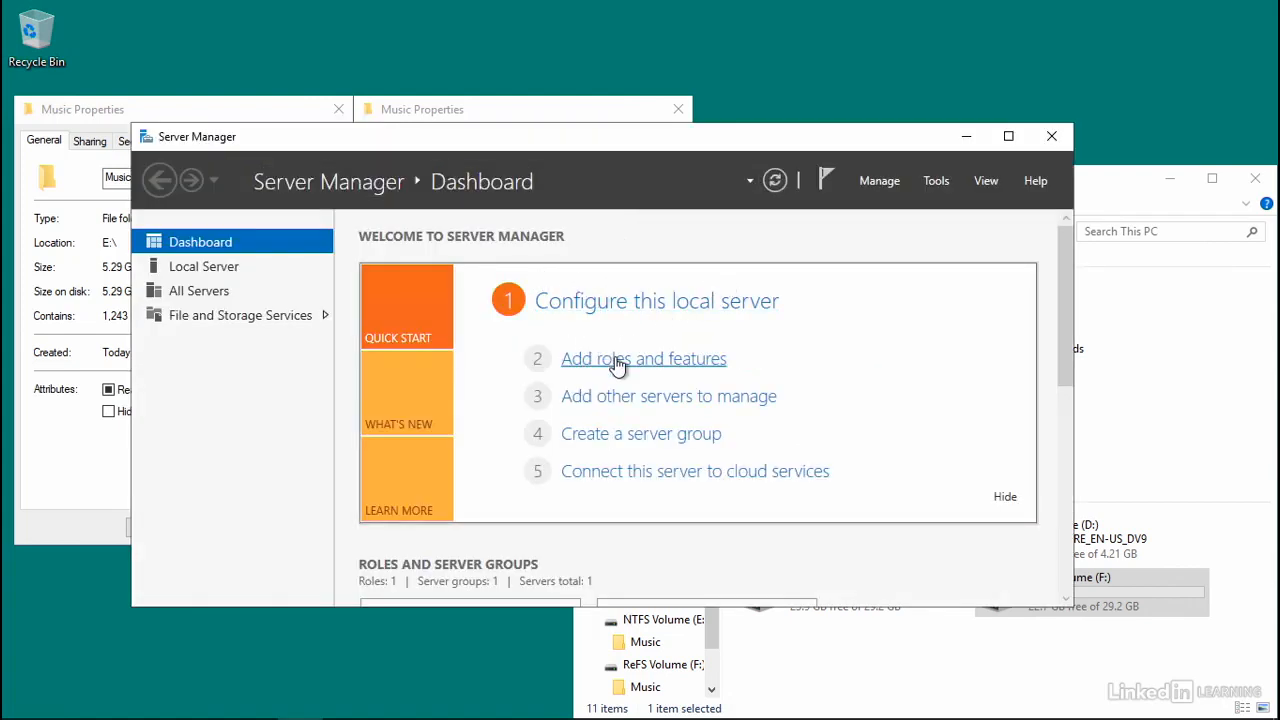
{"action": "left_click", "coordinate": [610, 359]}
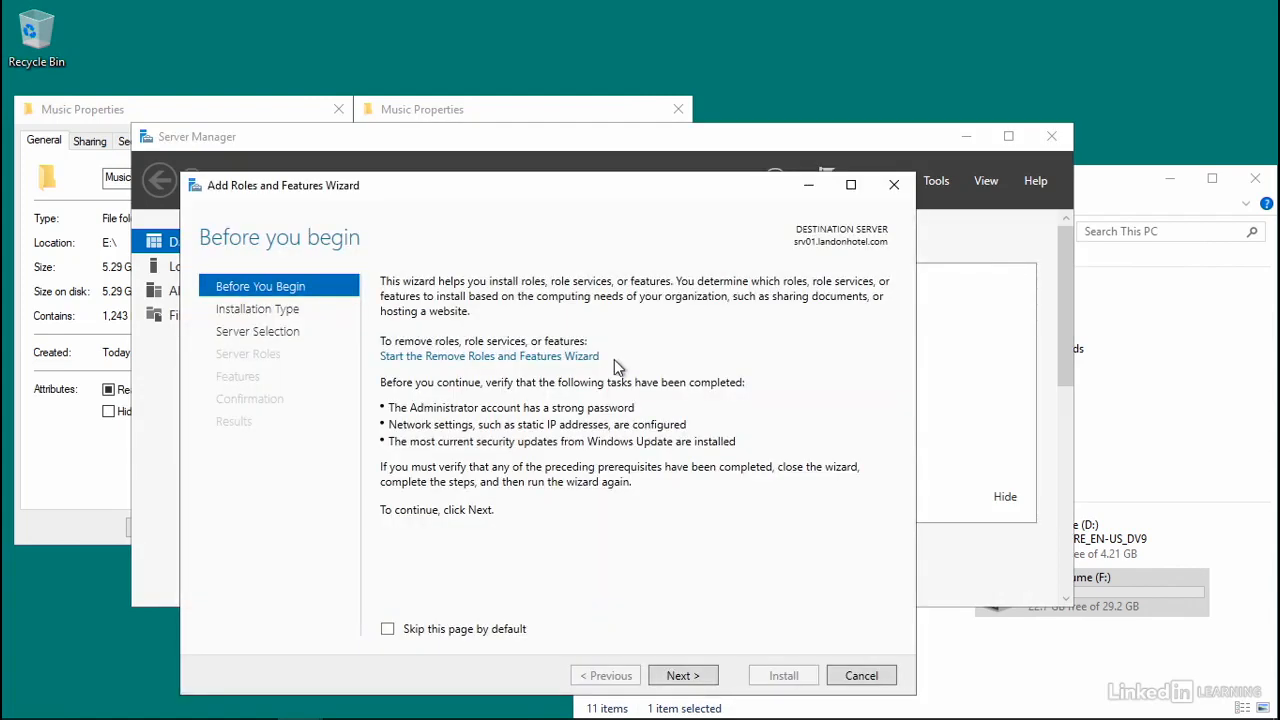
{"action": "left_click", "coordinate": [678, 677]}
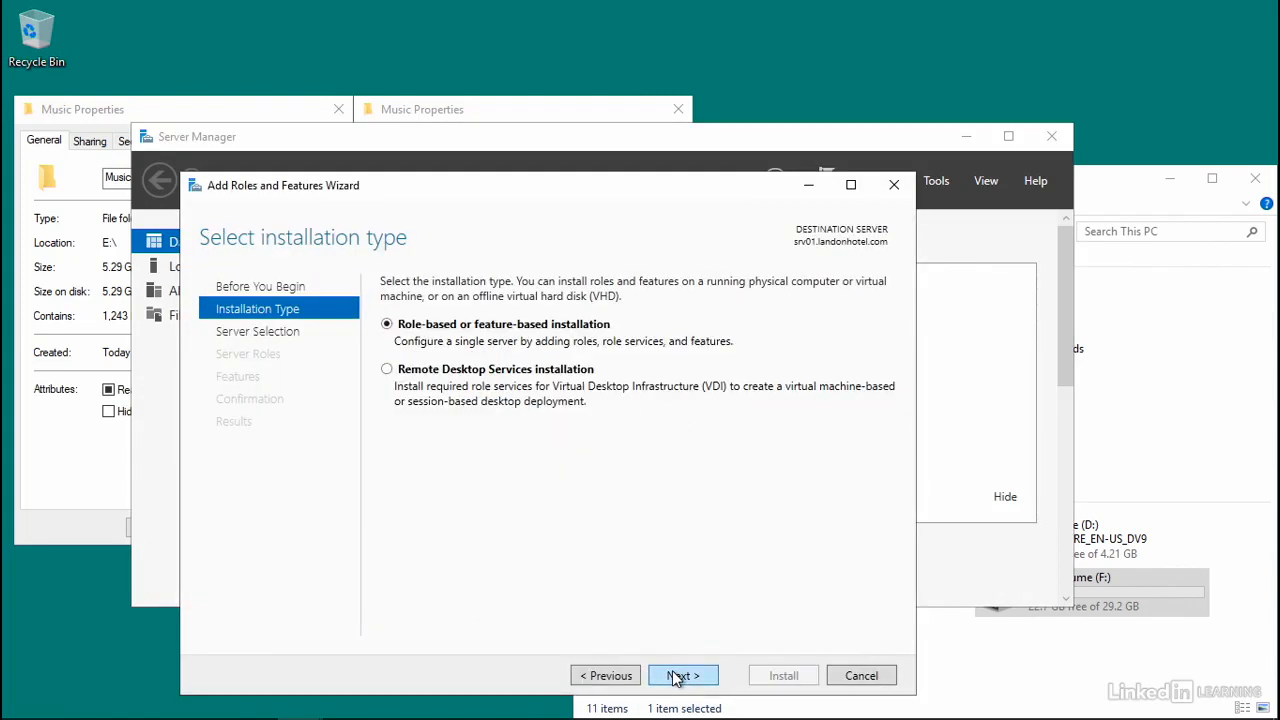
{"action": "left_click", "coordinate": [678, 677]}
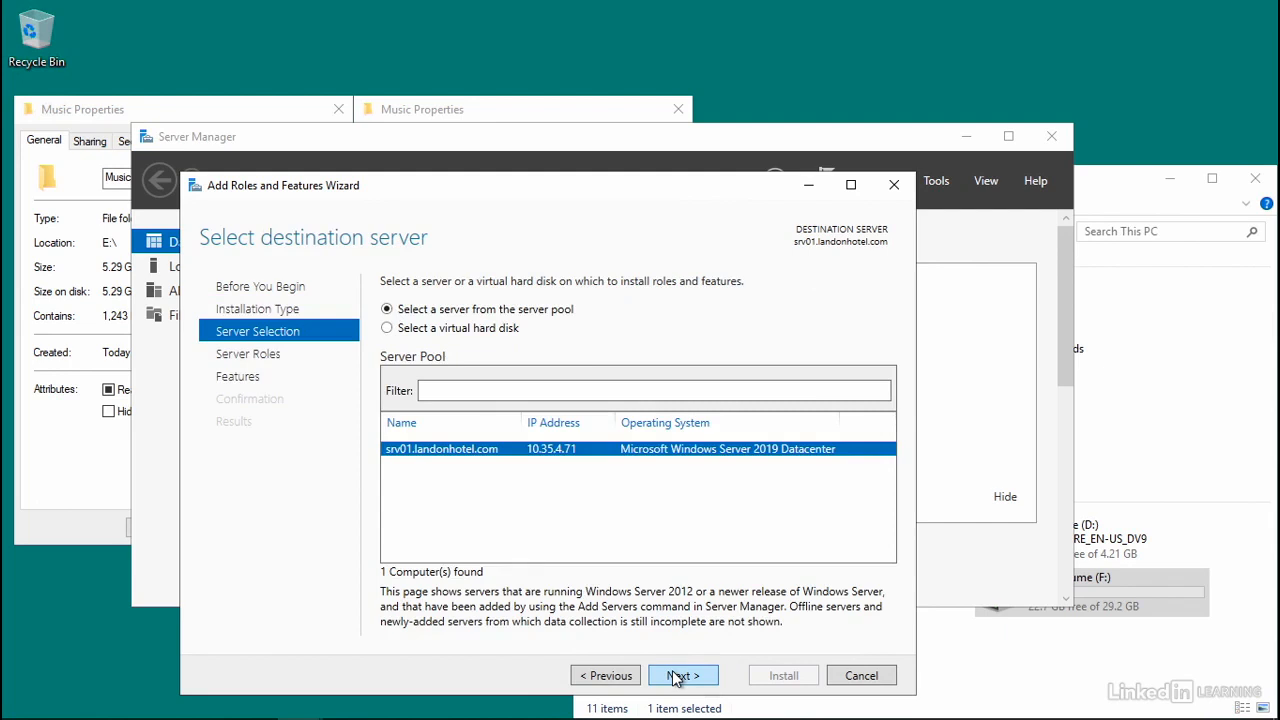
{"action": "left_click", "coordinate": [677, 678]}
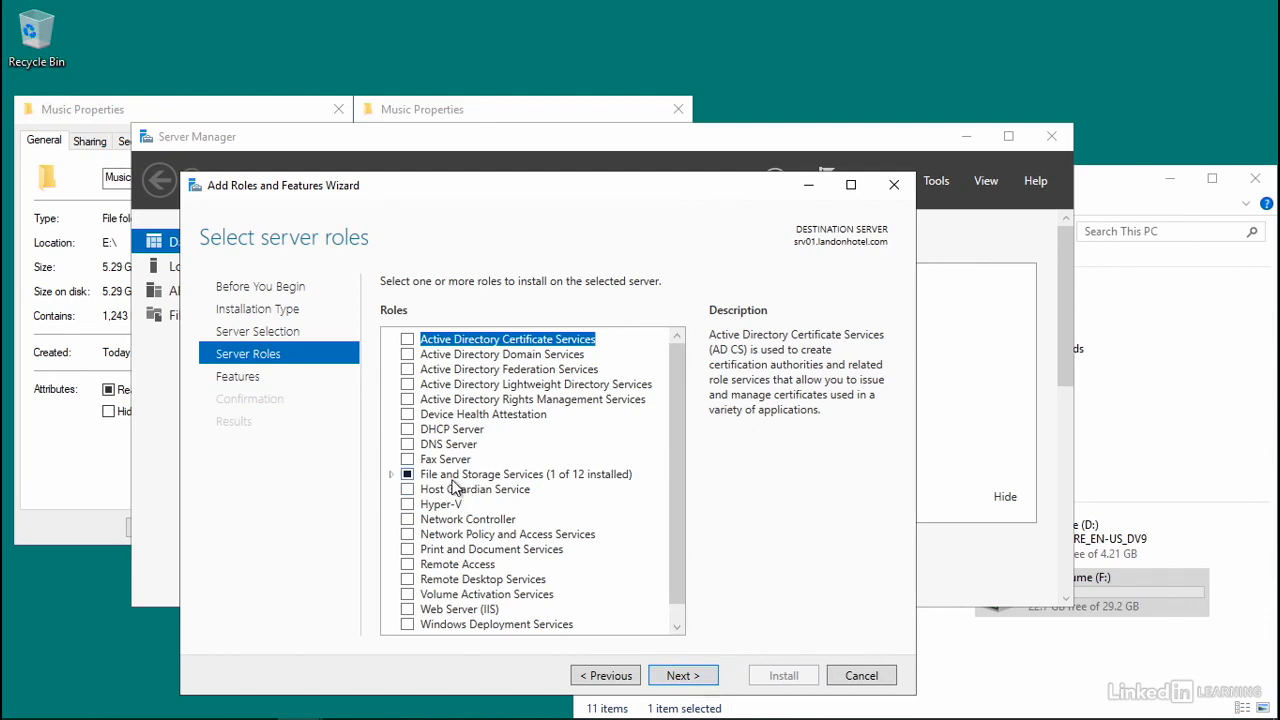
- Select the Data Deduplication role service under File and iSCSI Services, including its required File Server feature
{"action": "left_click", "coordinate": [392, 475]}
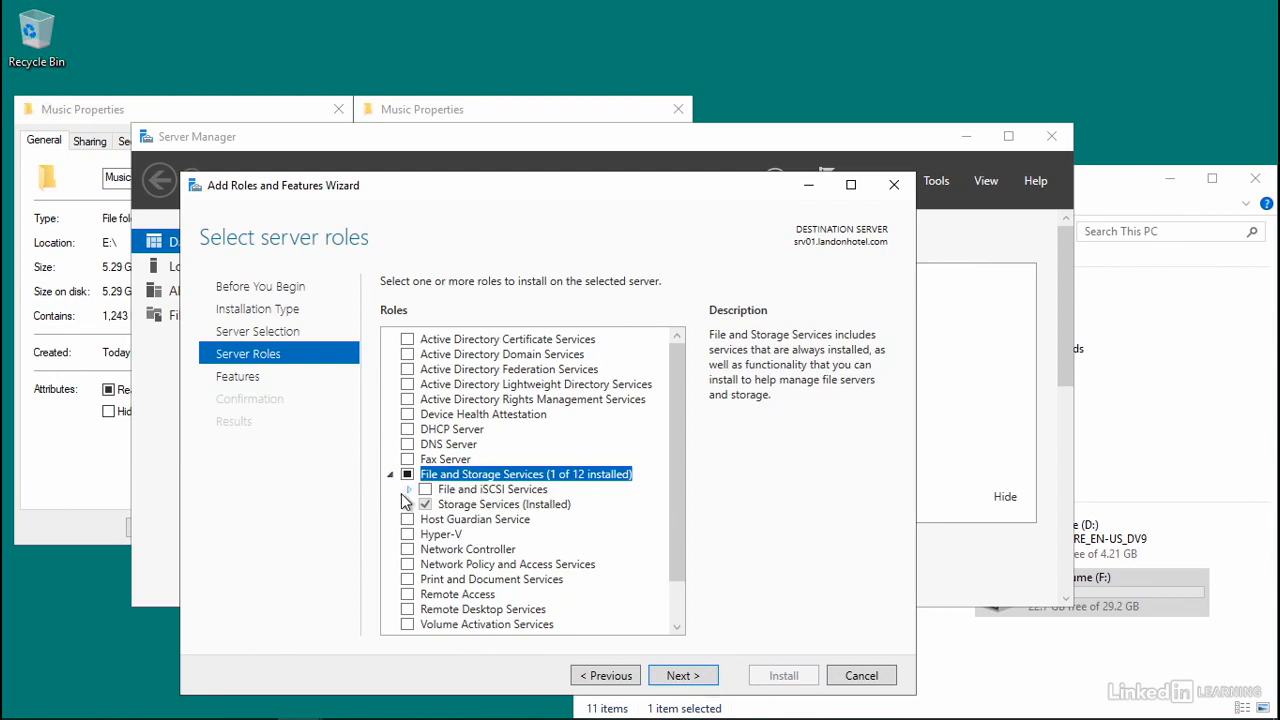
{"action": "left_click", "coordinate": [410, 490]}
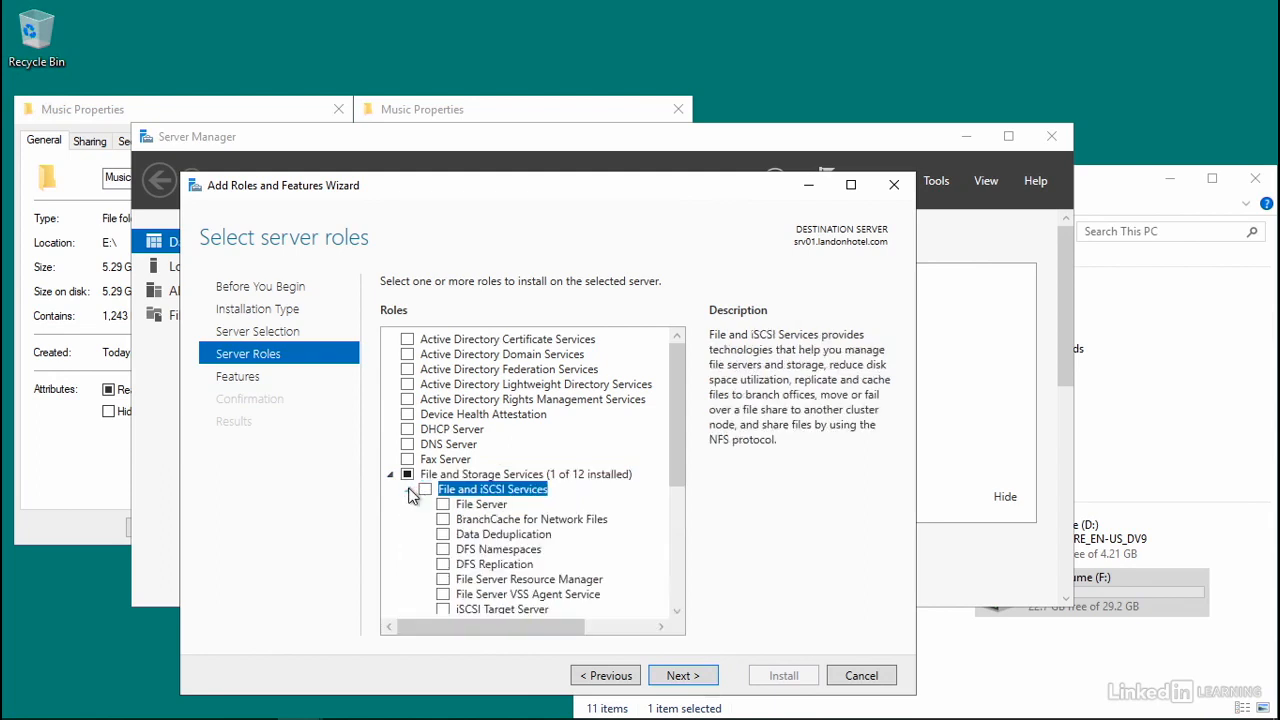
{"action": "left_click", "coordinate": [443, 535]}
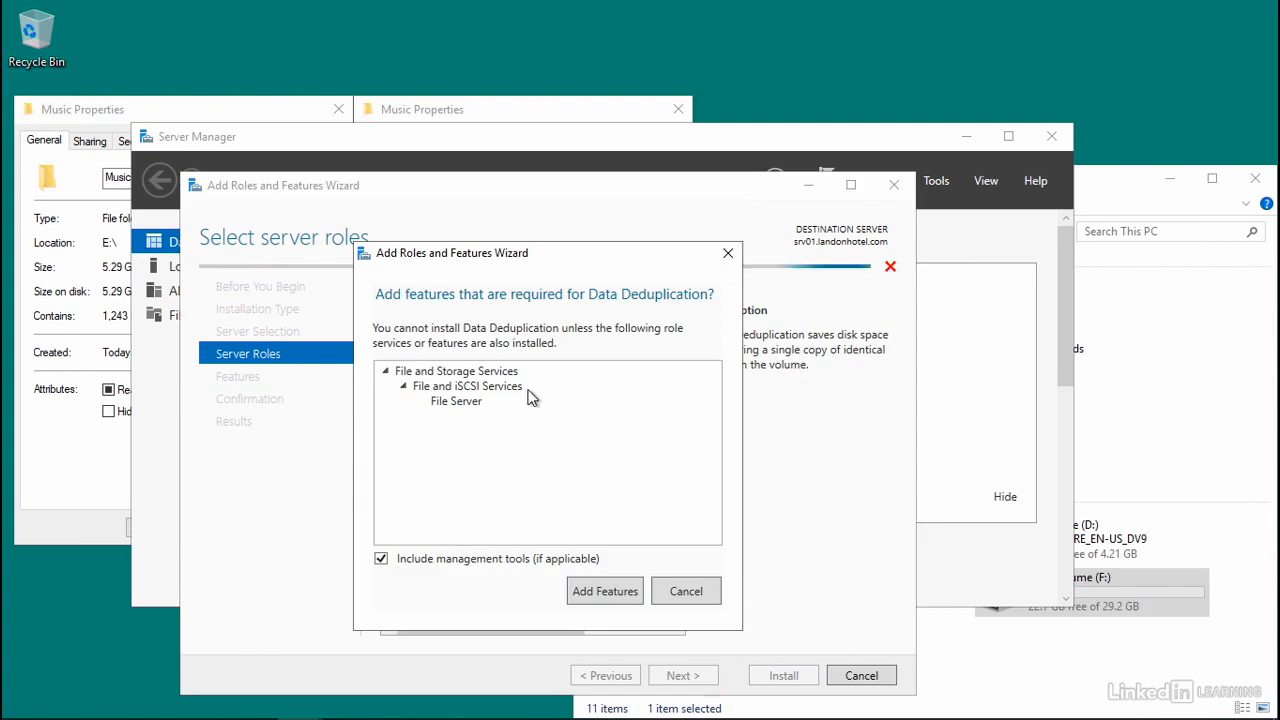
{"action": "left_click", "coordinate": [604, 591]}
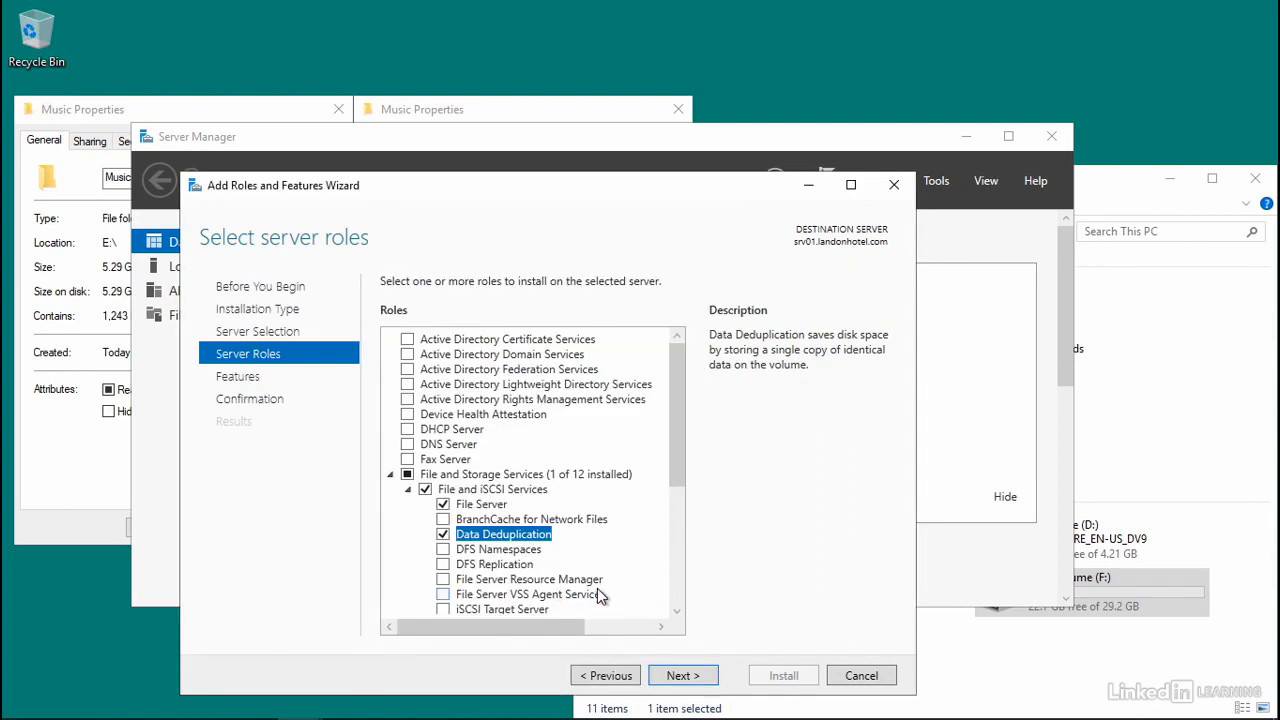
- Install the selected role services without additional features, and close the wizard once installation finishes
{"action": "left_click", "coordinate": [684, 676]}
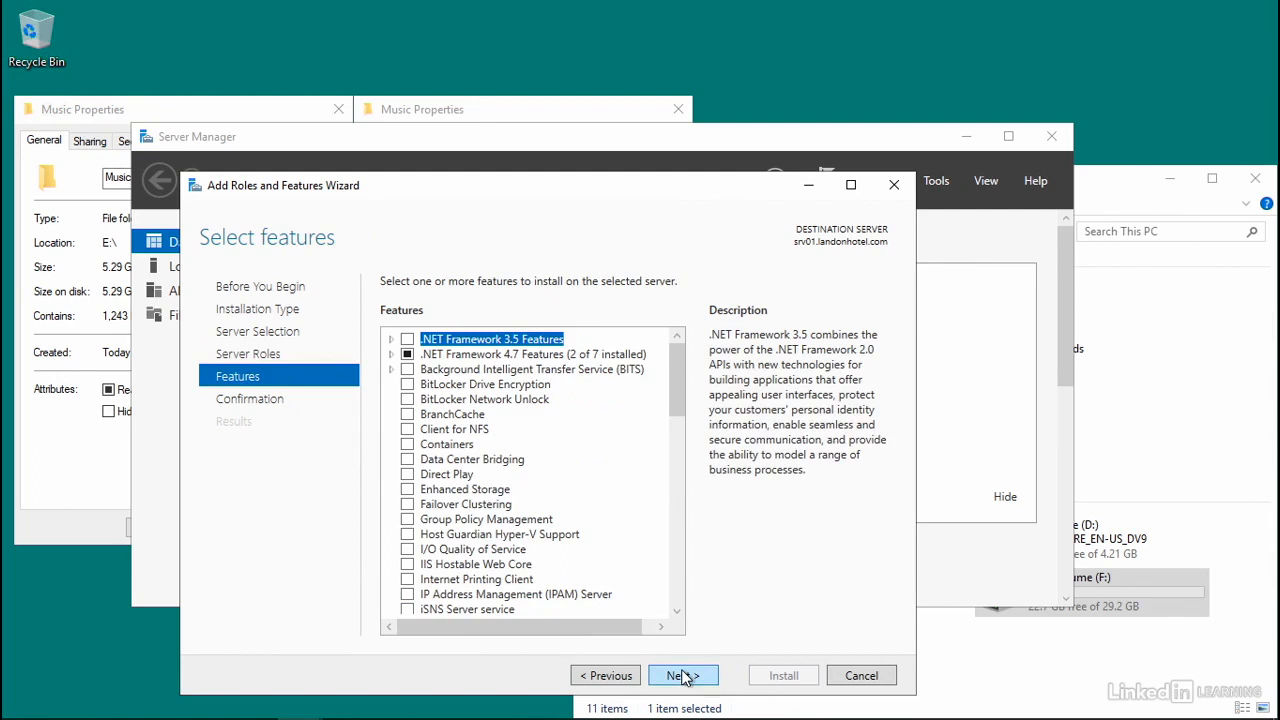
{"action": "left_click", "coordinate": [683, 677]}
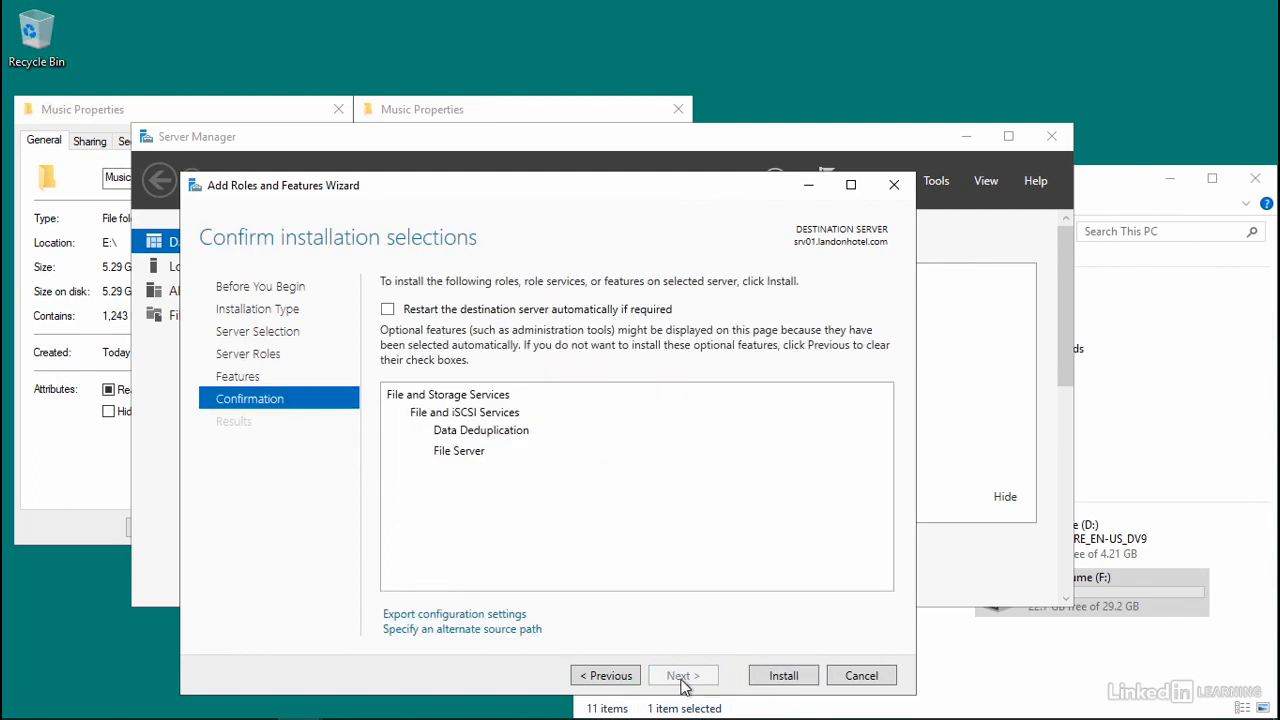
{"action": "left_click", "coordinate": [781, 677]}
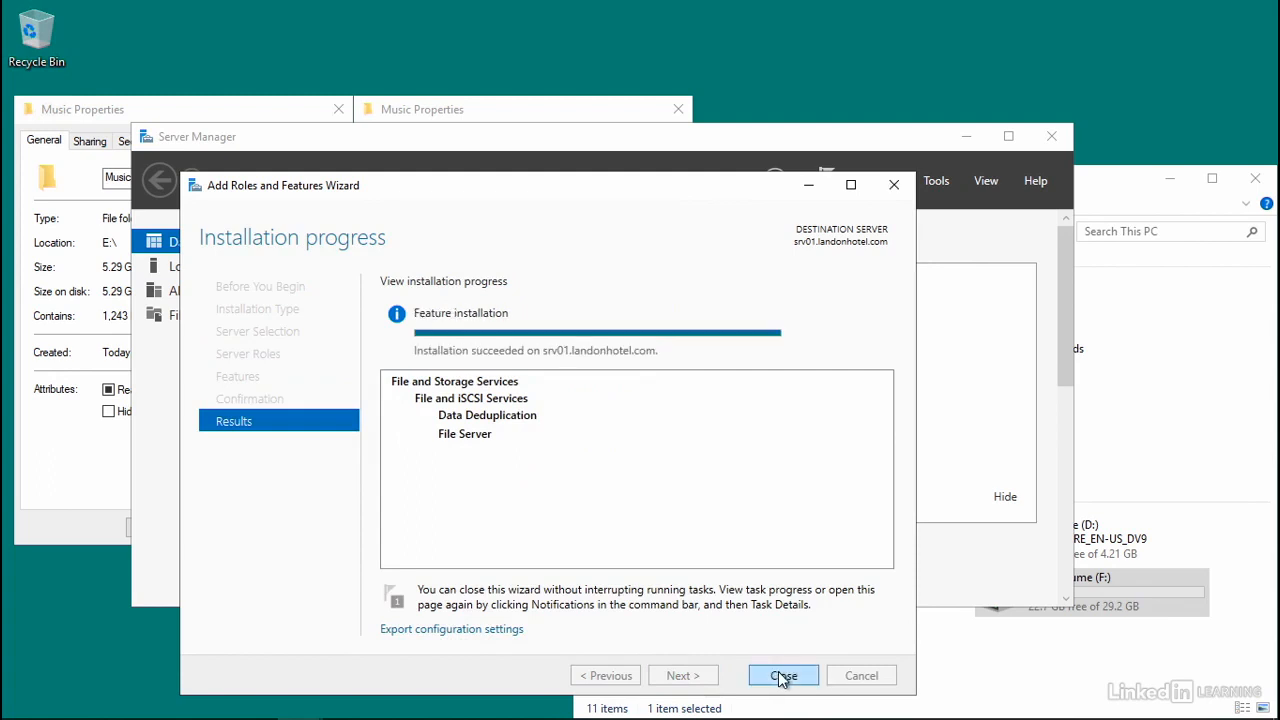
{"action": "left_click", "coordinate": [783, 677]}
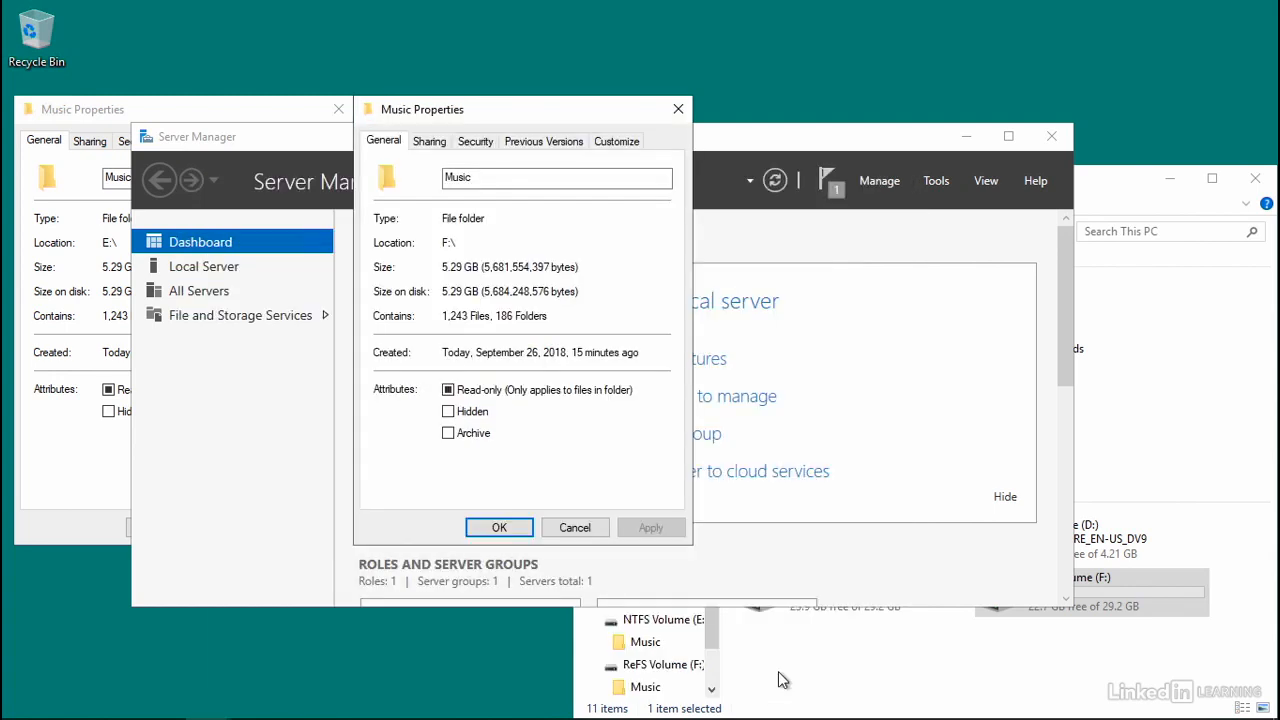
- Close both Music folder properties windows without making changes
{"action": "left_click", "coordinate": [570, 530]}
{"action": "left_click", "coordinate": [66, 520]}
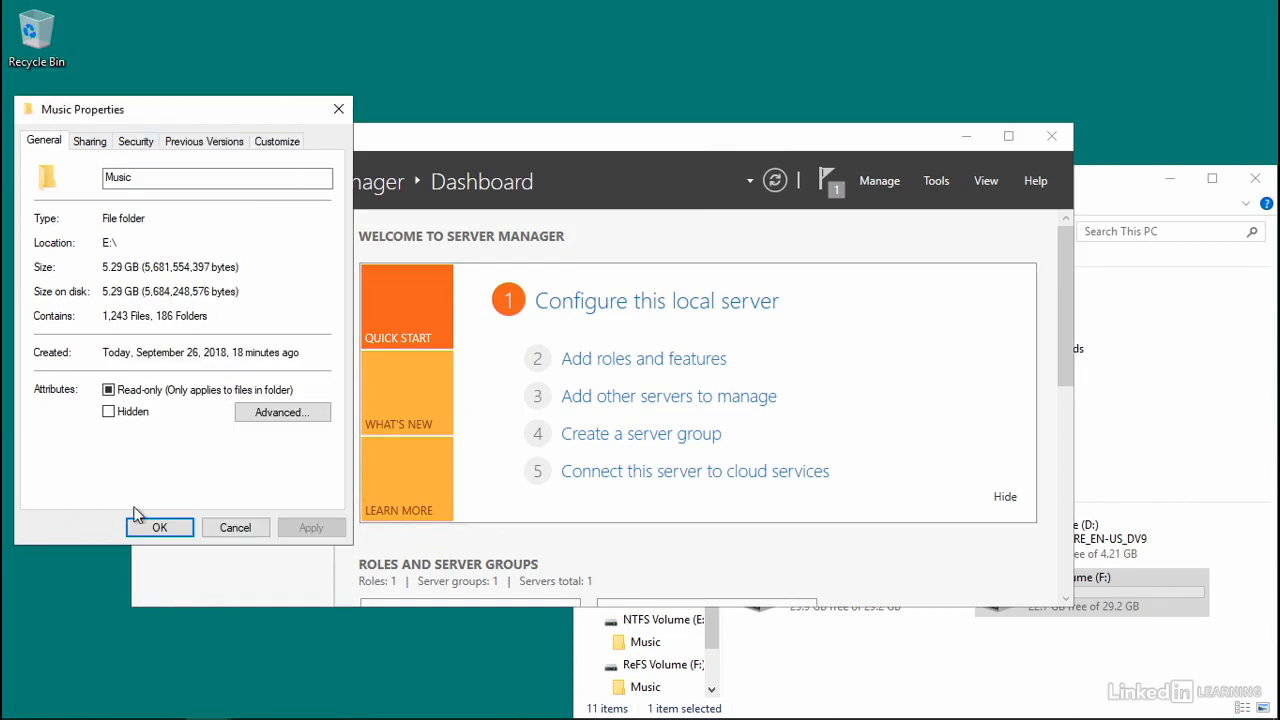
{"action": "left_click", "coordinate": [228, 528]}
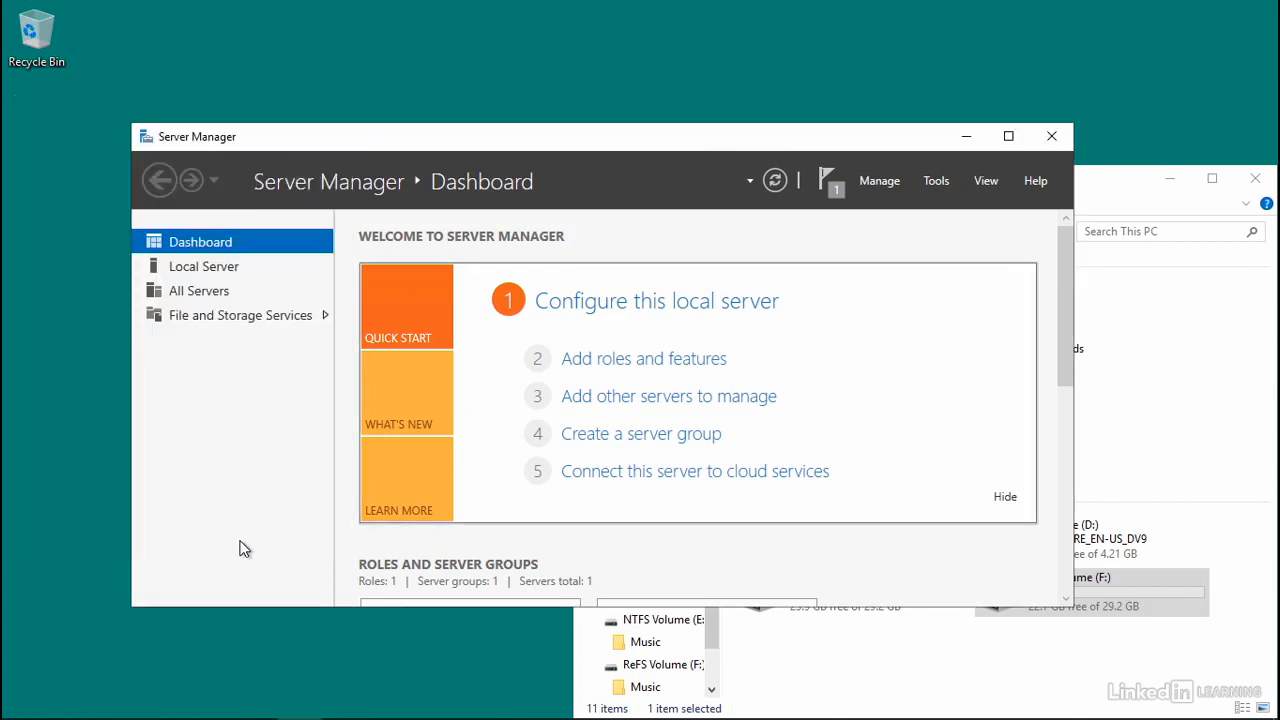
- In the File and Storage Services volumes, enable data deduplication on the E: NTFS volume as a General purpose file server
{"action": "left_click", "coordinate": [220, 317]}
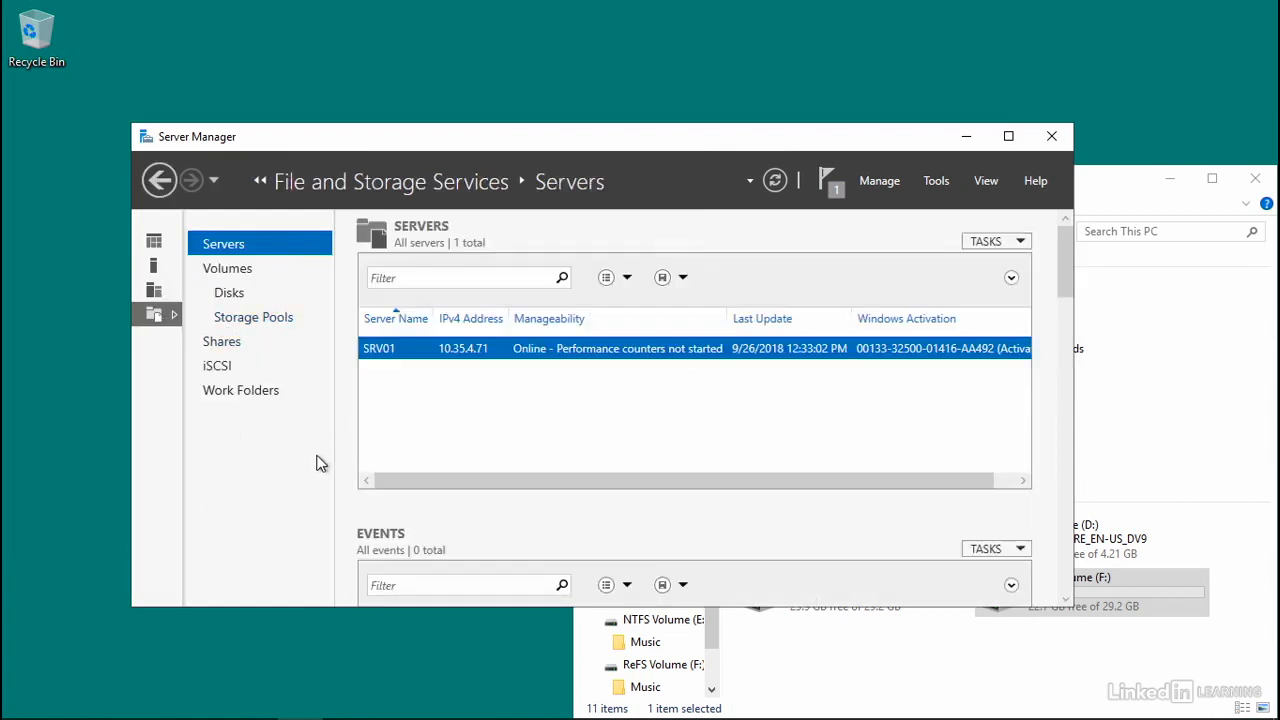
{"action": "left_click", "coordinate": [243, 276]}
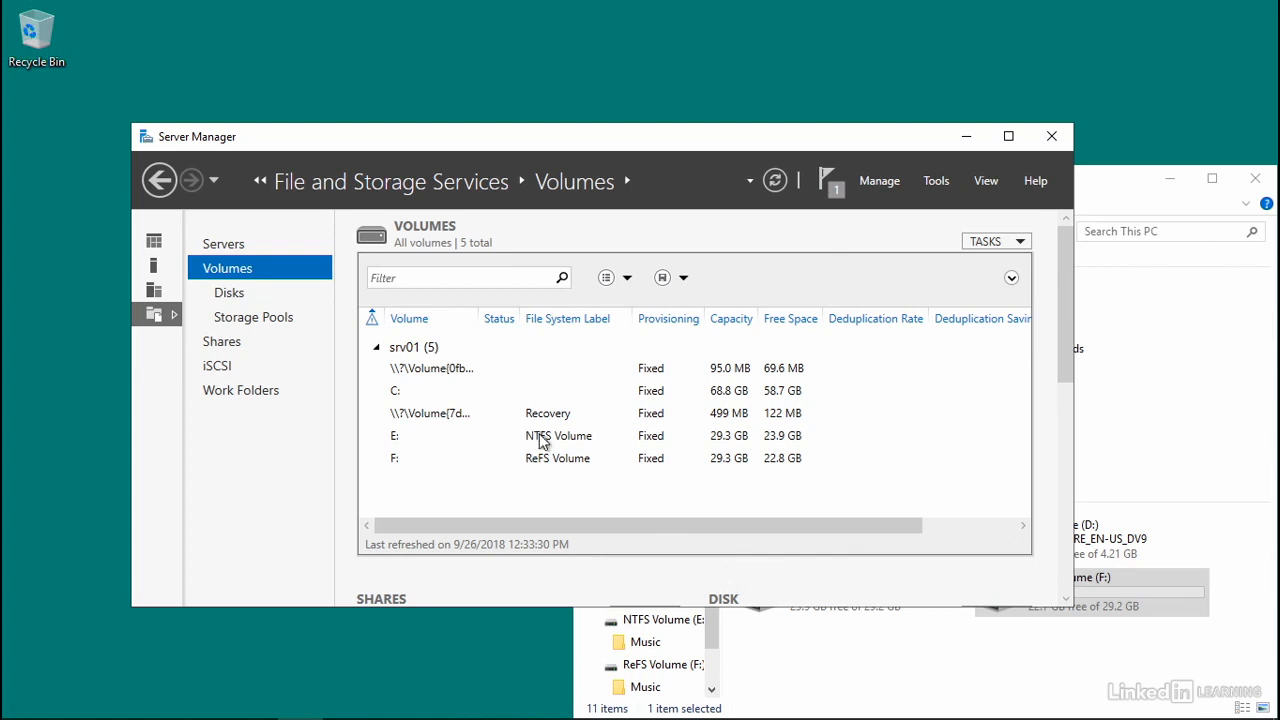
{"action": "right_click", "coordinate": [470, 438]}
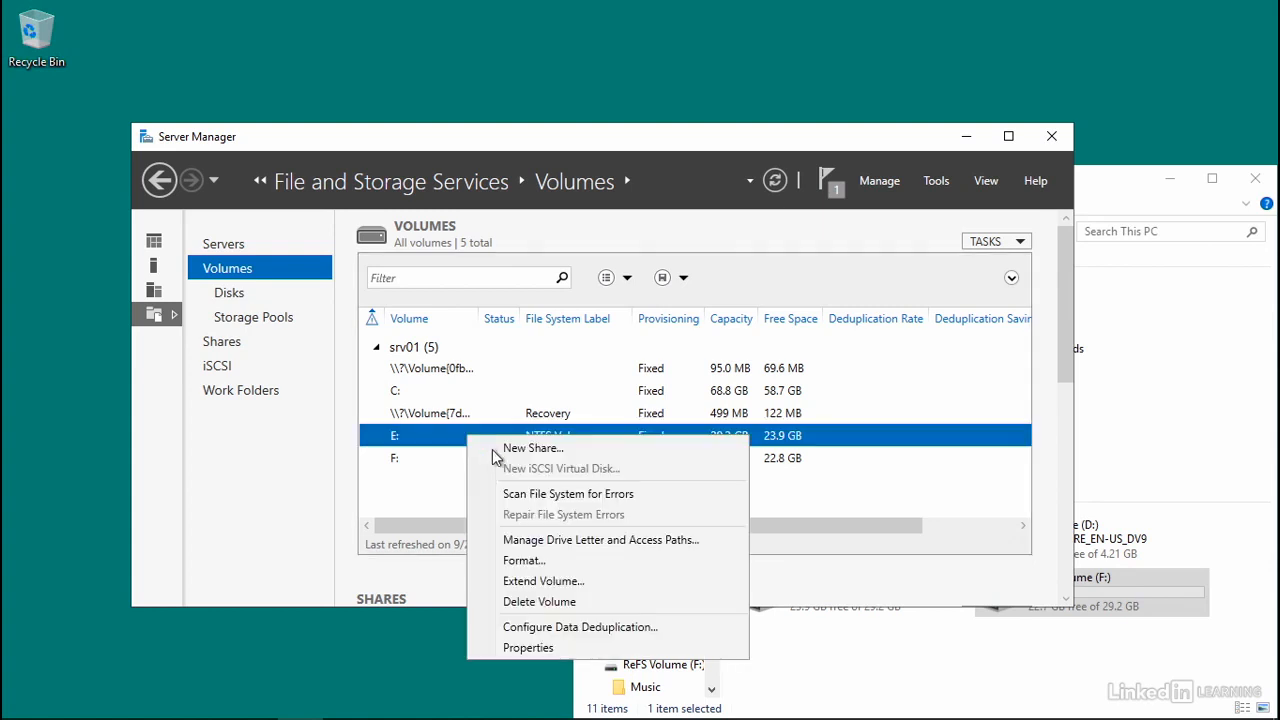
{"action": "left_click", "coordinate": [627, 630]}
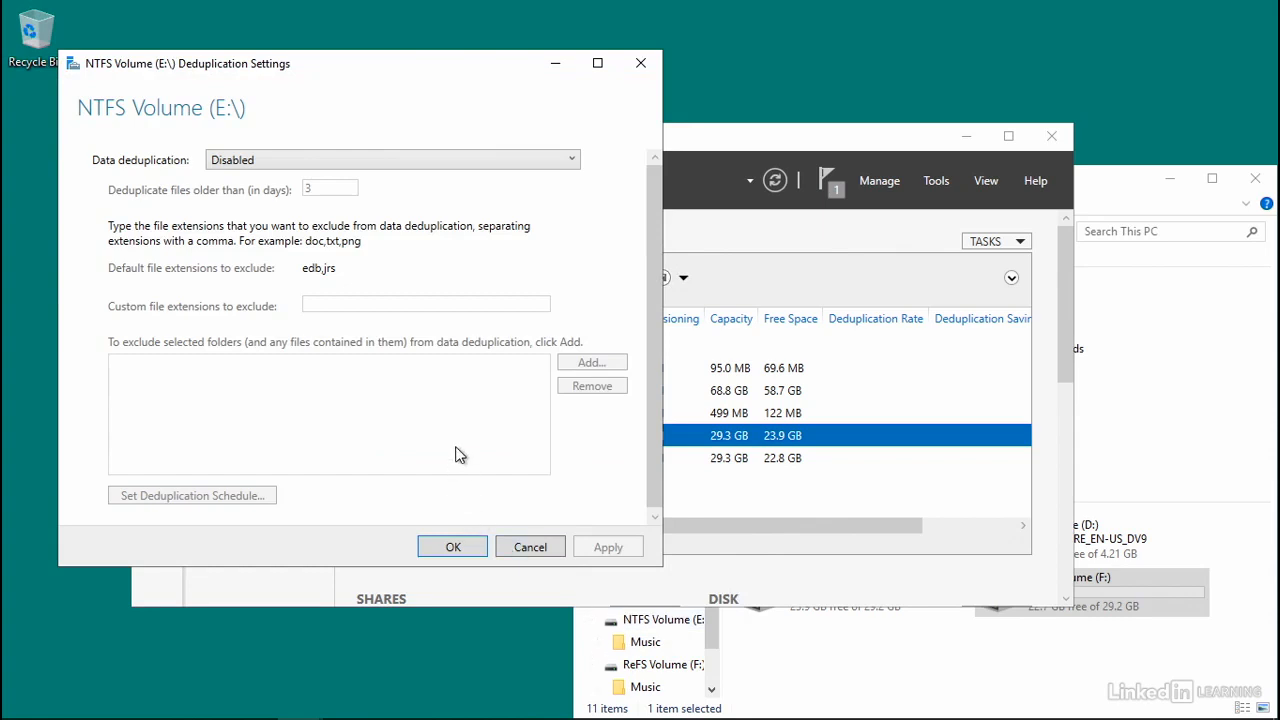
{"action": "left_click", "coordinate": [258, 164]}
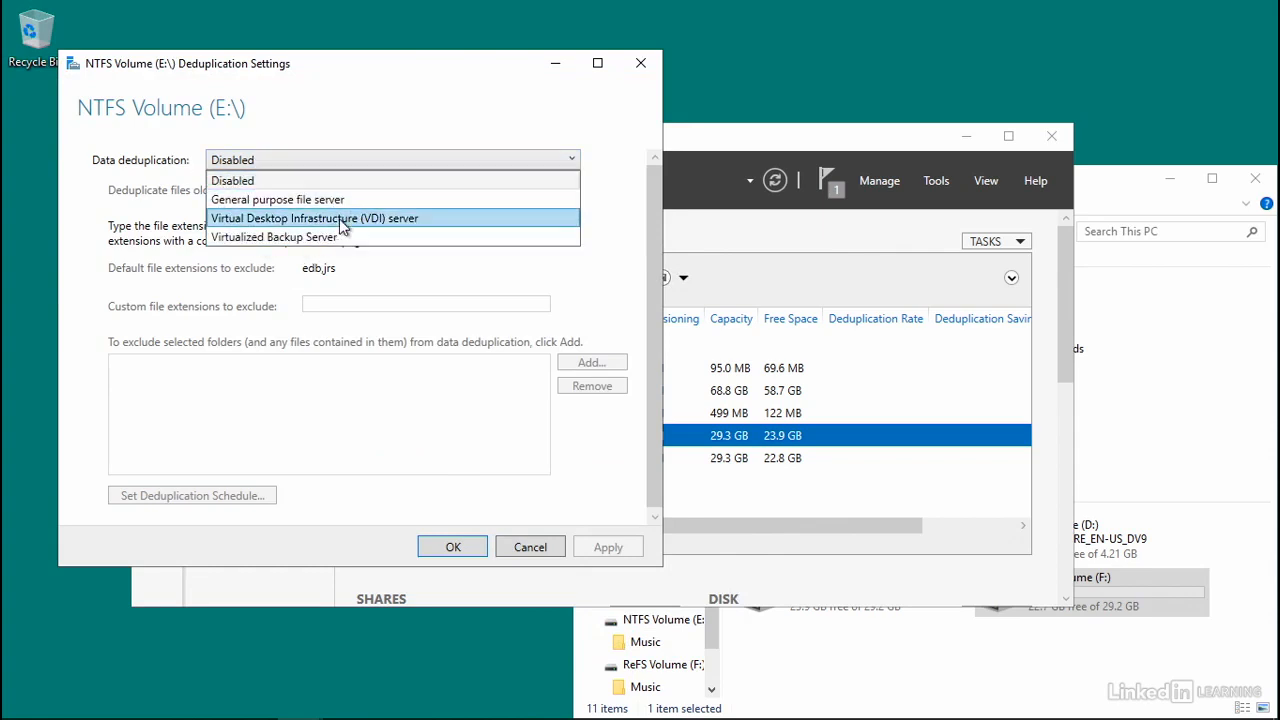
{"action": "left_click", "coordinate": [276, 205]}
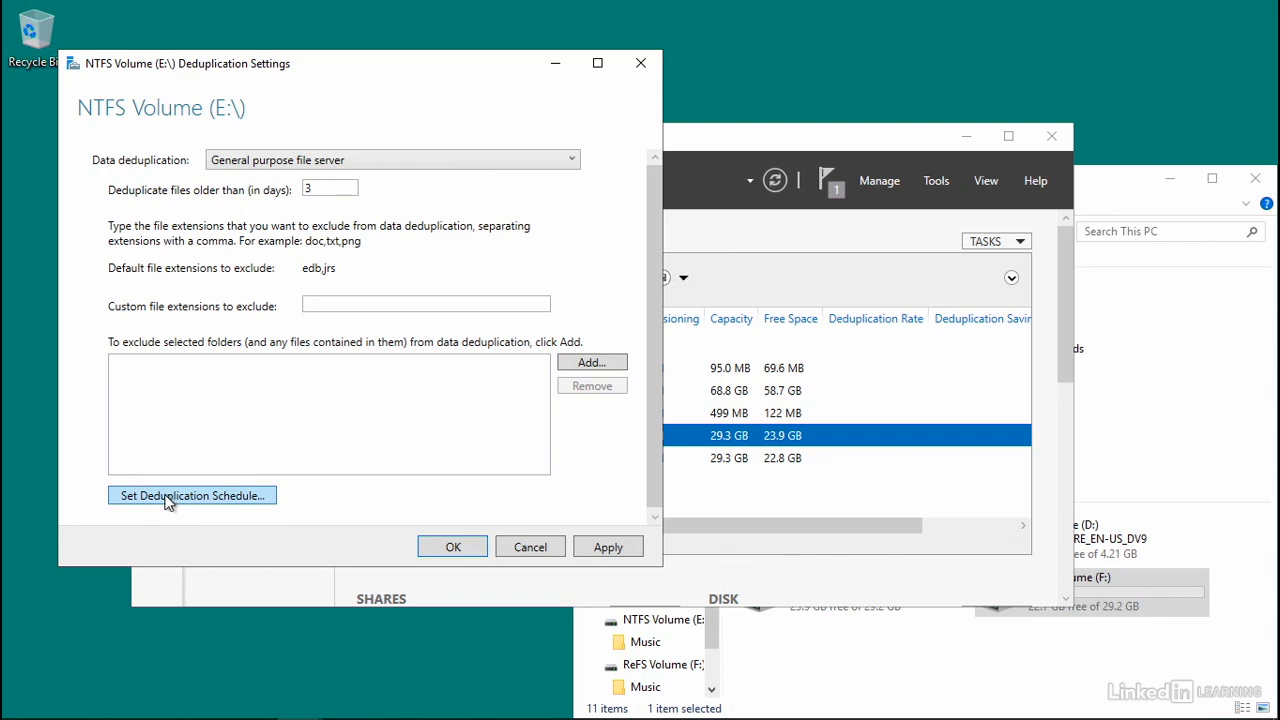
{"action": "left_click", "coordinate": [608, 548]}
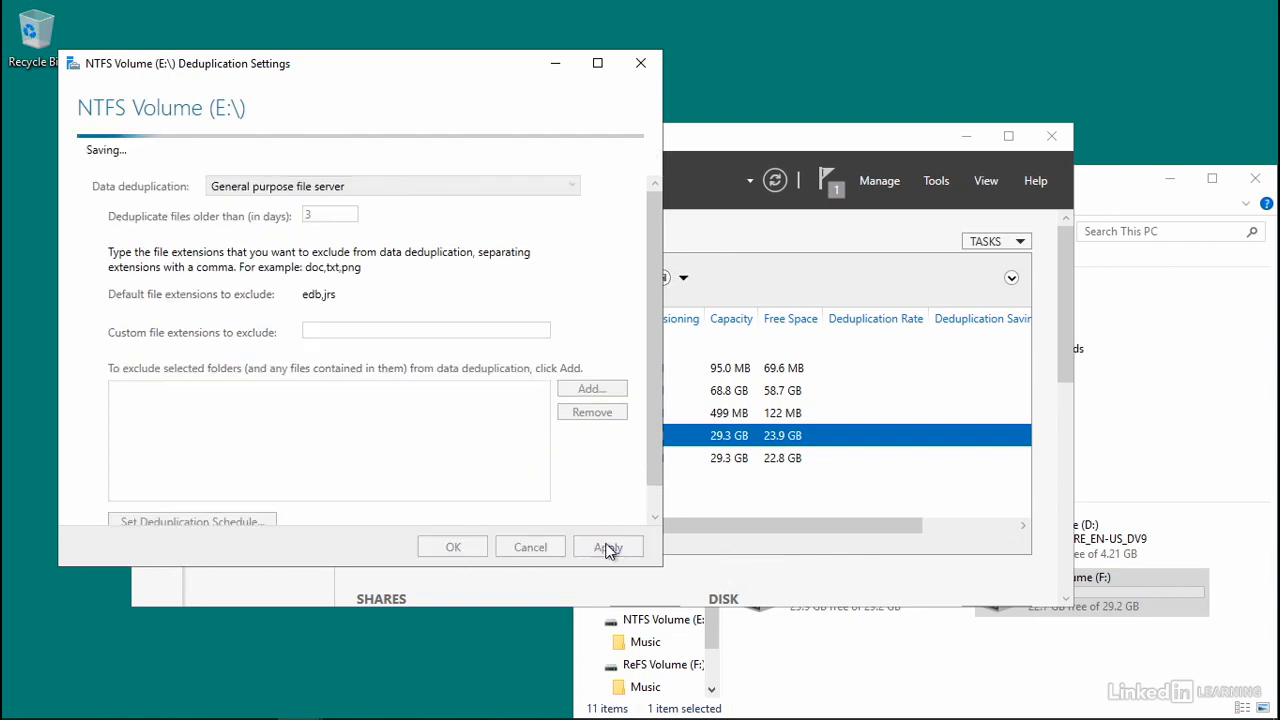
{"action": "left_click", "coordinate": [445, 548]}
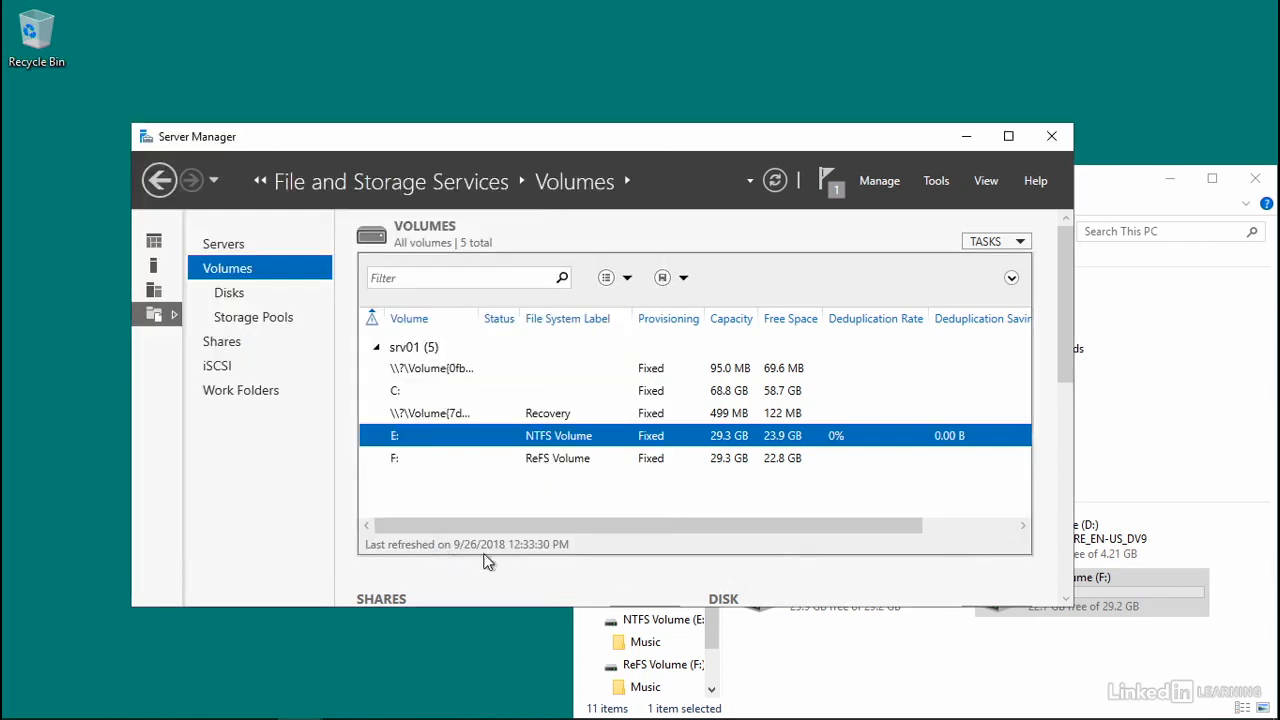
- Enable data deduplication on the F: ReFS volume using the General purpose file server option
{"action": "right_click", "coordinate": [560, 468]}
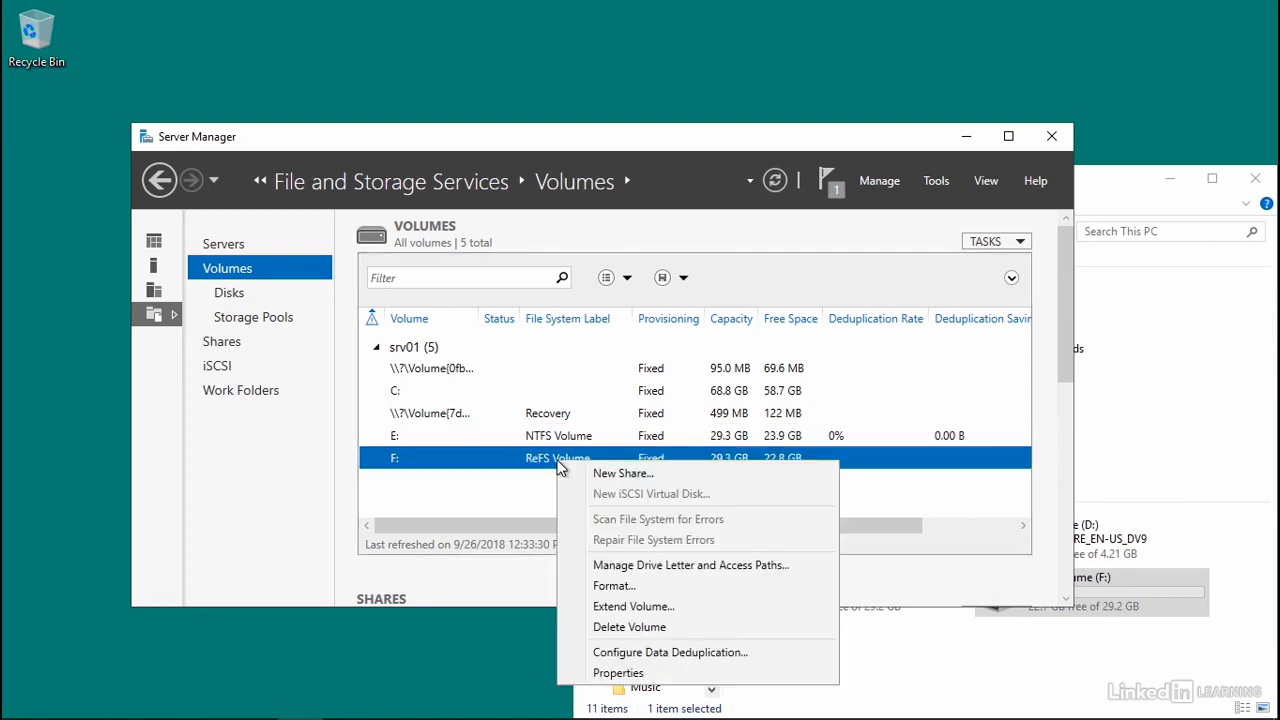
{"action": "left_click", "coordinate": [672, 655]}
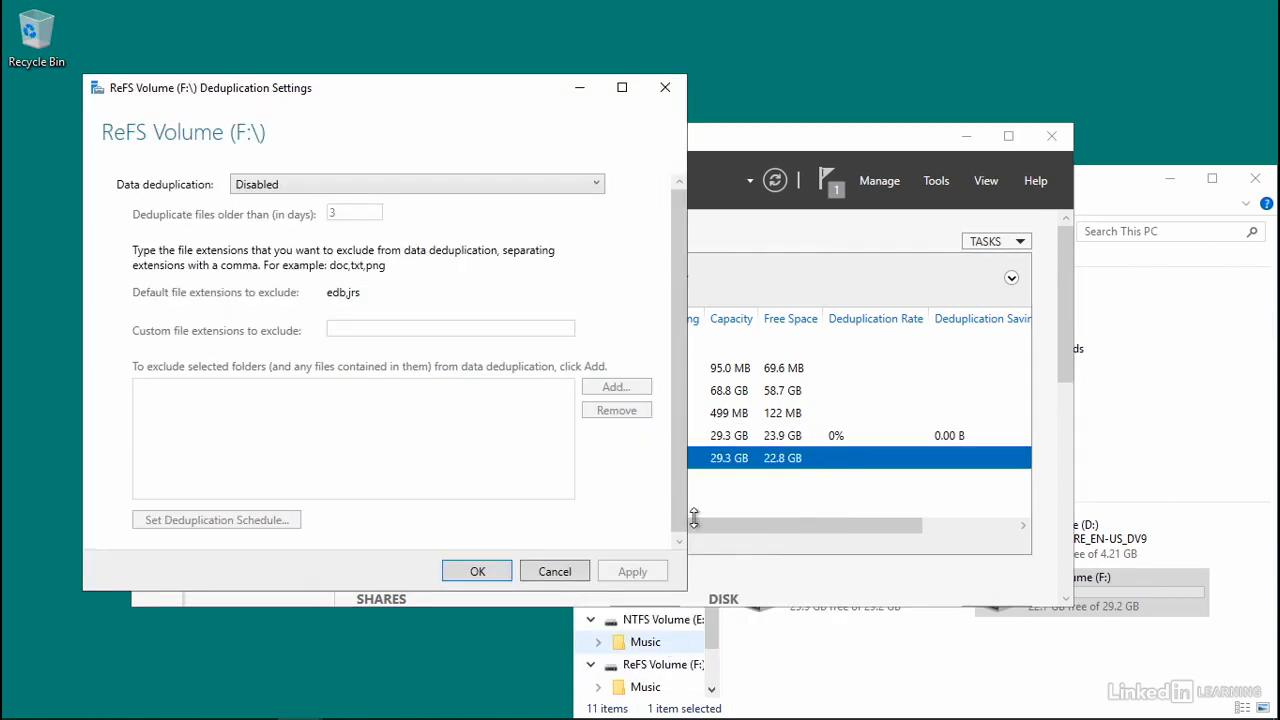
{"action": "left_click", "coordinate": [455, 186]}
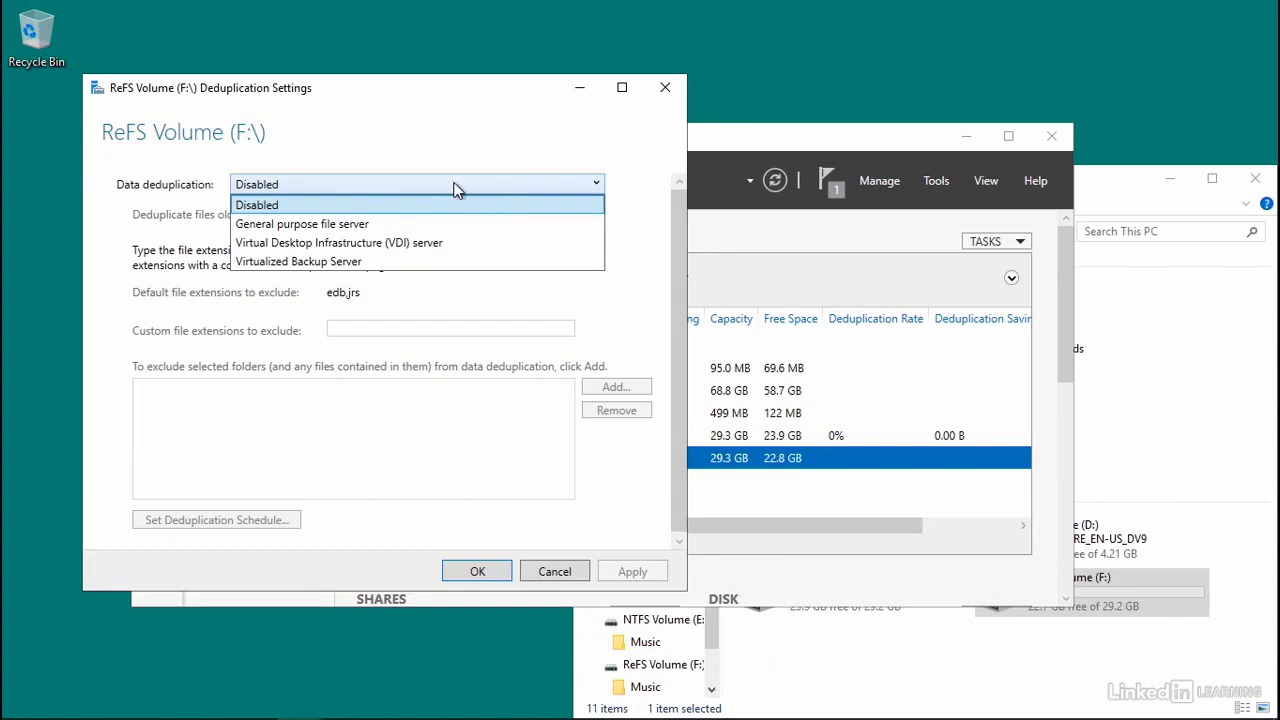
{"action": "left_click", "coordinate": [337, 224]}
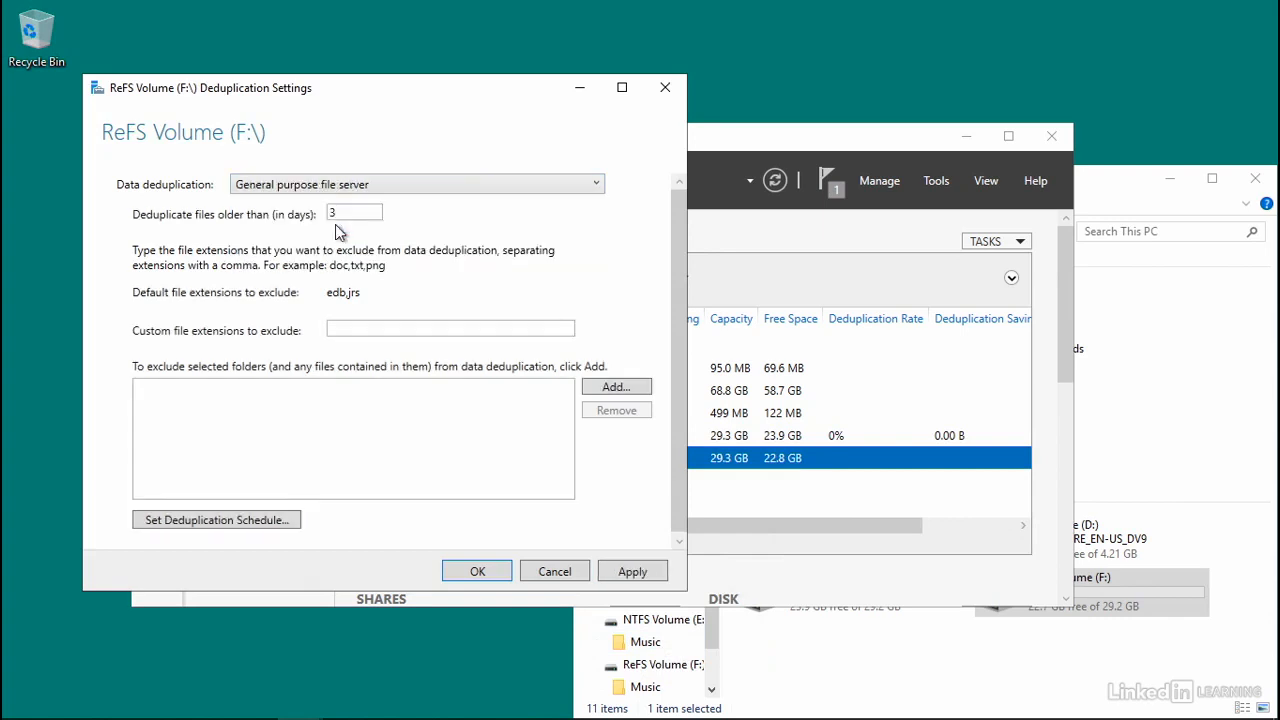
{"action": "left_click", "coordinate": [648, 571]}
{"action": "left_click", "coordinate": [466, 574]}
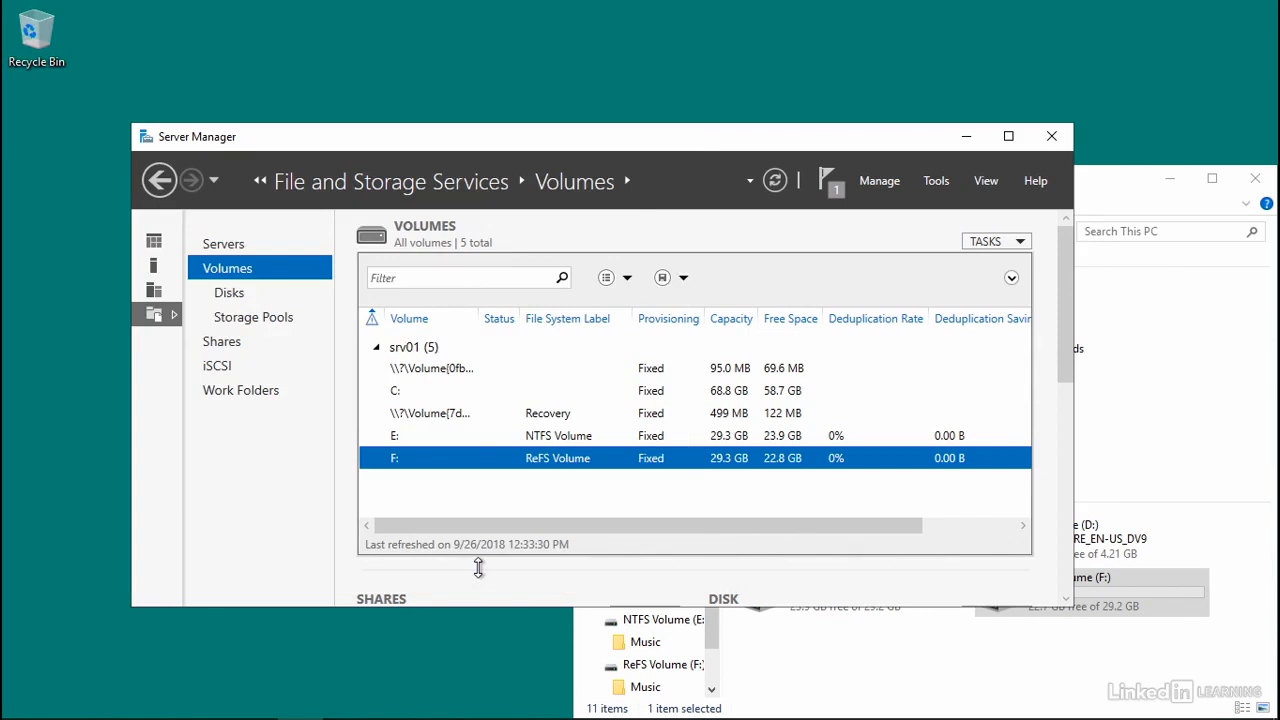
- Open Windows PowerShell as administrator and run "Start-DedupJob -Type Optimization -Volume F: -Priority High"
{"action": "right_click", "coordinate": [253, 703]}
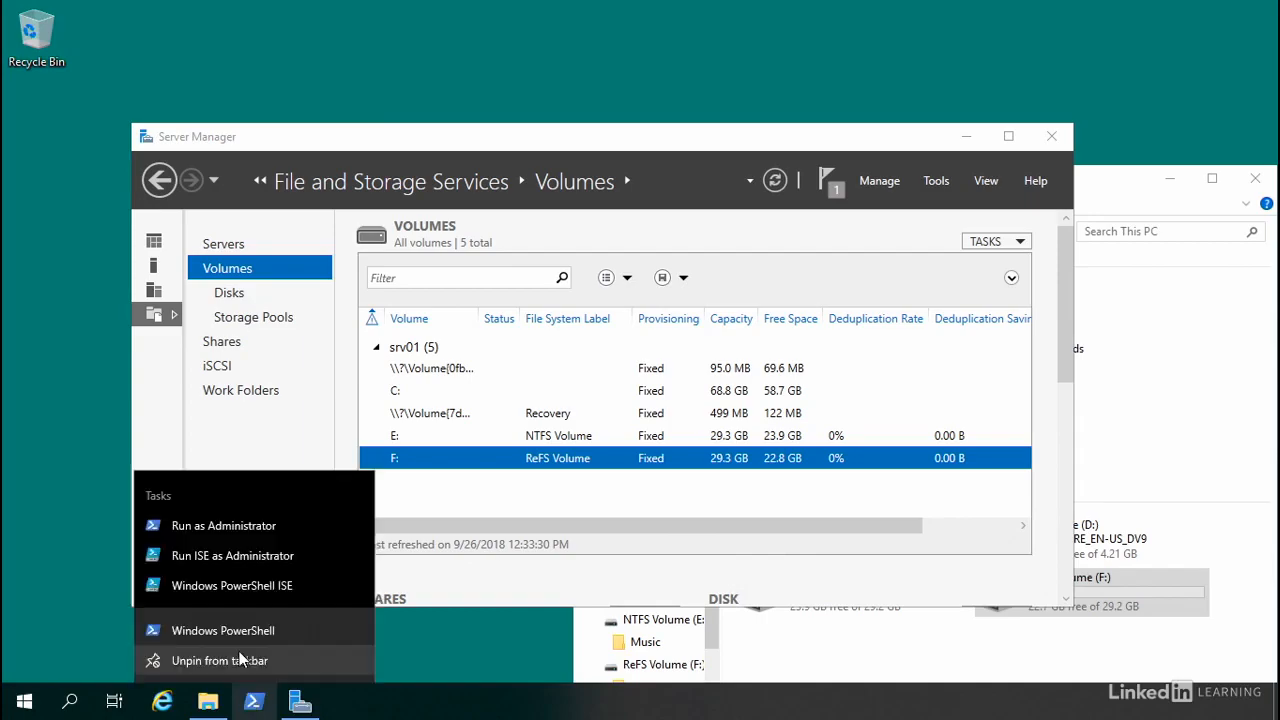
{"action": "left_click", "coordinate": [255, 524]}
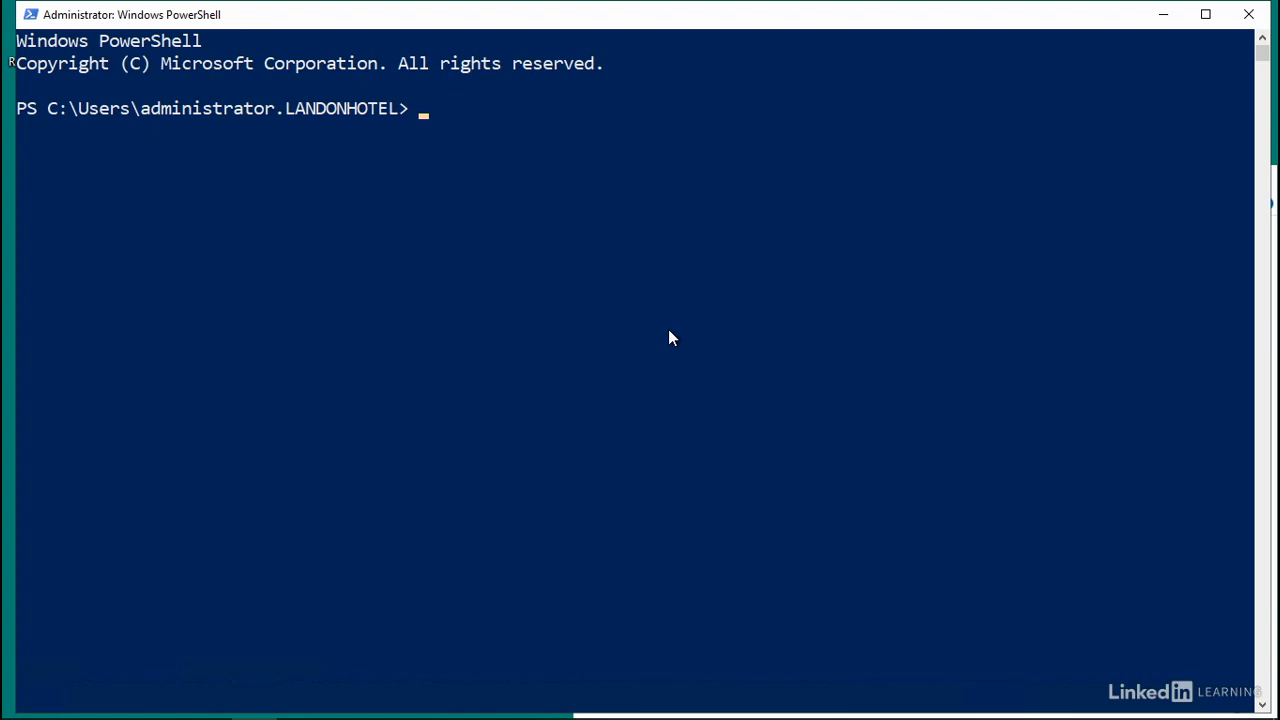
{"action": "type", "text": "Start-DedupJ"}
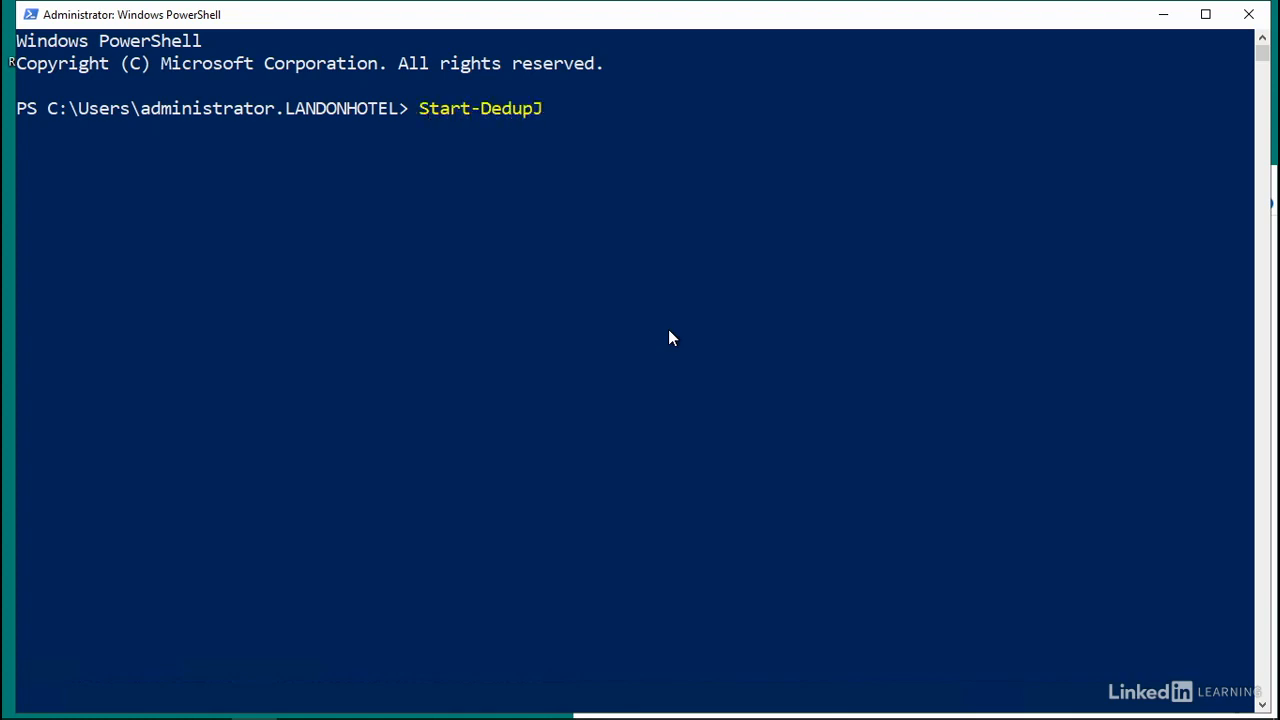
{"action": "type", "text": "ob -Type Optimization"}
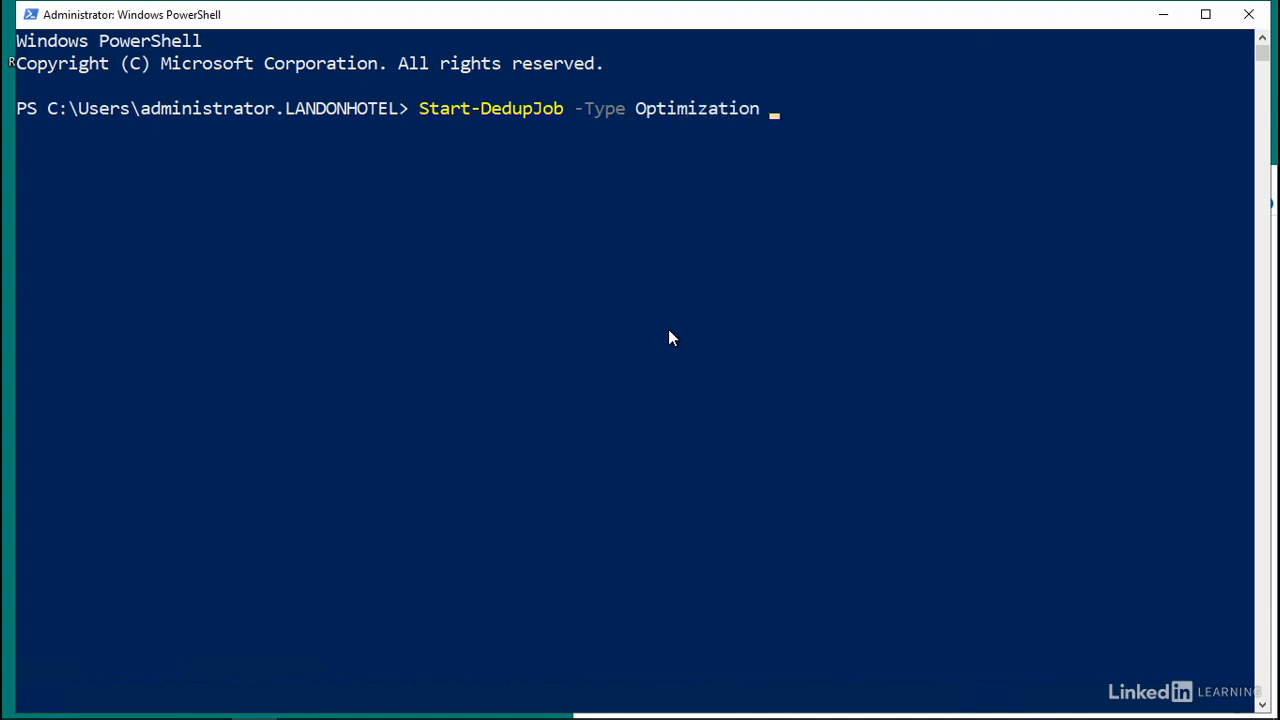
{"action": "type", "text": "-Volume F:"}
{"action": "type", "text": "-Priot"}
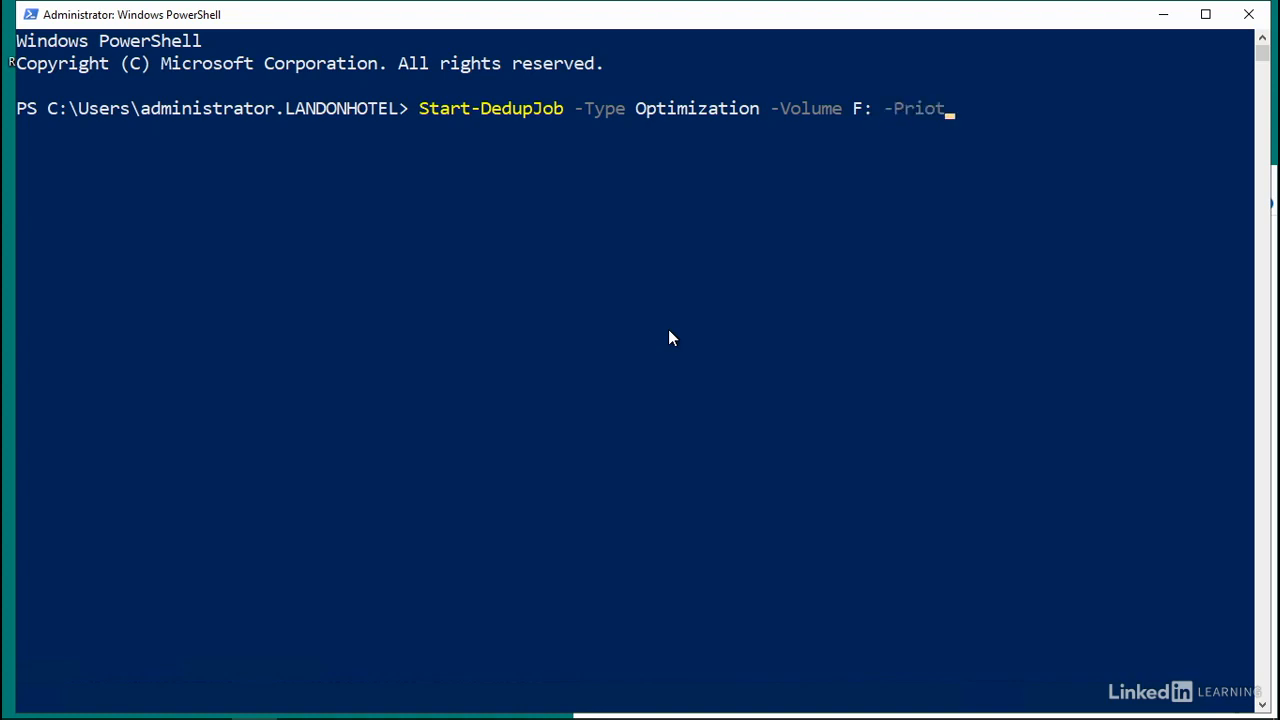
{"action": "key", "text": "BackSpace"}
{"action": "type", "text": "rity High"}
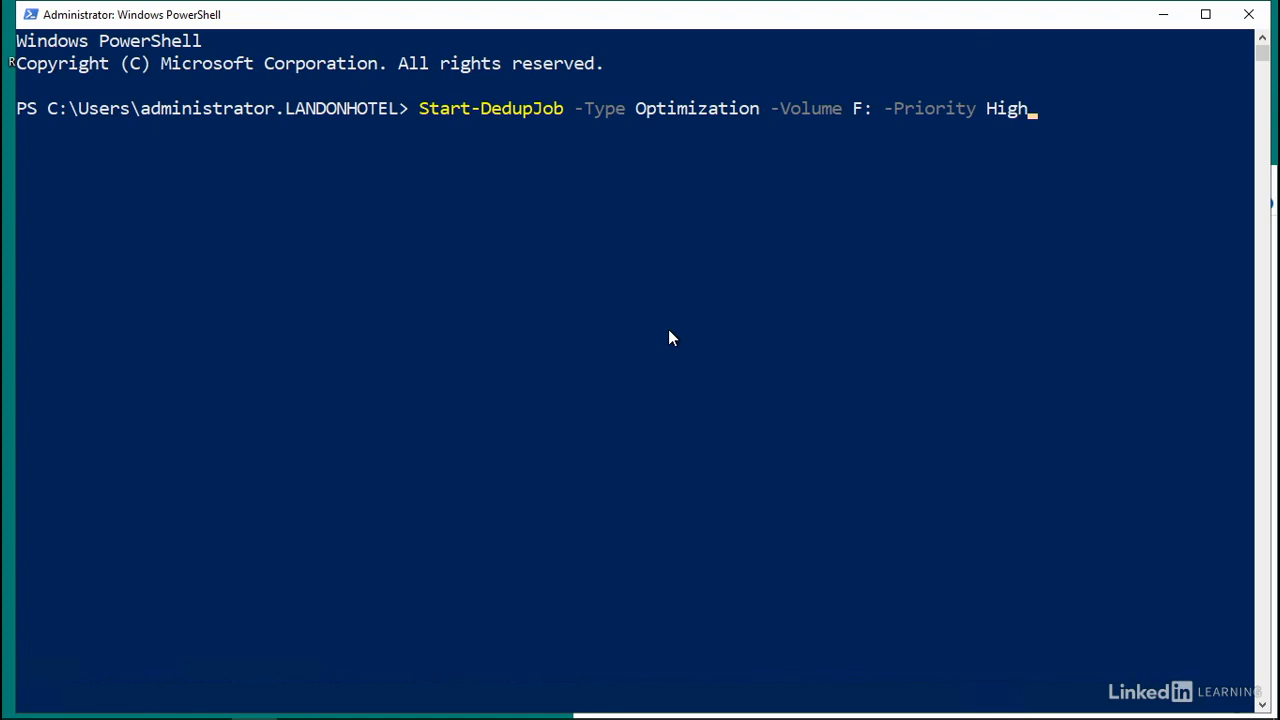
{"action": "key", "text": "Return"}
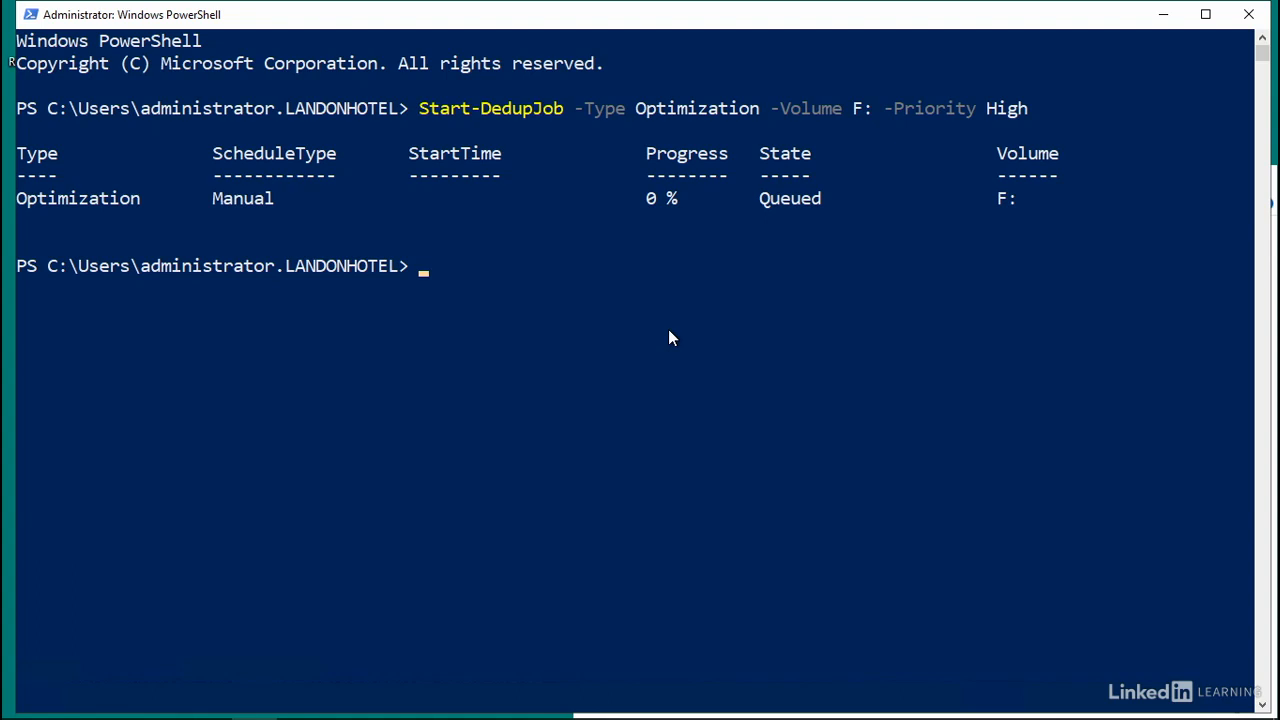
- Check the deduplication status of the volumes with the Get-DedupStatus command
{"action": "type", "text": "Get-DedupS"}
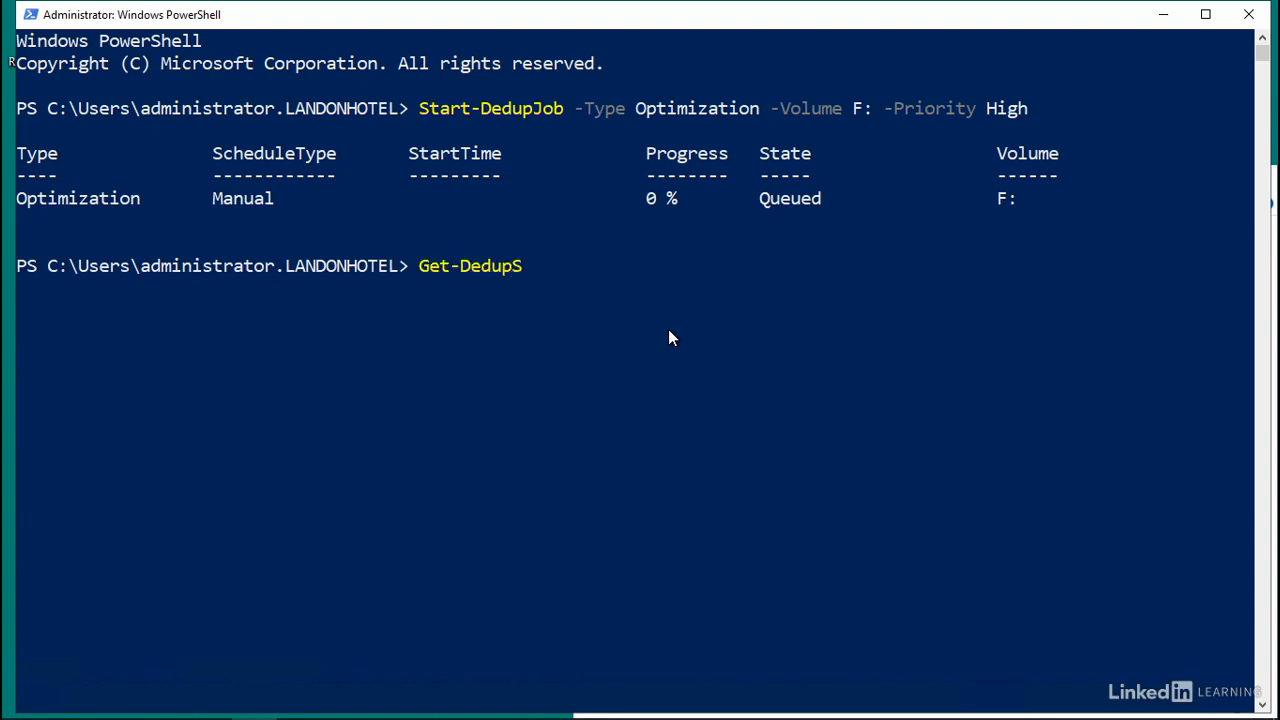
{"action": "type", "text": "tatus"}
{"action": "key", "text": "Return"}
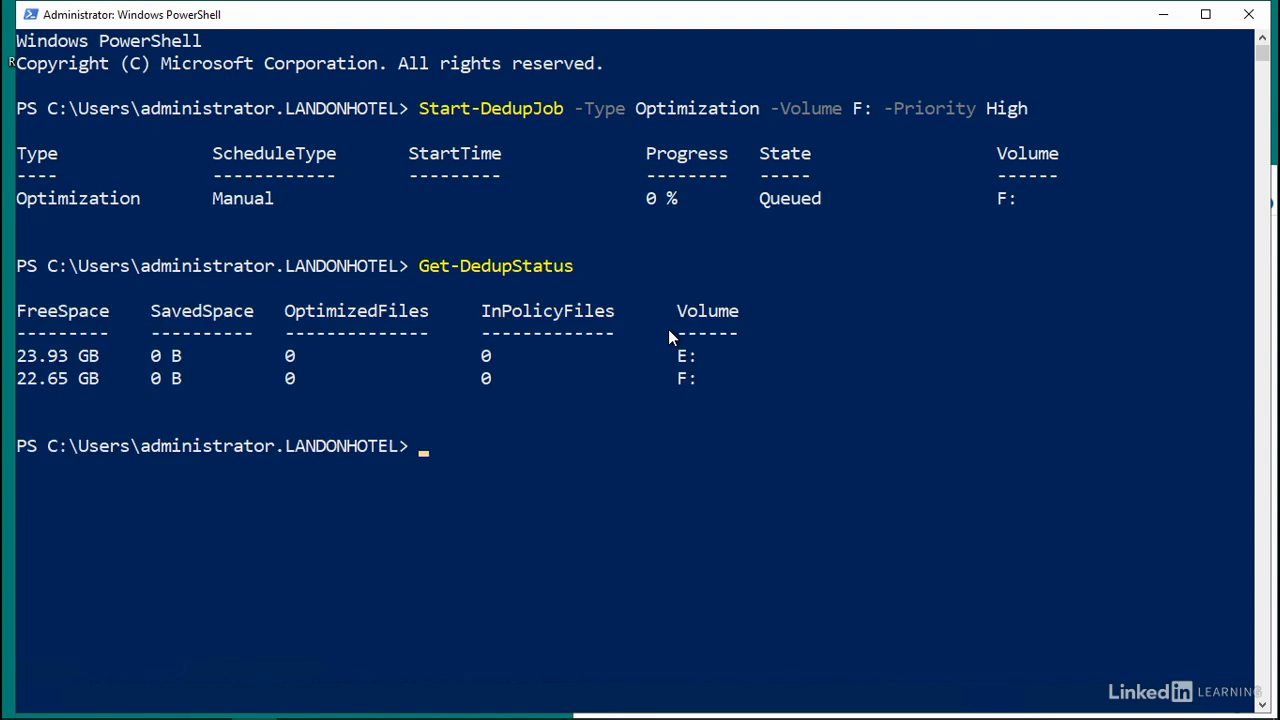
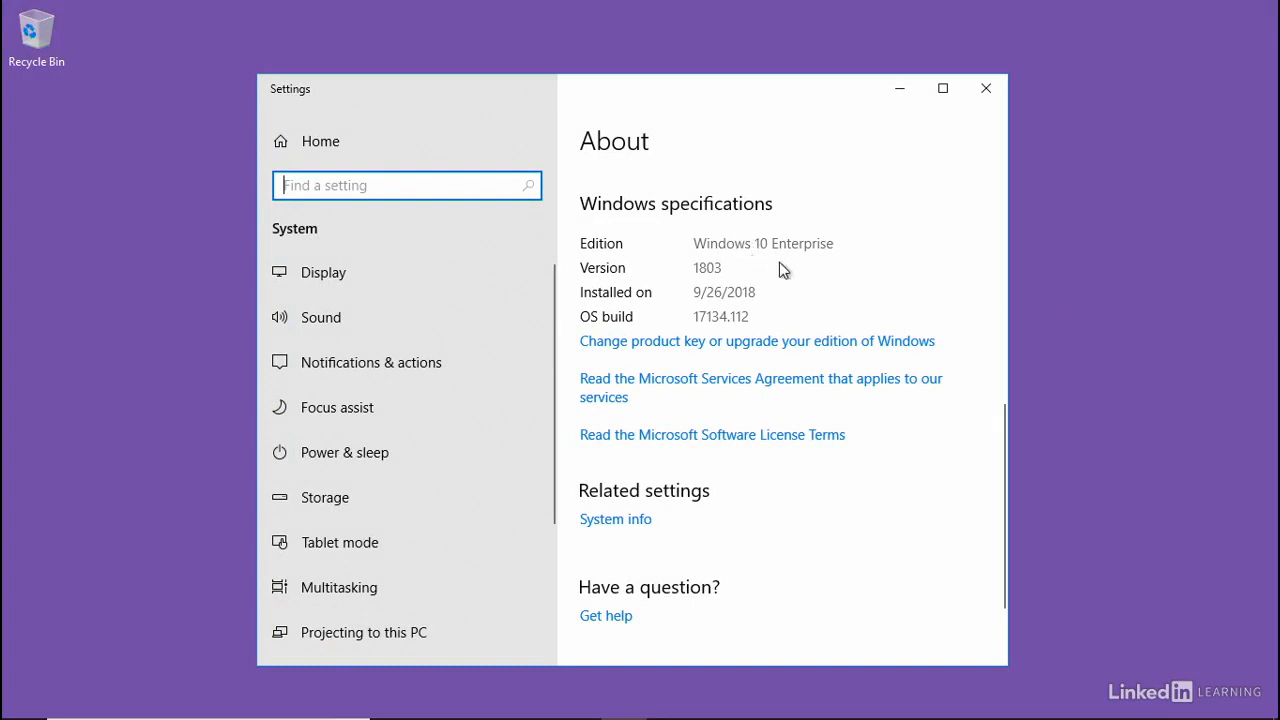
- Close the Settings window, open Windows Admin Center and examine the volumes on Disk 2 in srv01.landonhotel.com's storage
{"action": "left_click", "coordinate": [987, 90]}
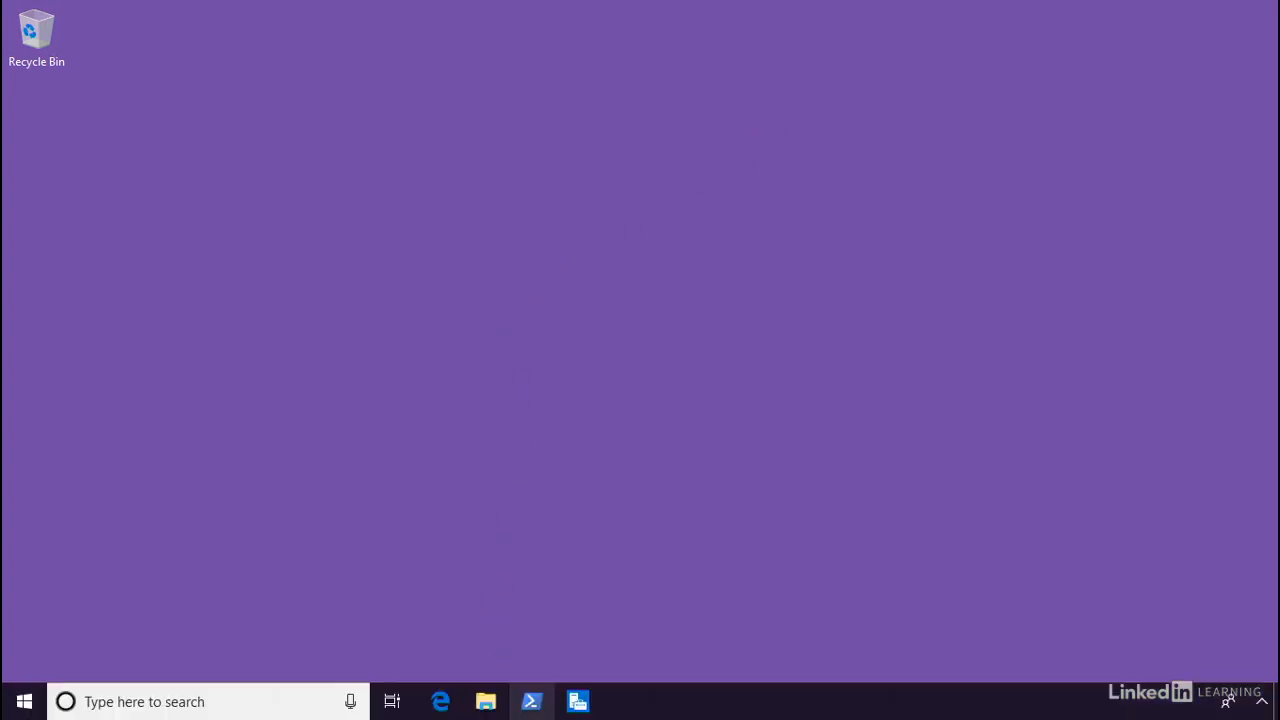
{"action": "left_click", "coordinate": [578, 701]}
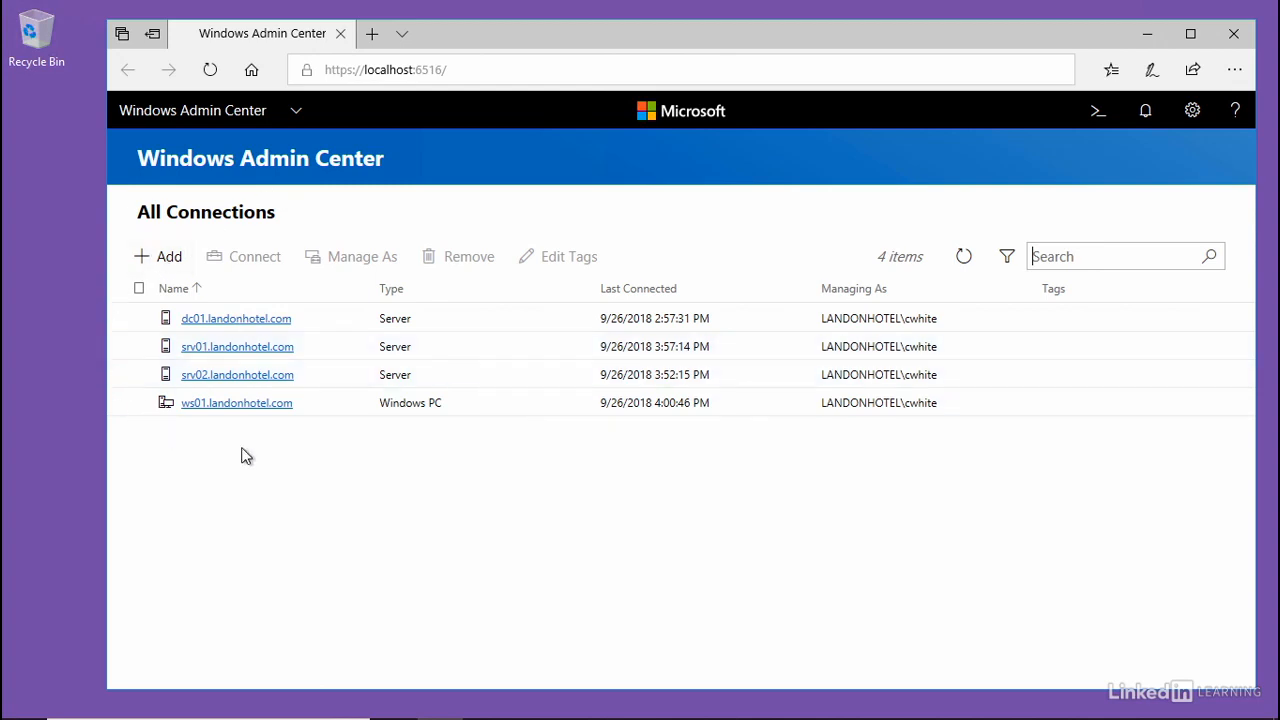
{"action": "left_click", "coordinate": [235, 347]}
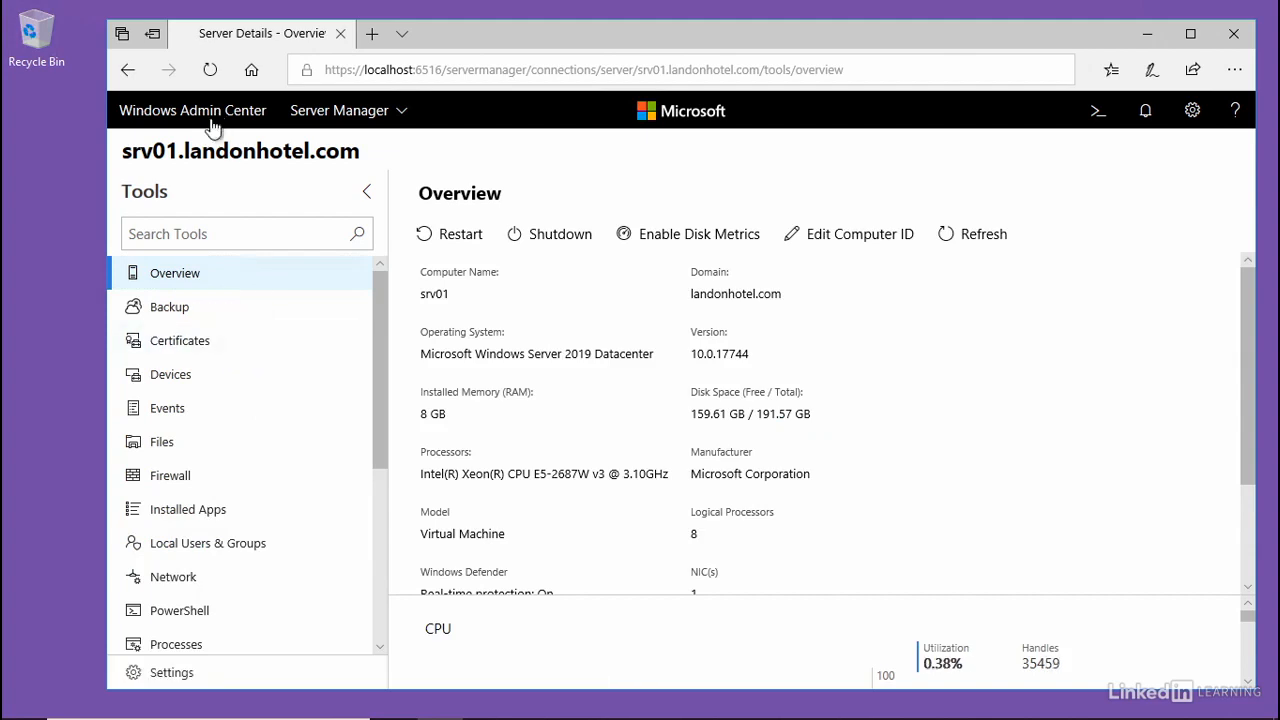
{"action": "scroll", "coordinate": [289, 330], "scroll_direction": "down", "scroll_amount": 5}
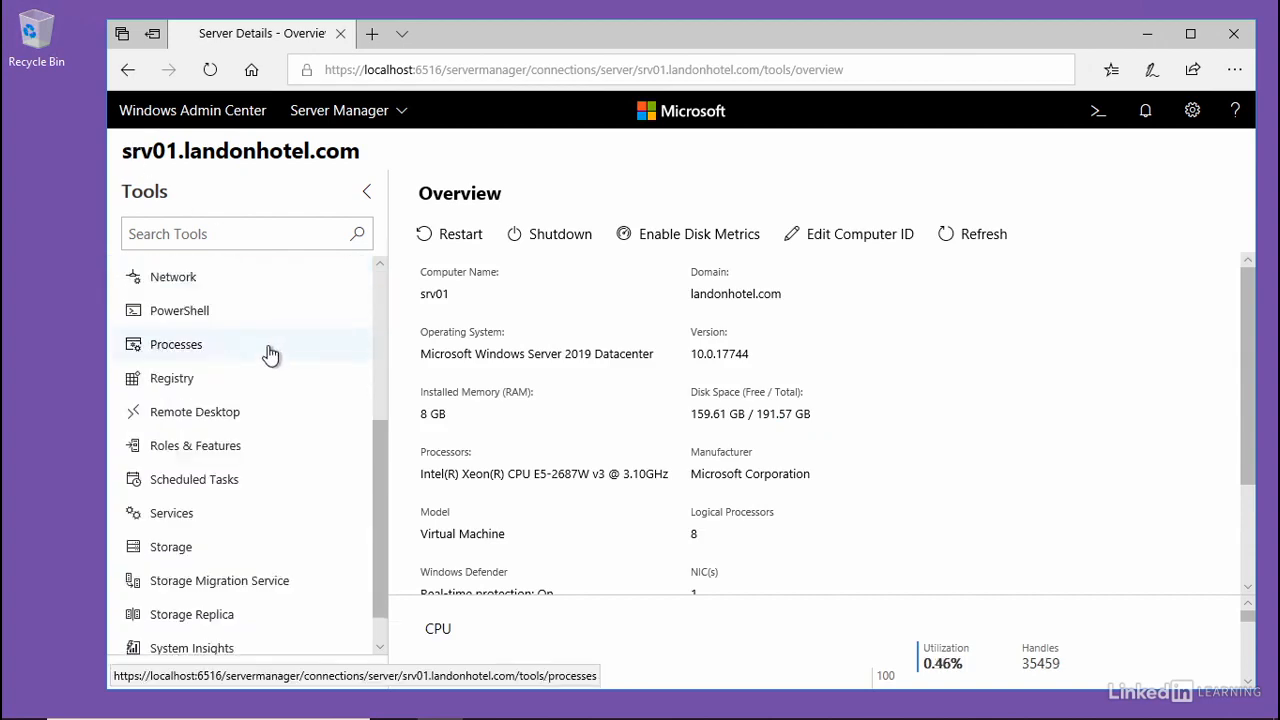
{"action": "left_click", "coordinate": [194, 504]}
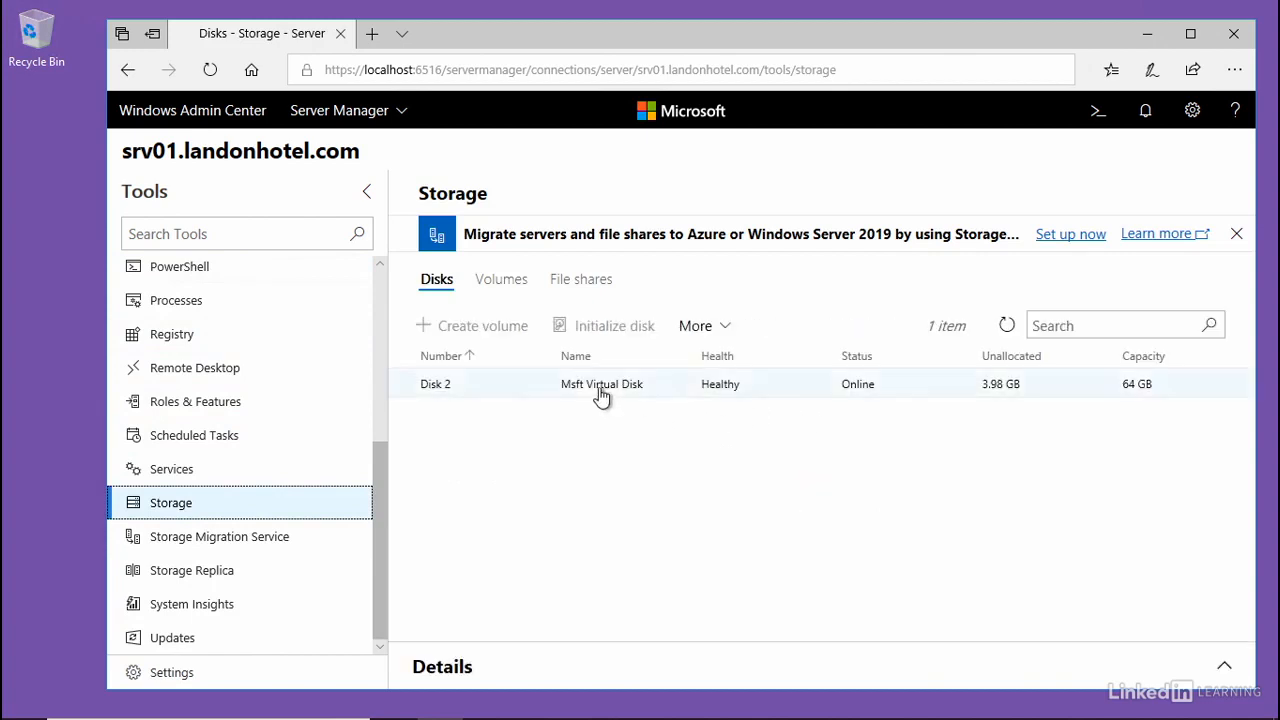
{"action": "left_click", "coordinate": [437, 390]}
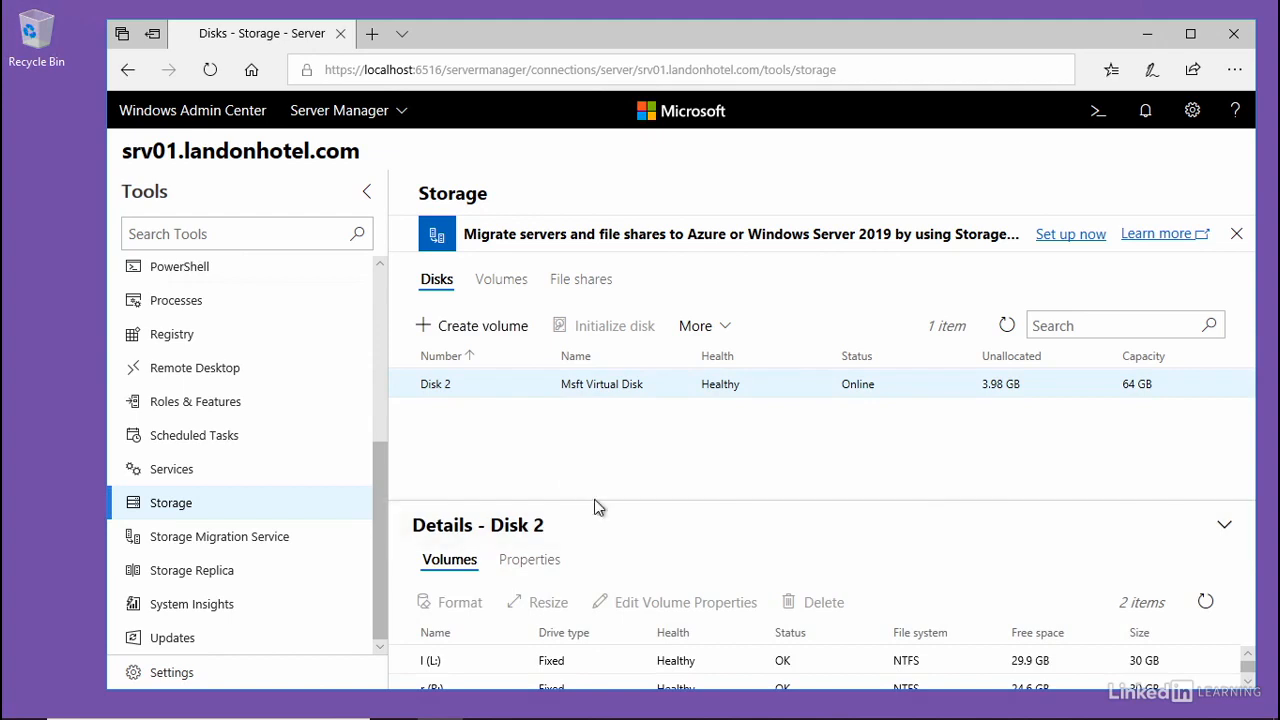
{"action": "left_click_drag", "start_coordinate": [595, 504], "coordinate": [600, 417]}
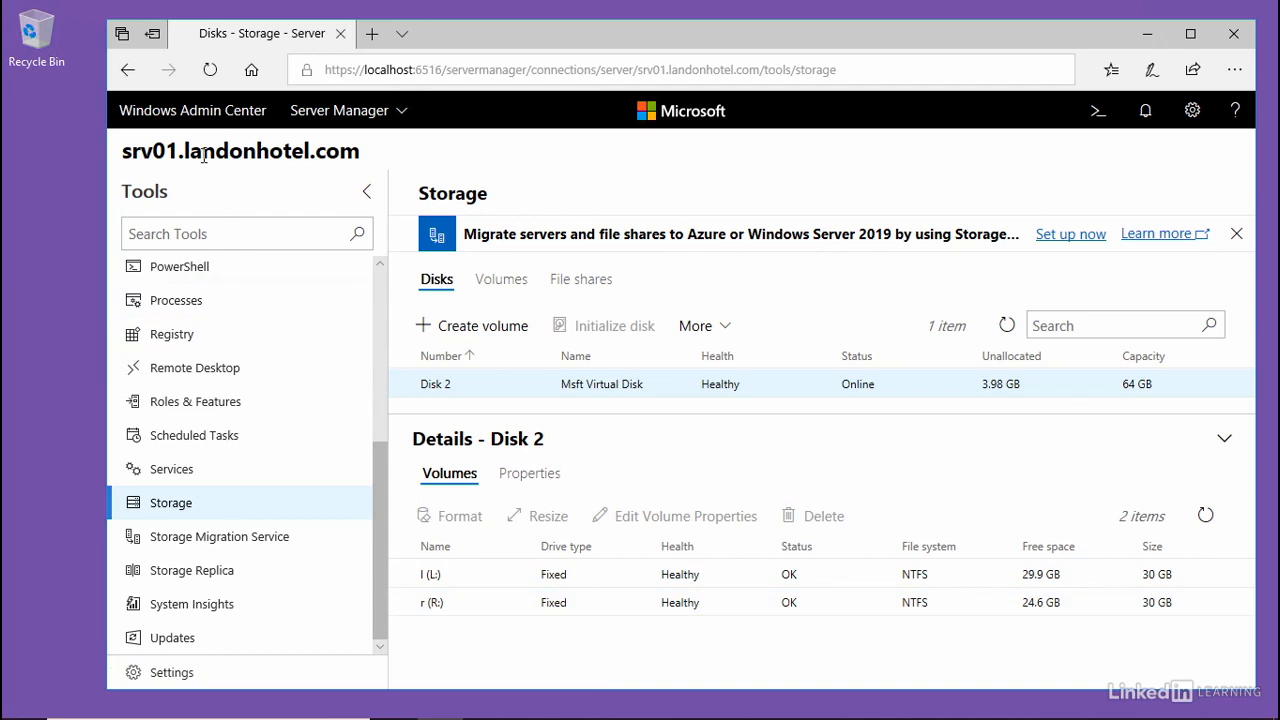
- Open srv02.landonhotel.com in a second Windows Admin Center tab and compare its Disk 2 volumes with those on srv01
{"action": "right_click", "coordinate": [197, 110]}
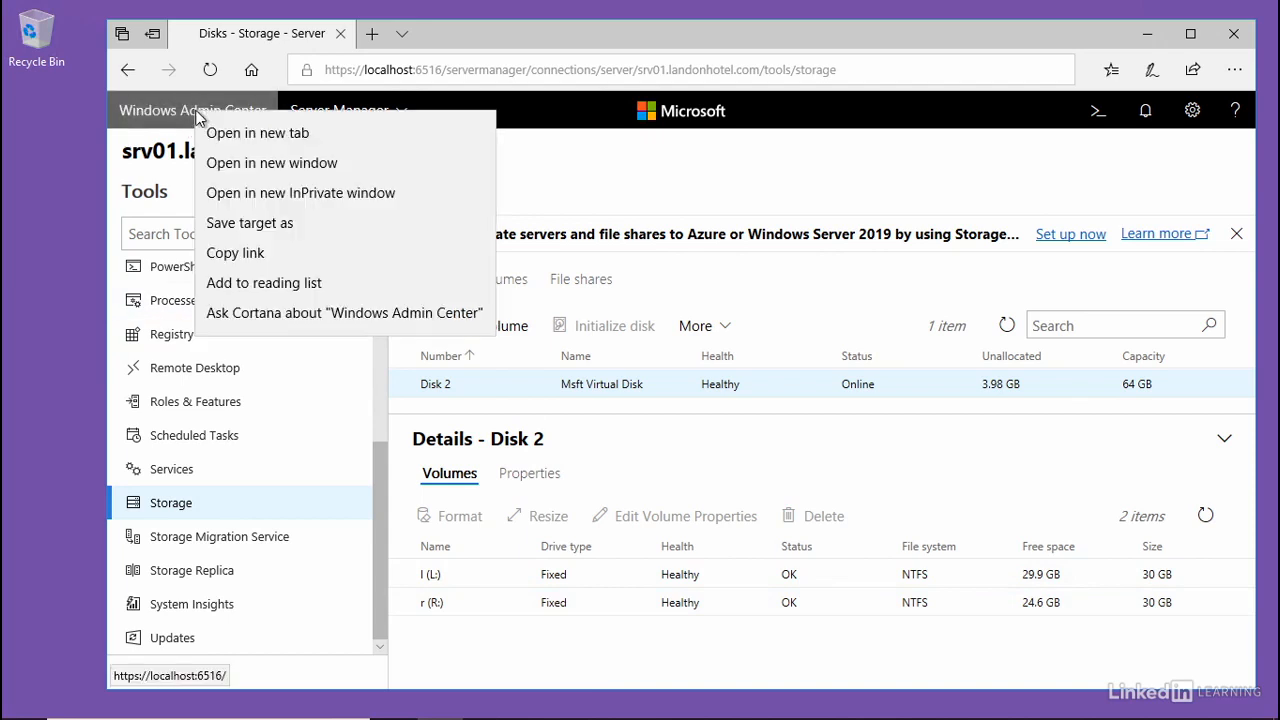
{"action": "left_click", "coordinate": [238, 133]}
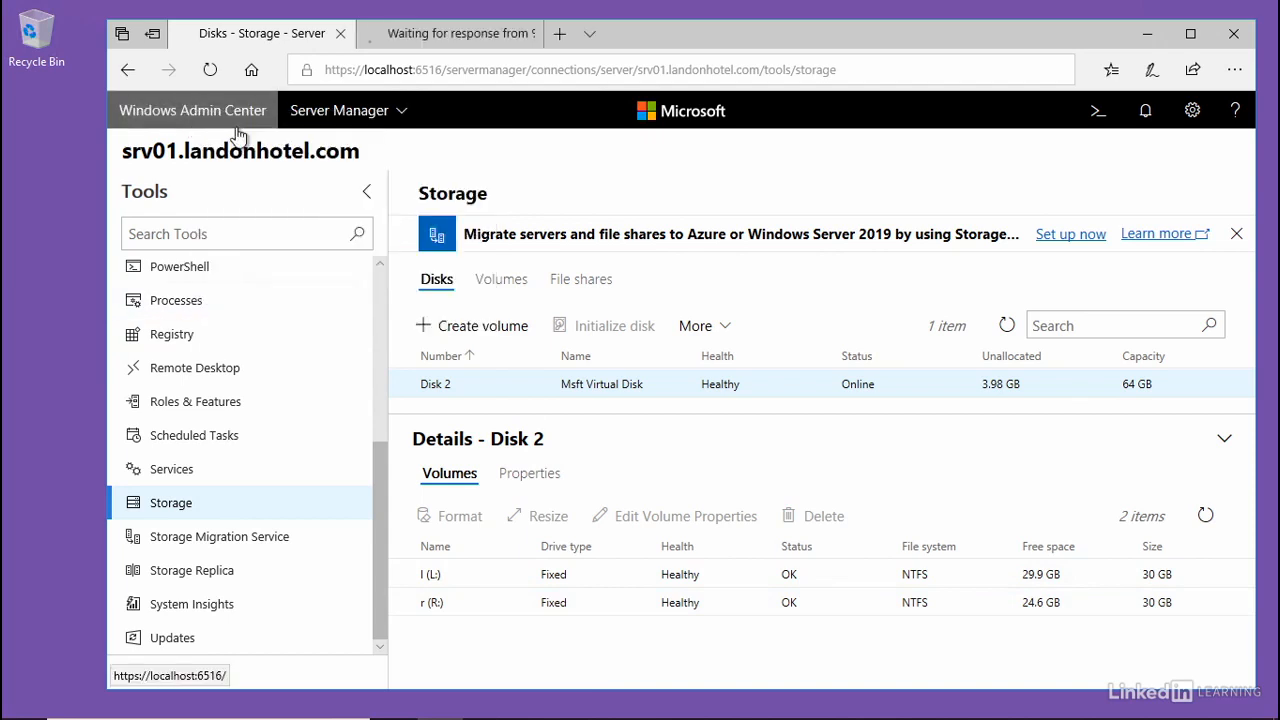
{"action": "left_click", "coordinate": [450, 38]}
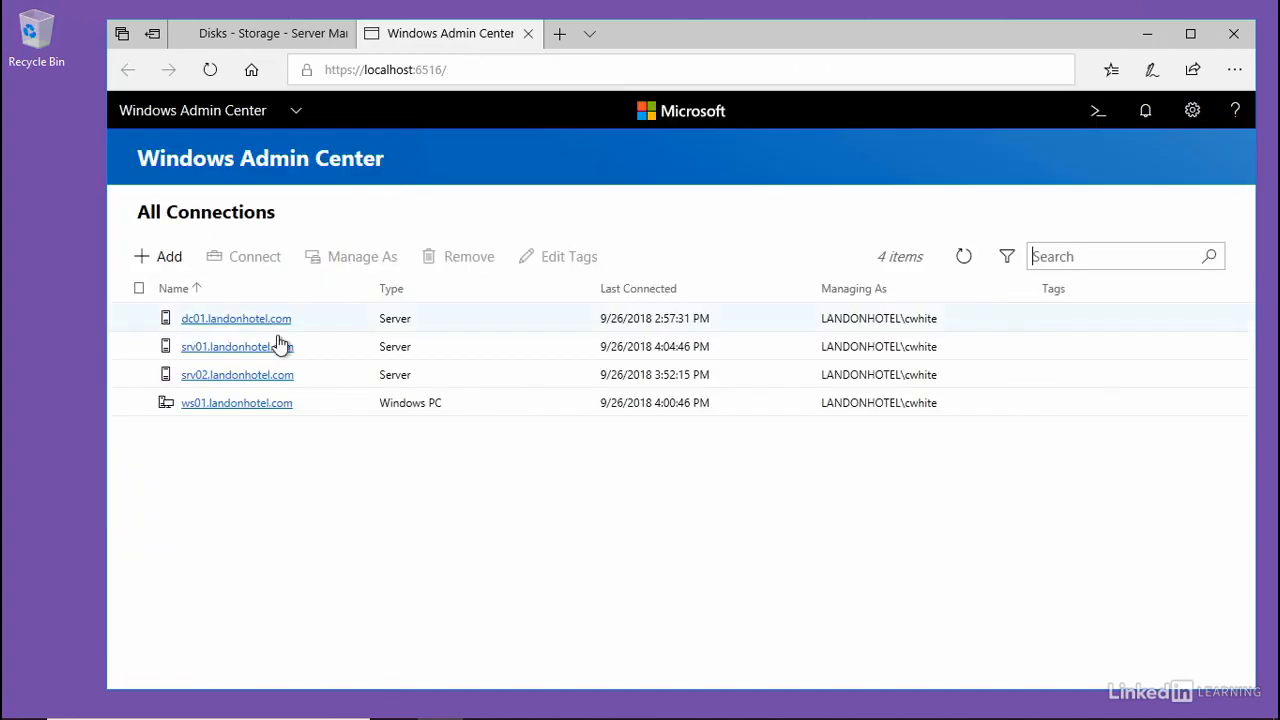
{"action": "left_click", "coordinate": [240, 374]}
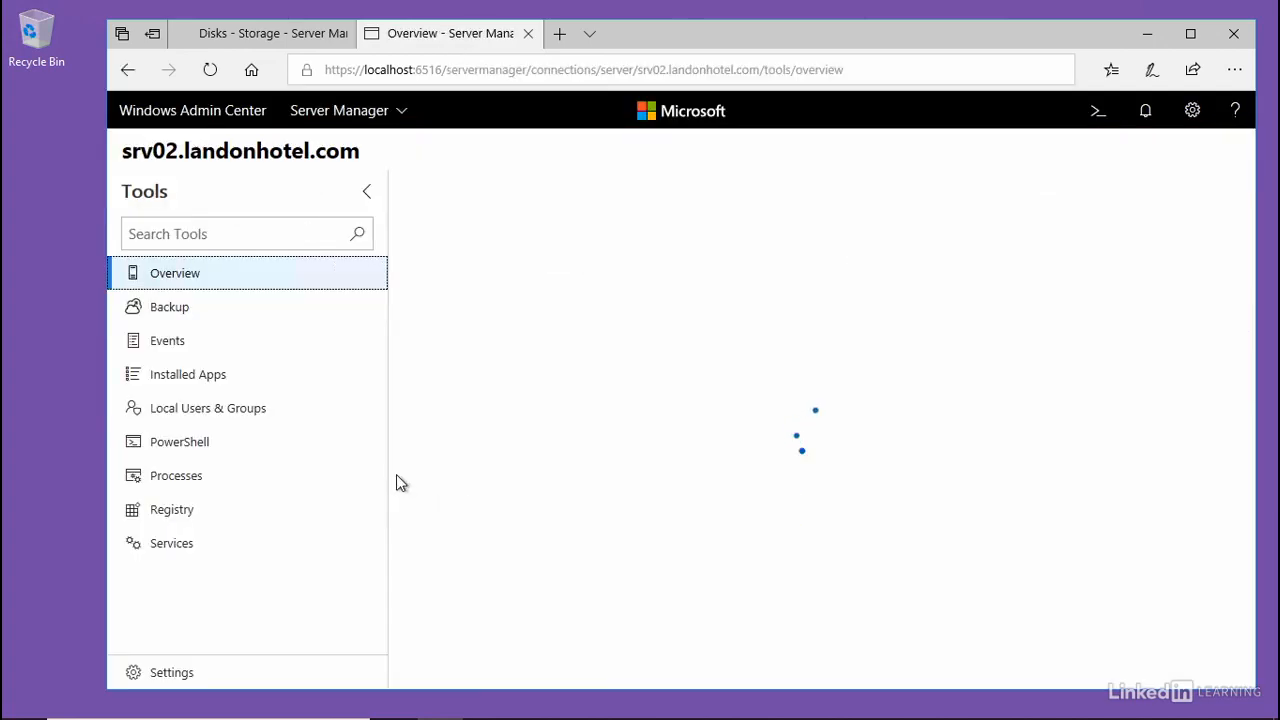
{"action": "scroll", "coordinate": [290, 470], "scroll_direction": "down", "scroll_amount": 3}
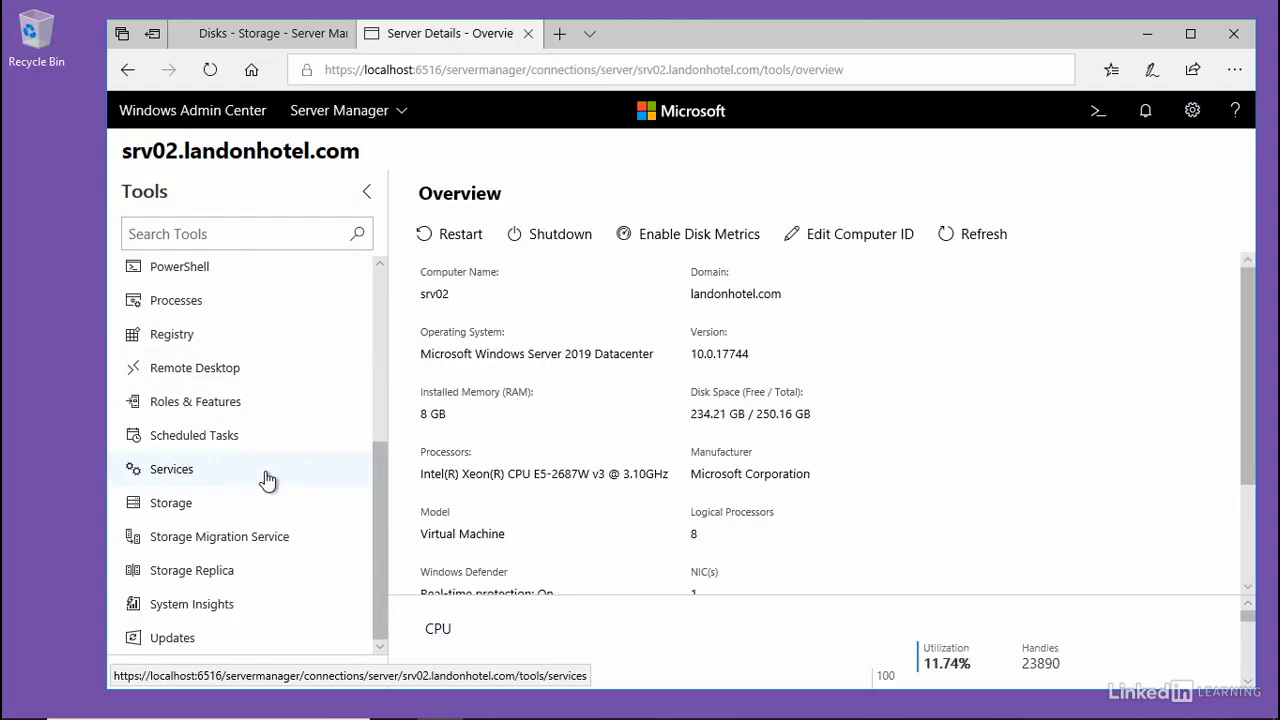
{"action": "left_click", "coordinate": [190, 503]}
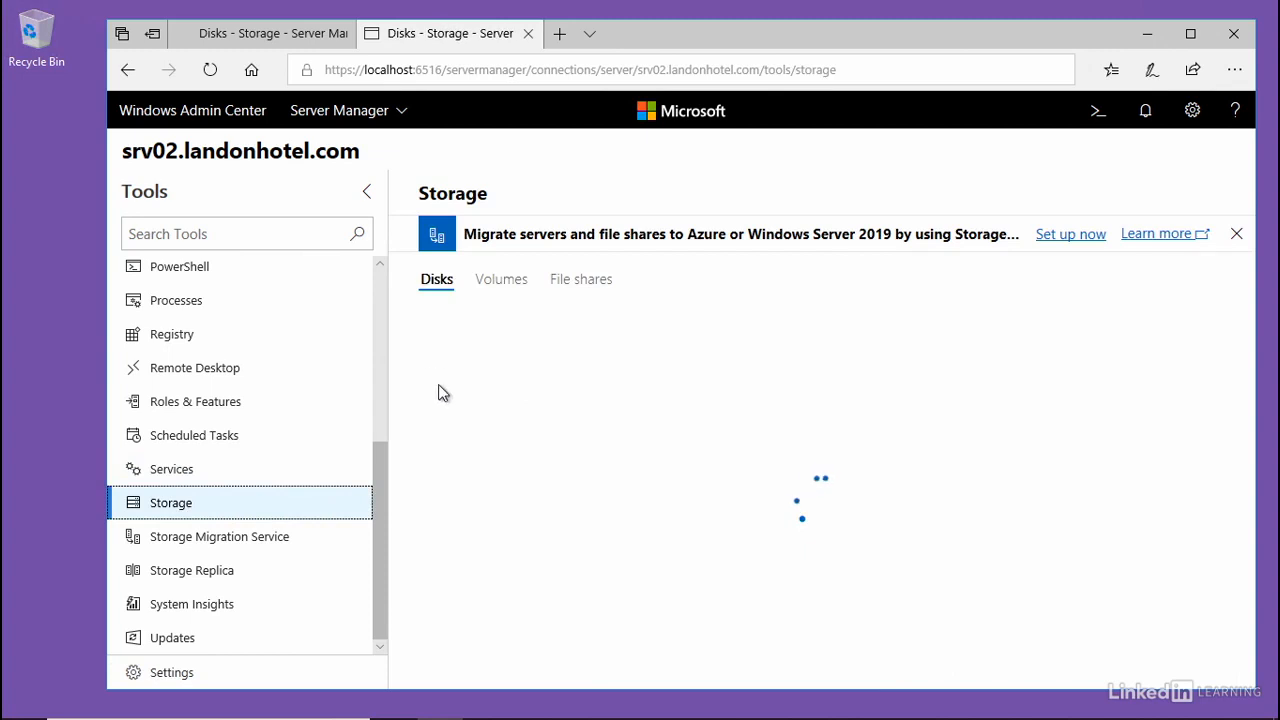
{"action": "left_click", "coordinate": [478, 414]}
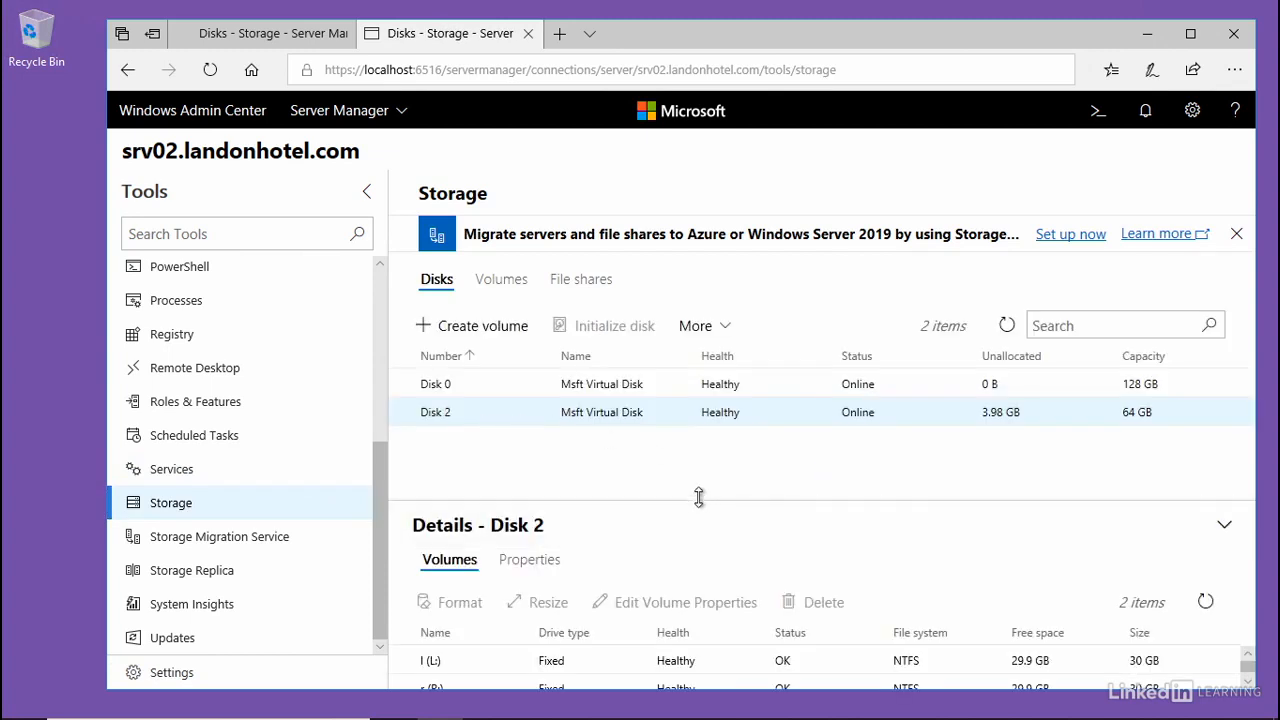
{"action": "left_click_drag", "start_coordinate": [702, 497], "coordinate": [700, 440]}
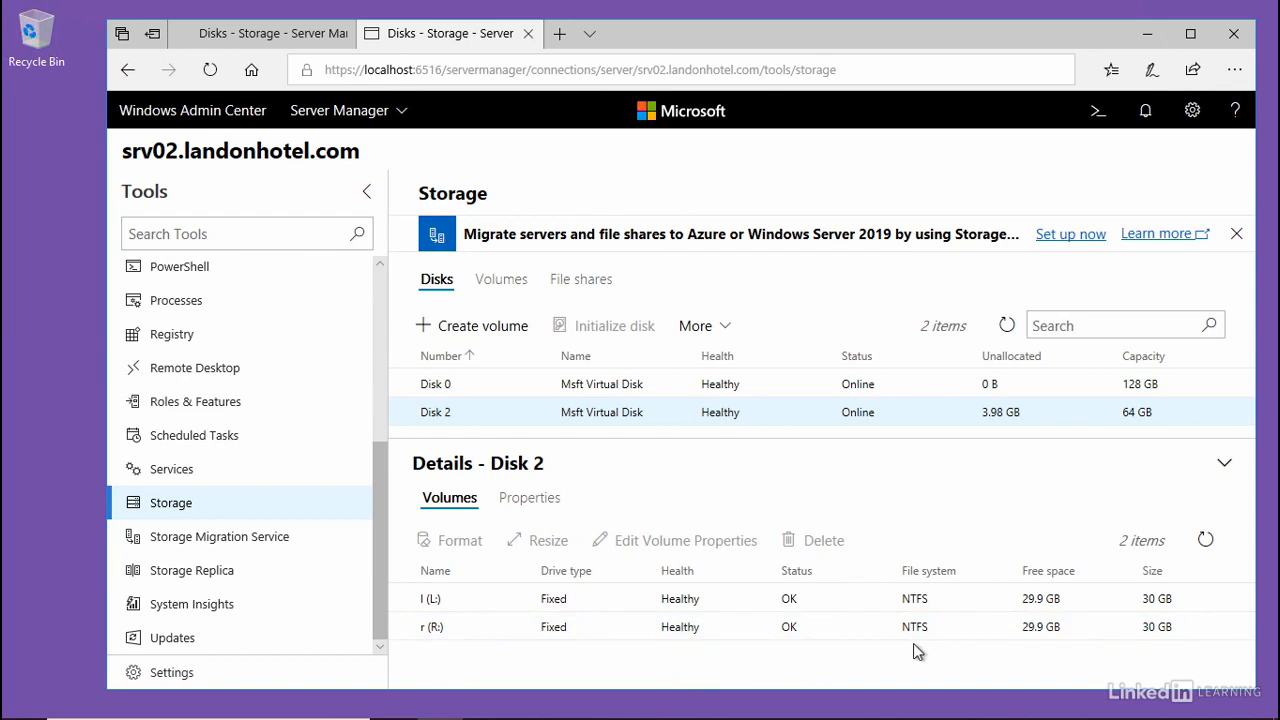
{"action": "left_click", "coordinate": [262, 37]}
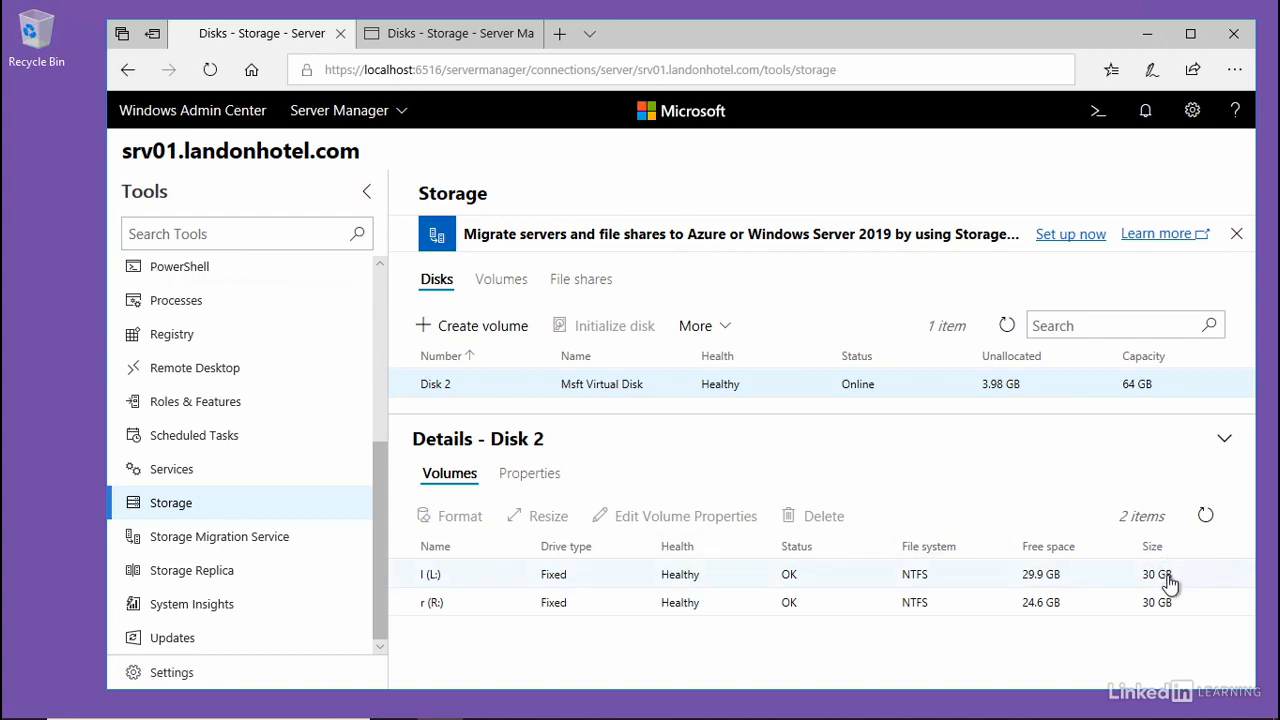
- Check the installation state of the Storage Replica feature in srv02's roles and features
{"action": "left_click", "coordinate": [462, 32]}
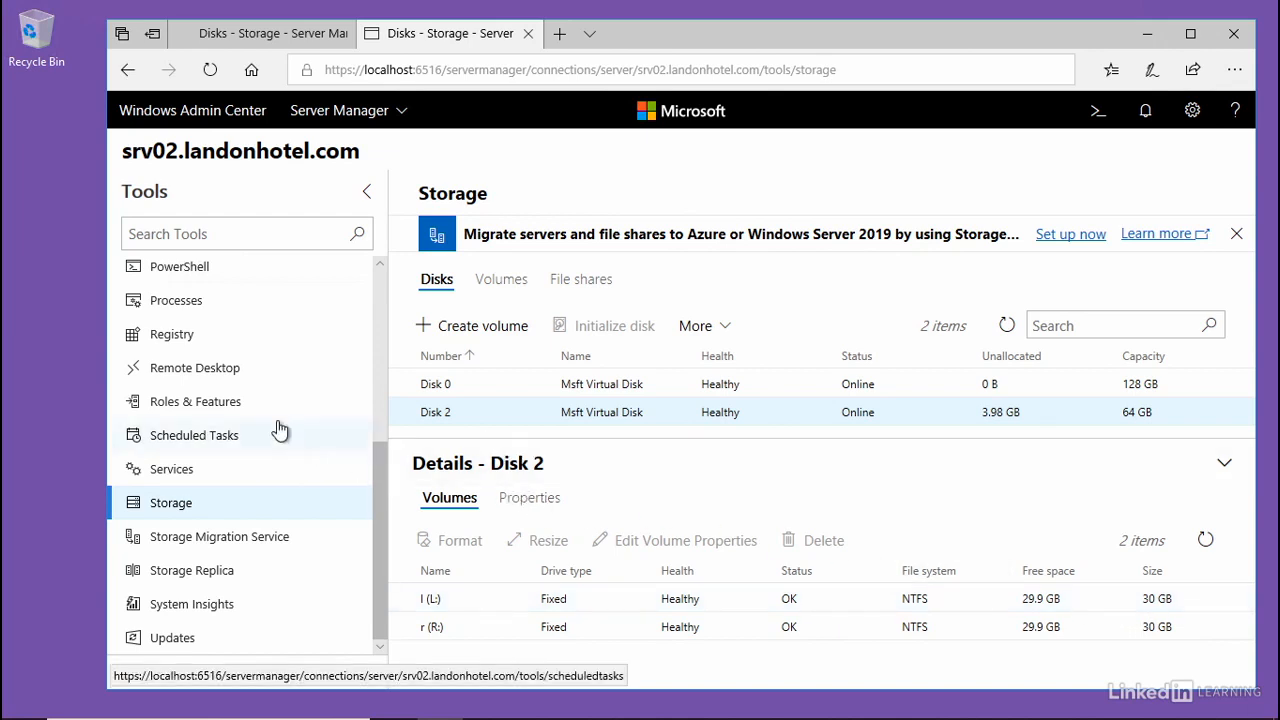
{"action": "left_click", "coordinate": [168, 403]}
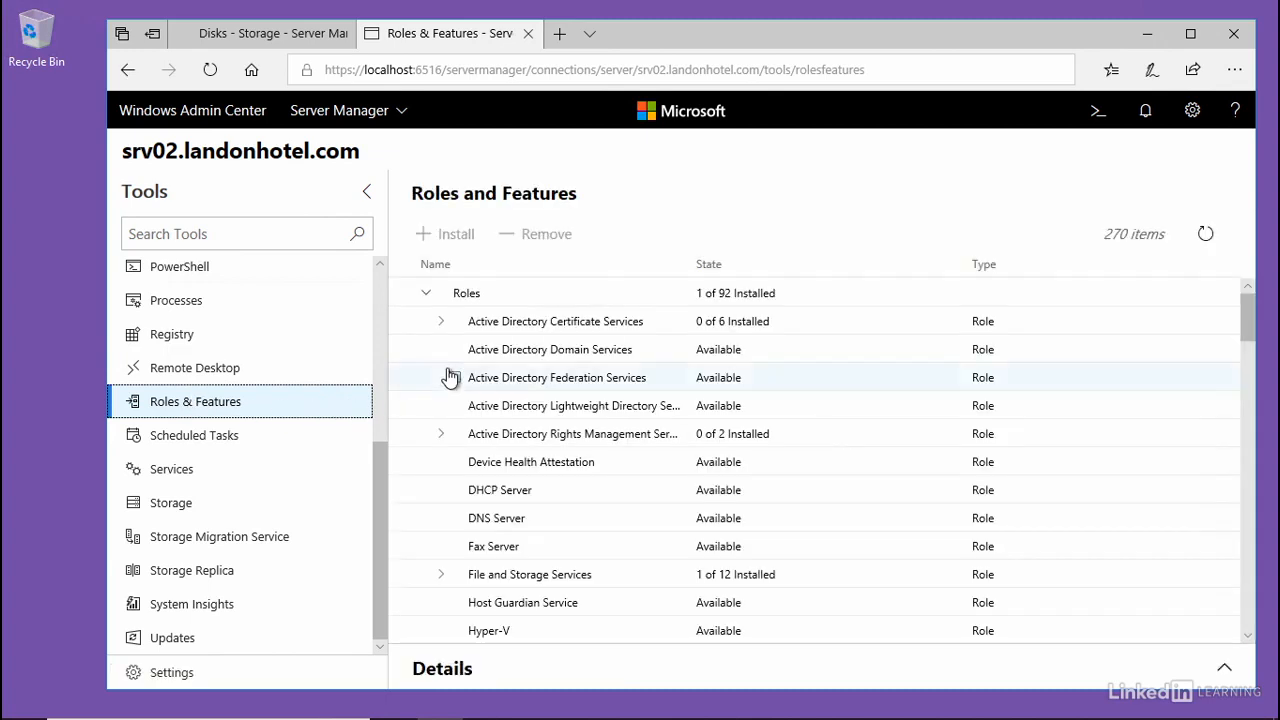
{"action": "left_click", "coordinate": [426, 295]}
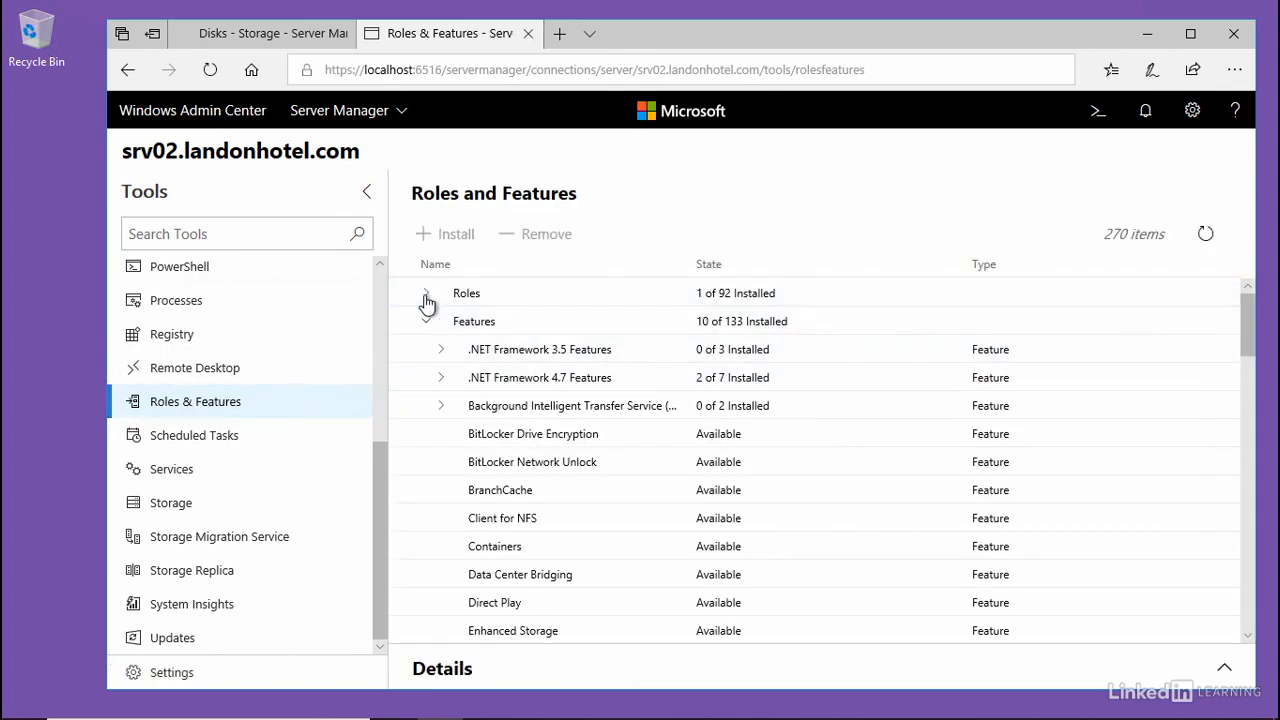
{"action": "scroll", "coordinate": [530, 435], "scroll_direction": "down", "scroll_amount": 3}
{"action": "scroll", "coordinate": [527, 437], "scroll_direction": "down", "scroll_amount": 10}
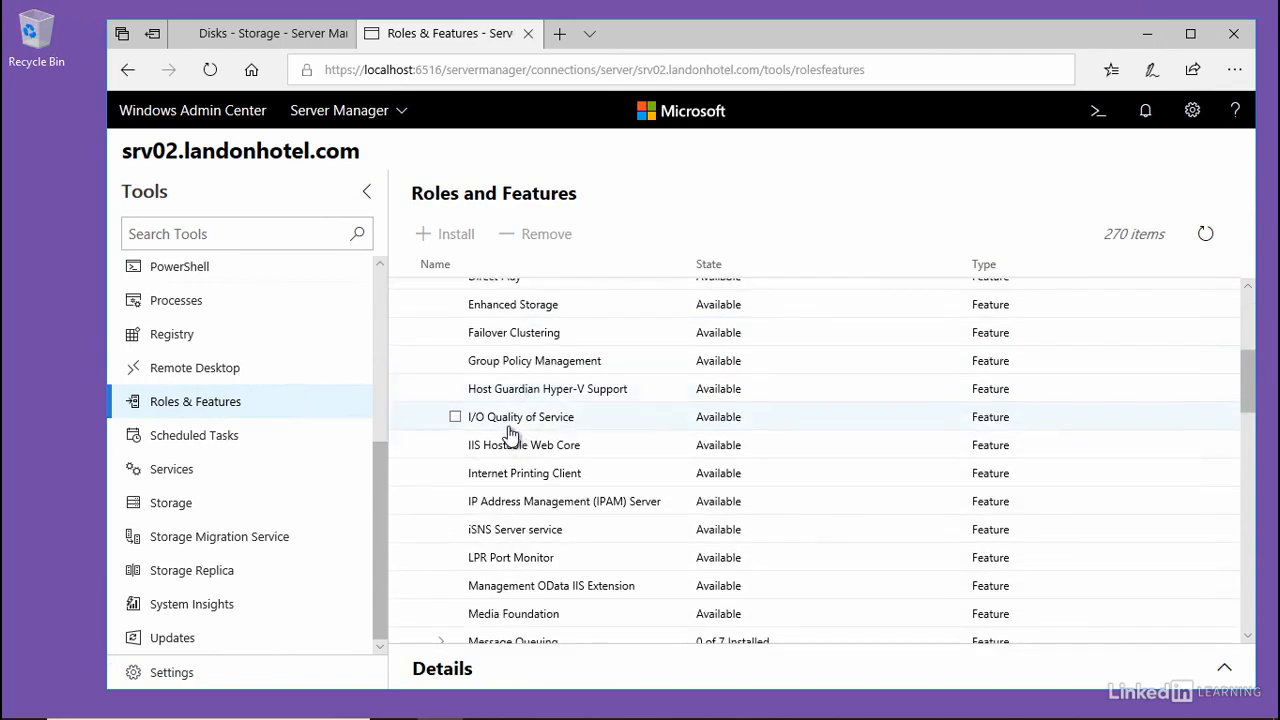
{"action": "scroll", "coordinate": [508, 432], "scroll_direction": "down", "scroll_amount": 2}
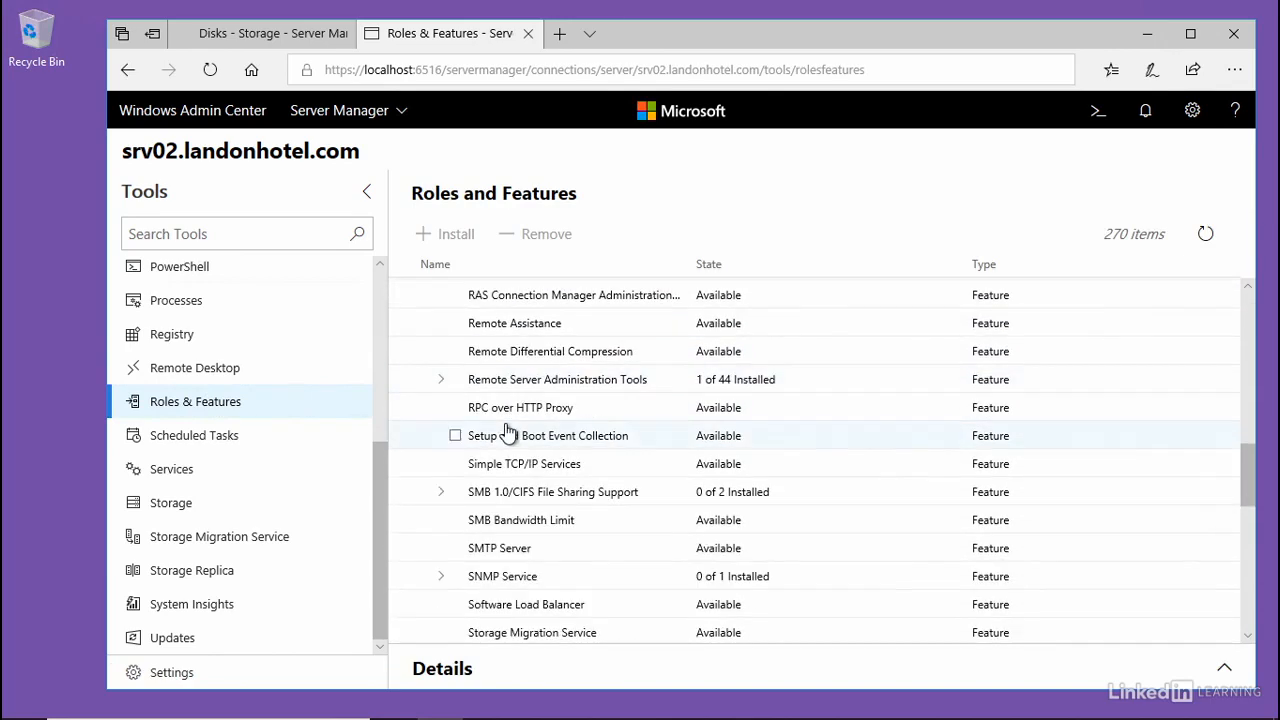
{"action": "scroll", "coordinate": [505, 434], "scroll_direction": "down", "scroll_amount": 2}
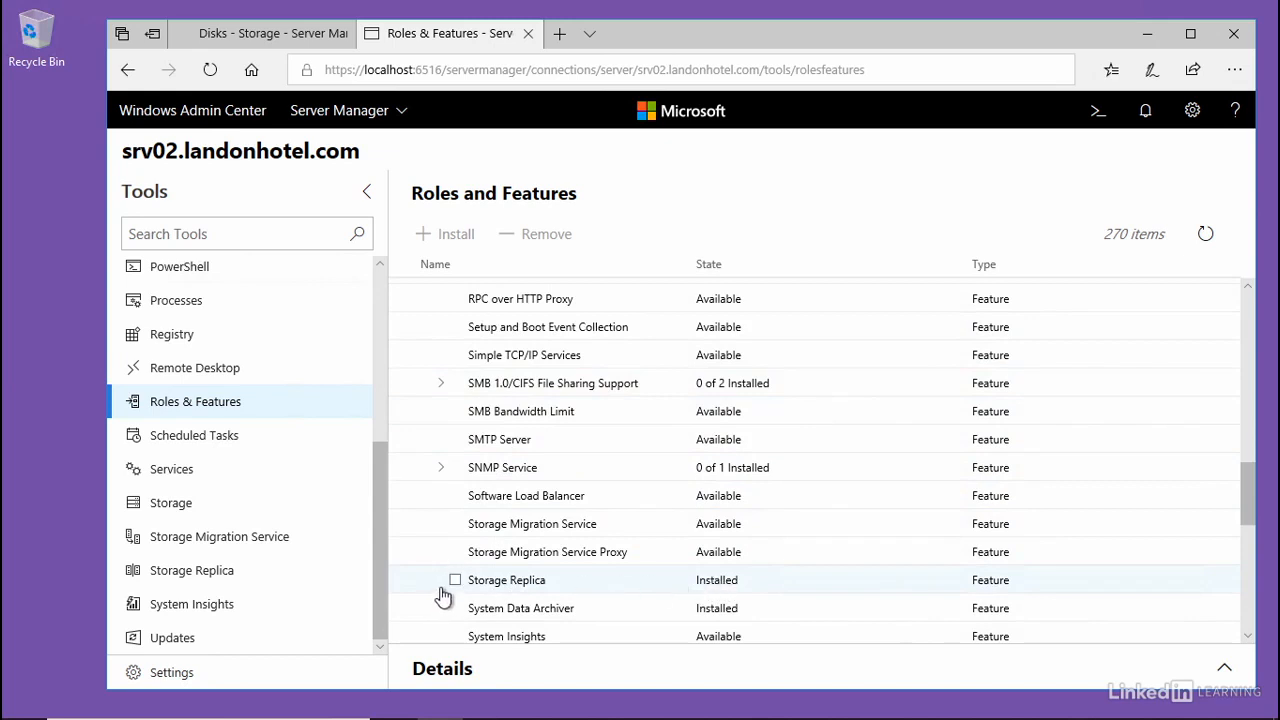
- Check the installation state of the Storage Replica feature in srv01's roles and features
{"action": "left_click", "coordinate": [278, 32]}
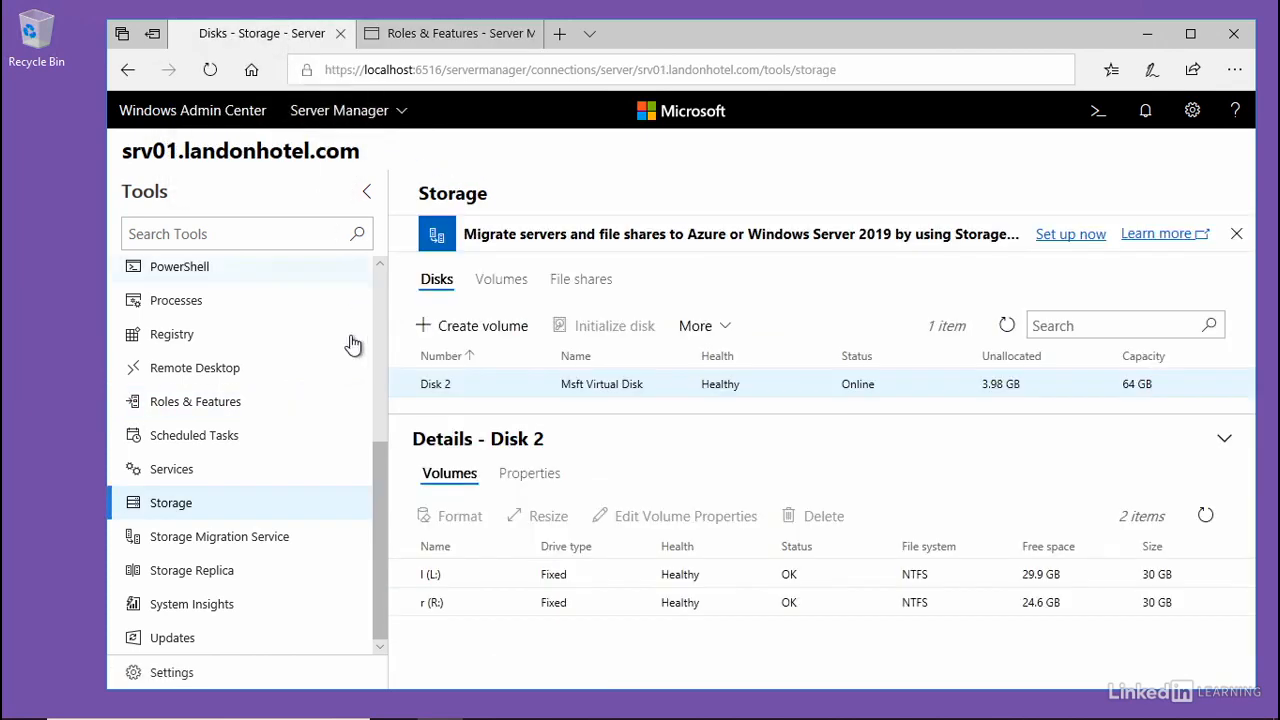
{"action": "left_click", "coordinate": [177, 405]}
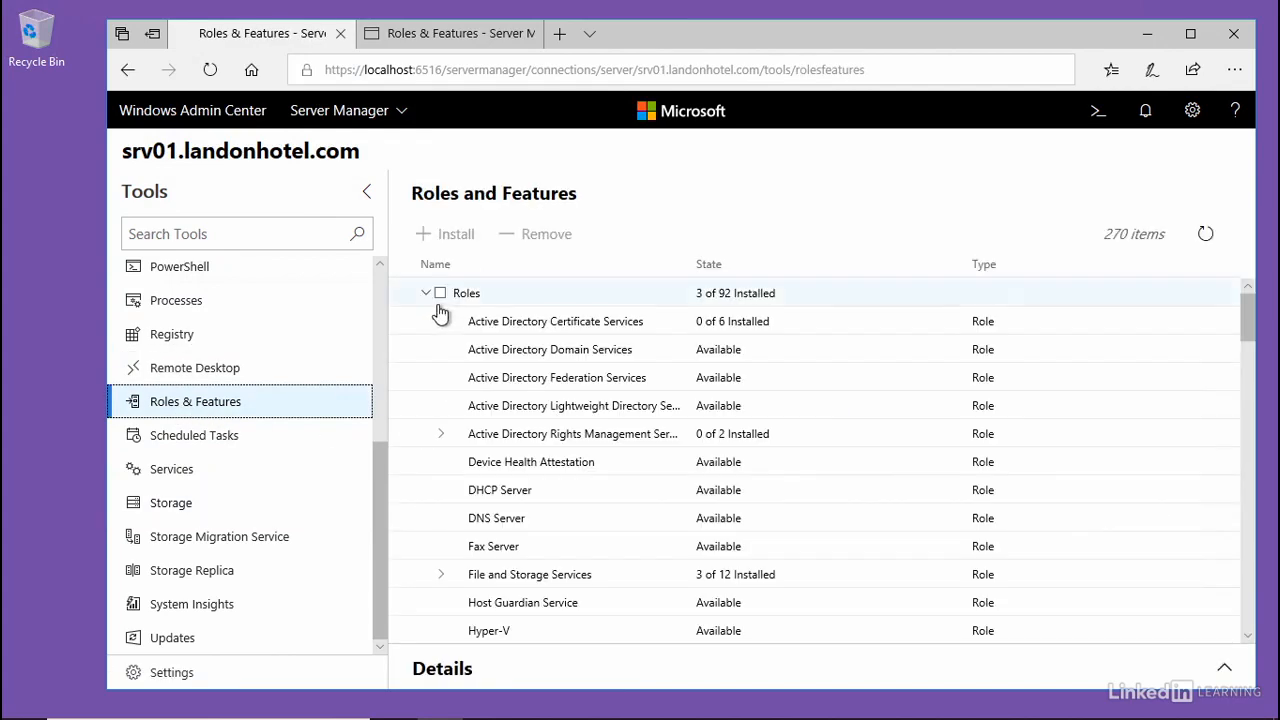
{"action": "left_click", "coordinate": [424, 296]}
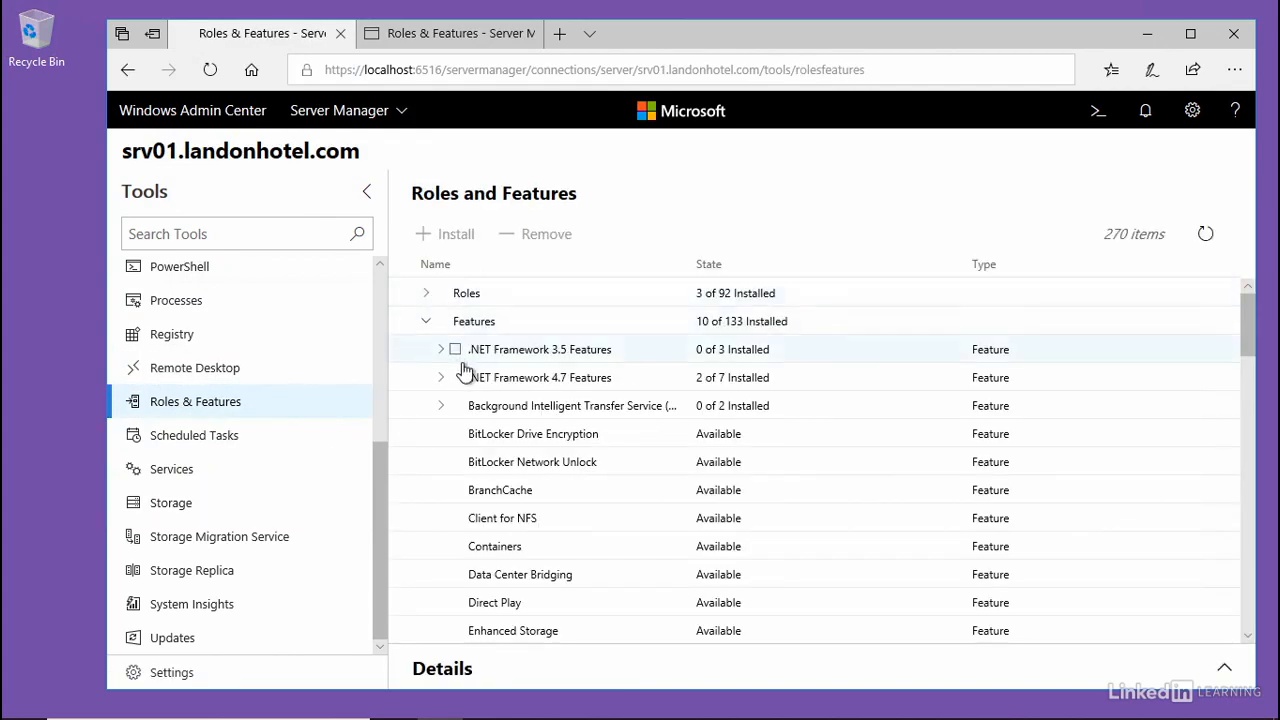
{"action": "scroll", "coordinate": [468, 380], "scroll_direction": "down", "scroll_amount": 10}
{"action": "scroll", "coordinate": [468, 390], "scroll_direction": "down", "scroll_amount": 15}
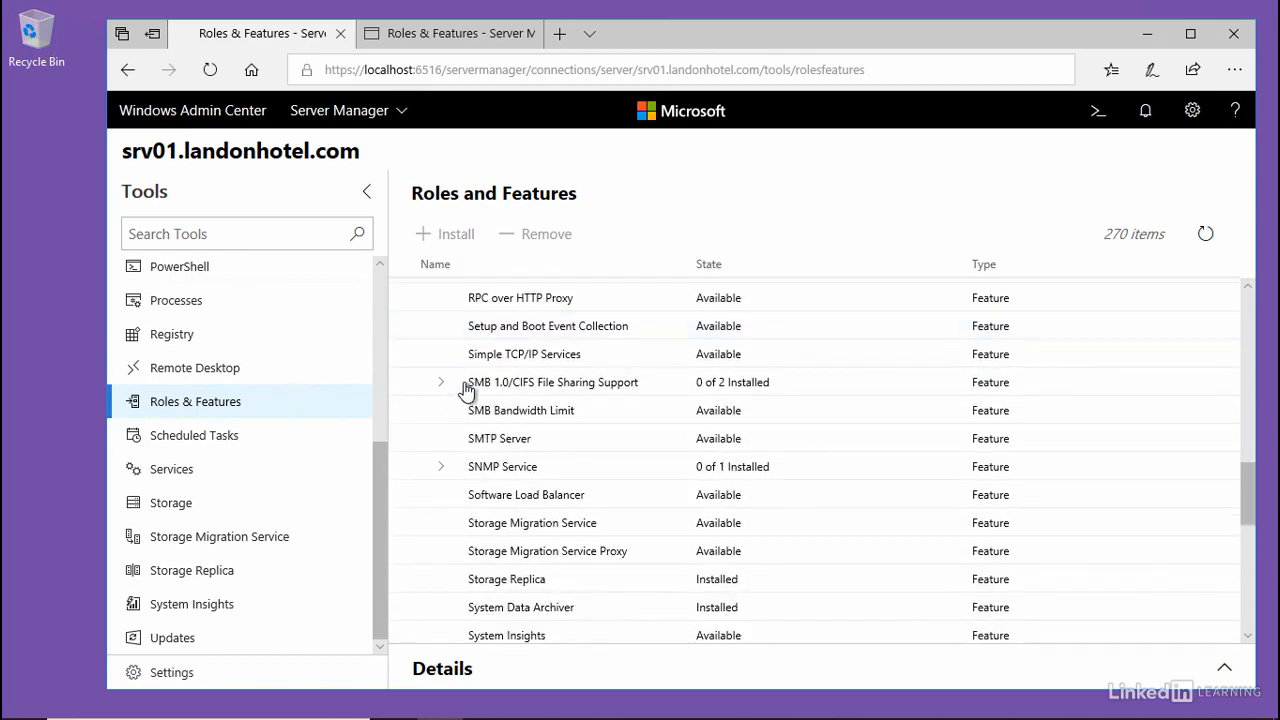
{"action": "scroll", "coordinate": [466, 390], "scroll_direction": "down", "scroll_amount": 2}
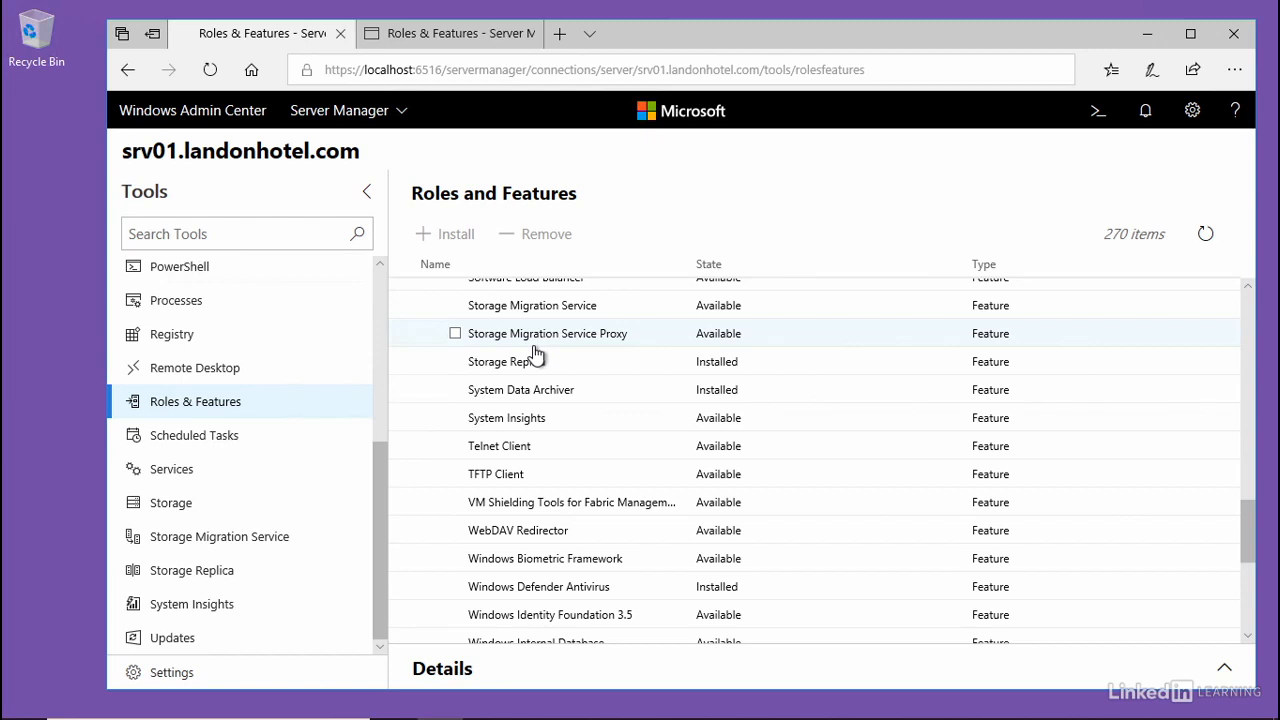
- Start a new Storage Replica partnership on srv01 with srv01.landonhotel.com as the source computer name
{"action": "left_click", "coordinate": [165, 580]}
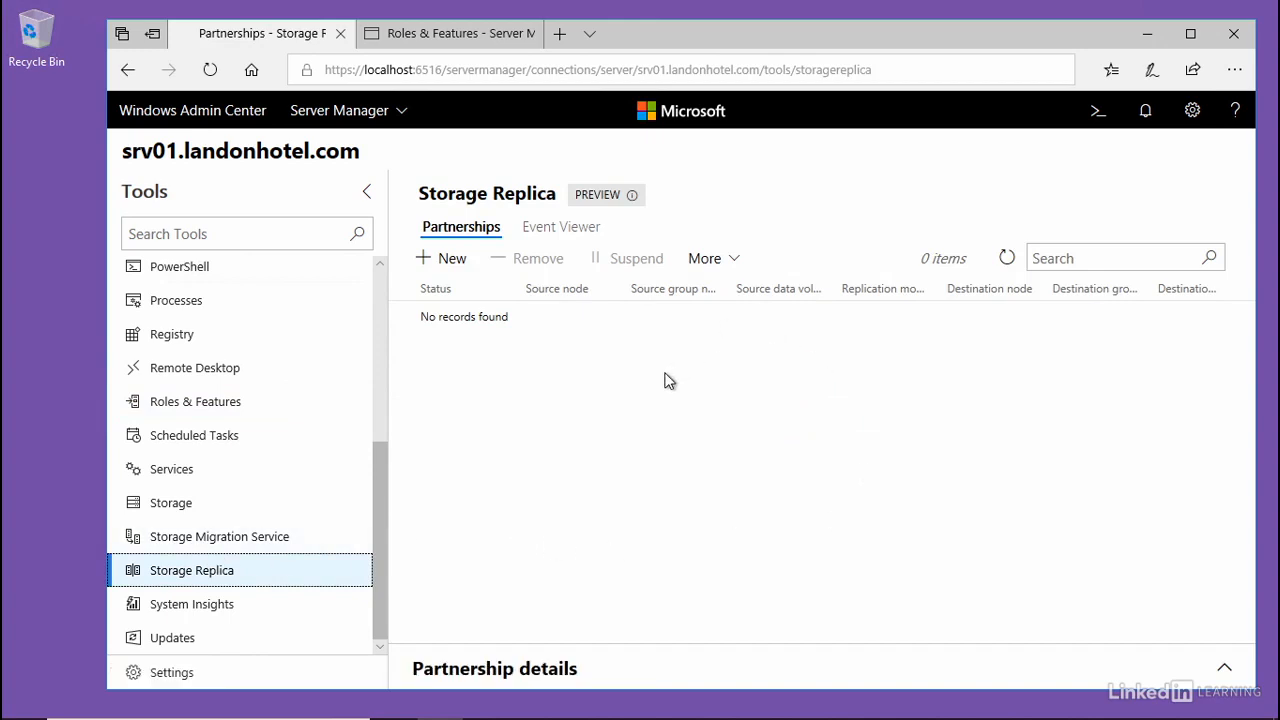
{"action": "left_click", "coordinate": [444, 258]}
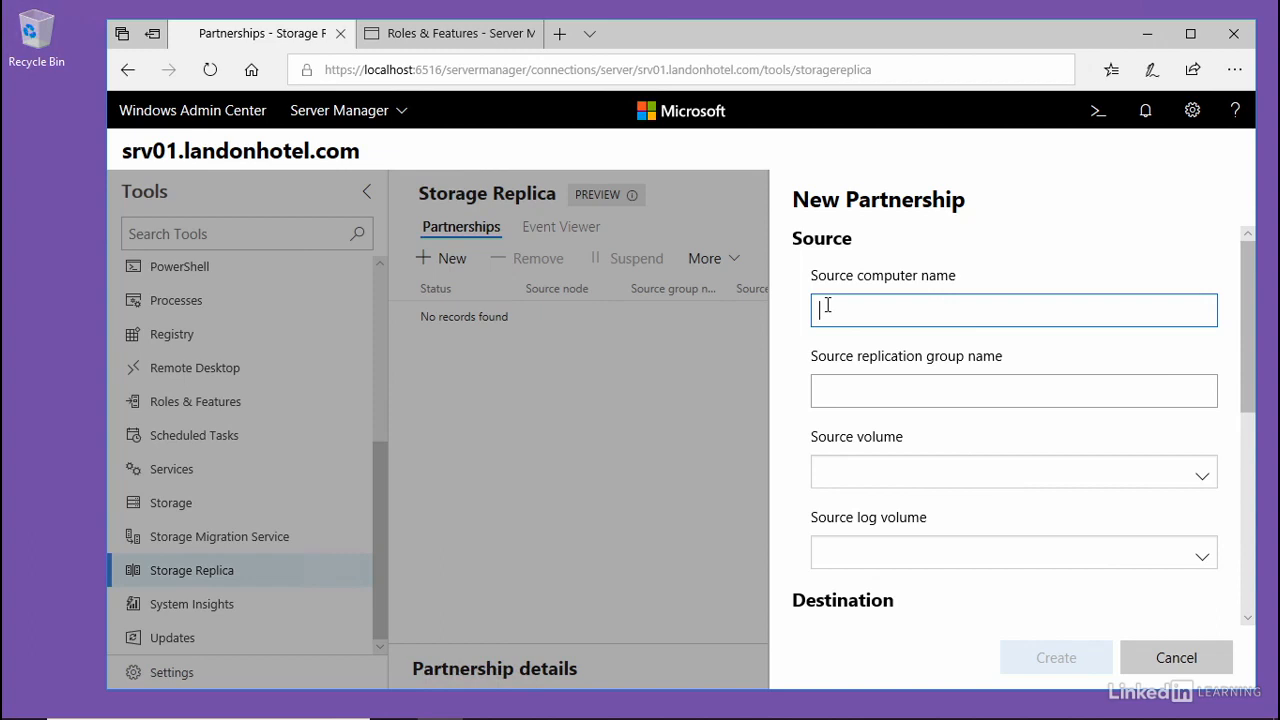
{"action": "type", "text": "srv01.landonhotel.com"}
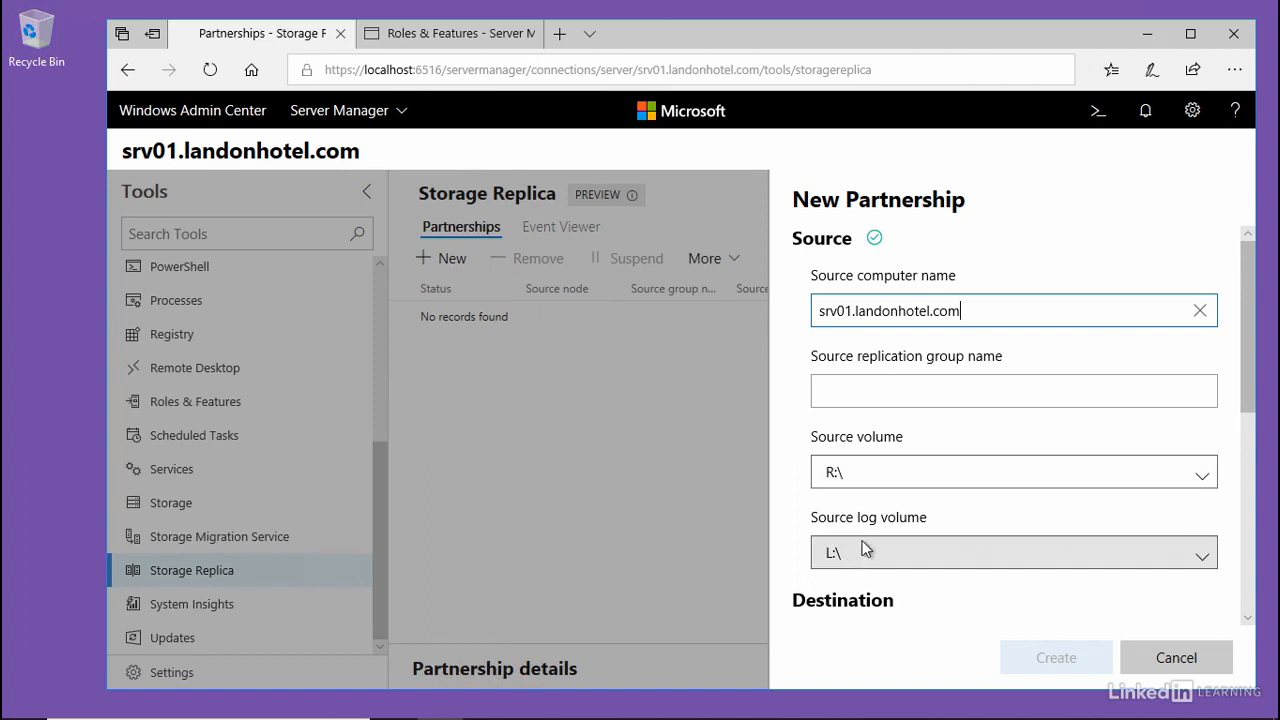
- Select R:\ as the source volume and name the source replication group "Source"
{"action": "left_click", "coordinate": [868, 480]}
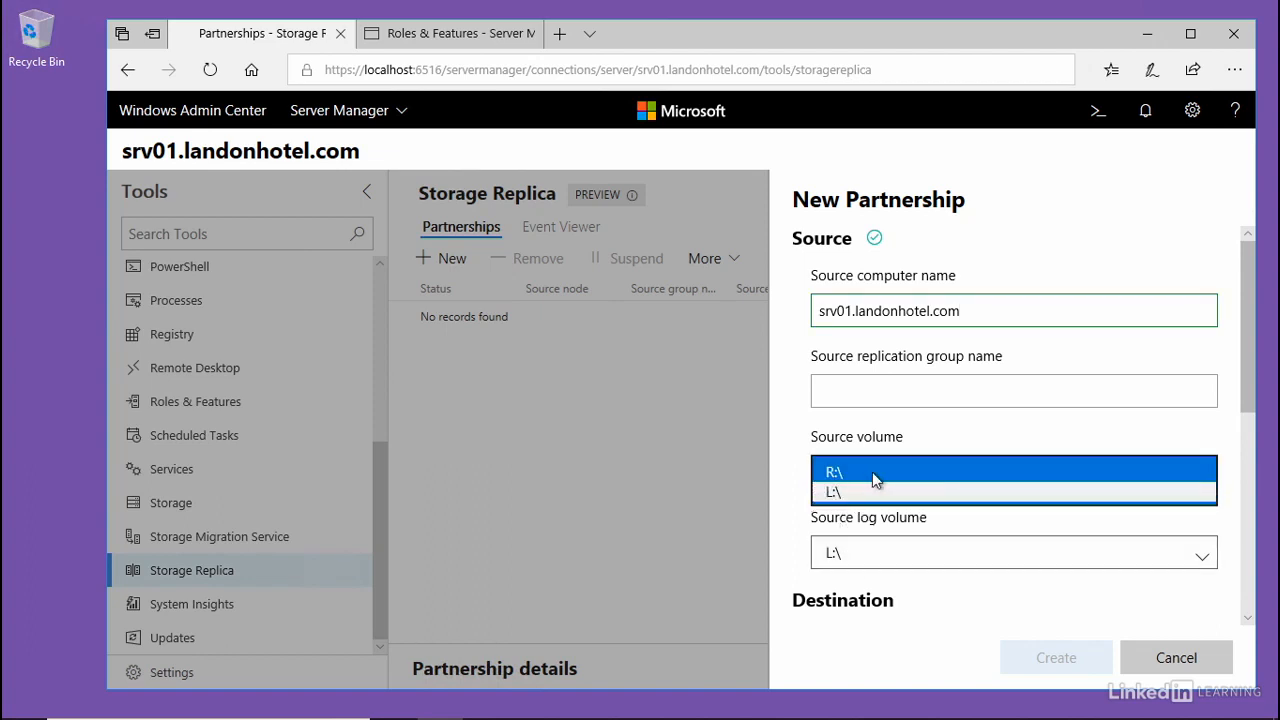
{"action": "left_click", "coordinate": [870, 472]}
{"action": "left_click", "coordinate": [837, 394]}
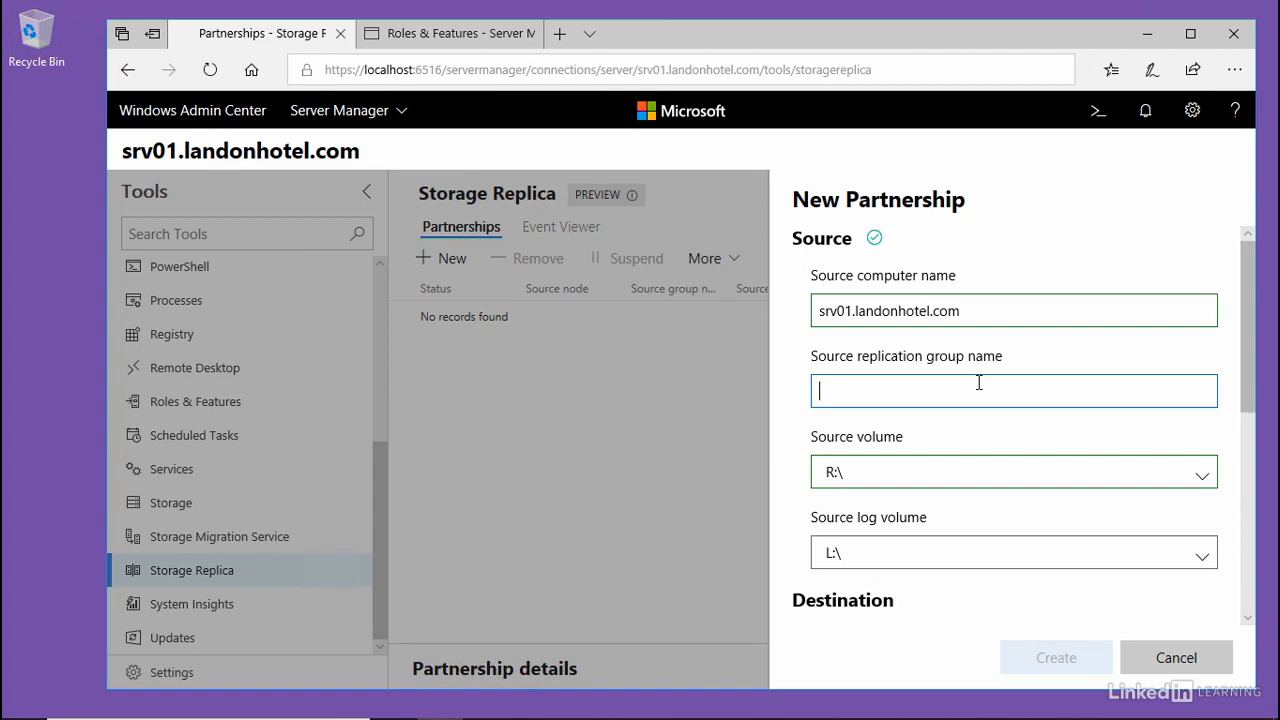
{"action": "type", "text": "Source"}
{"action": "left_click", "coordinate": [791, 451]}
- Set the destination computer name to srv02.landonhotel.com and select L:\ as the destination log volume
{"action": "scroll", "coordinate": [782, 462], "scroll_direction": "down", "scroll_amount": 1}
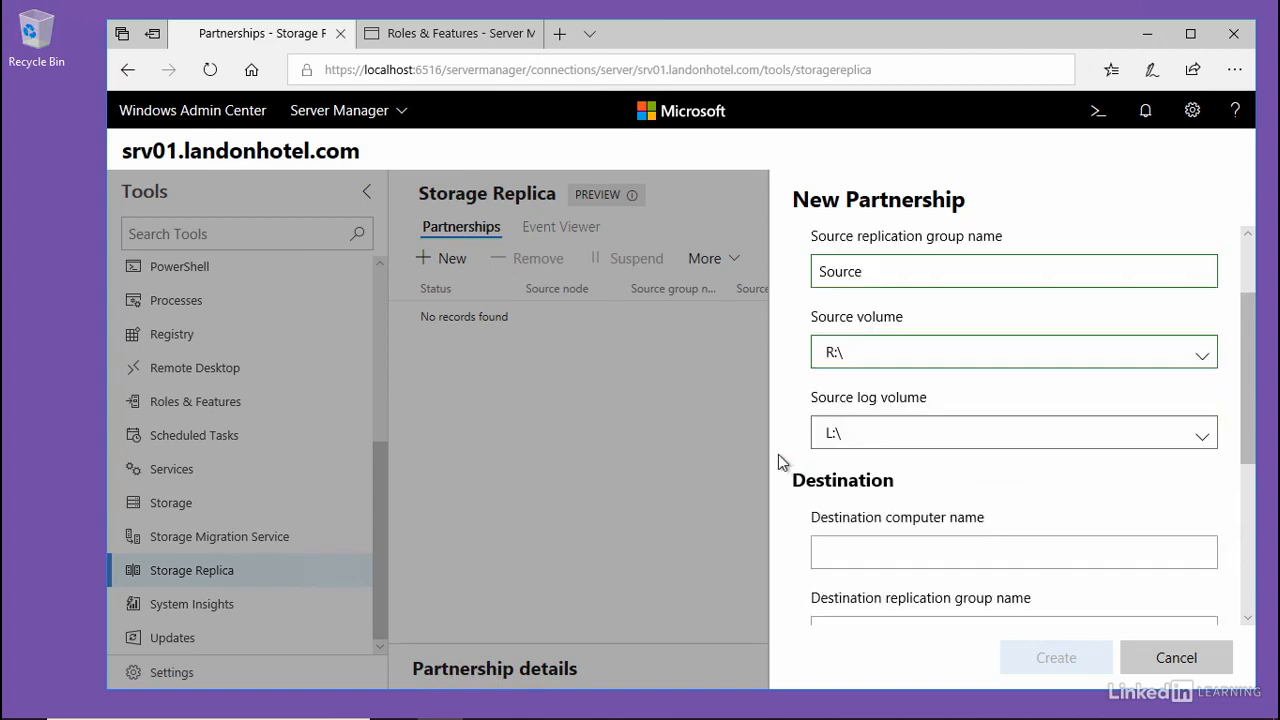
{"action": "scroll", "coordinate": [778, 460], "scroll_direction": "down", "scroll_amount": 2}
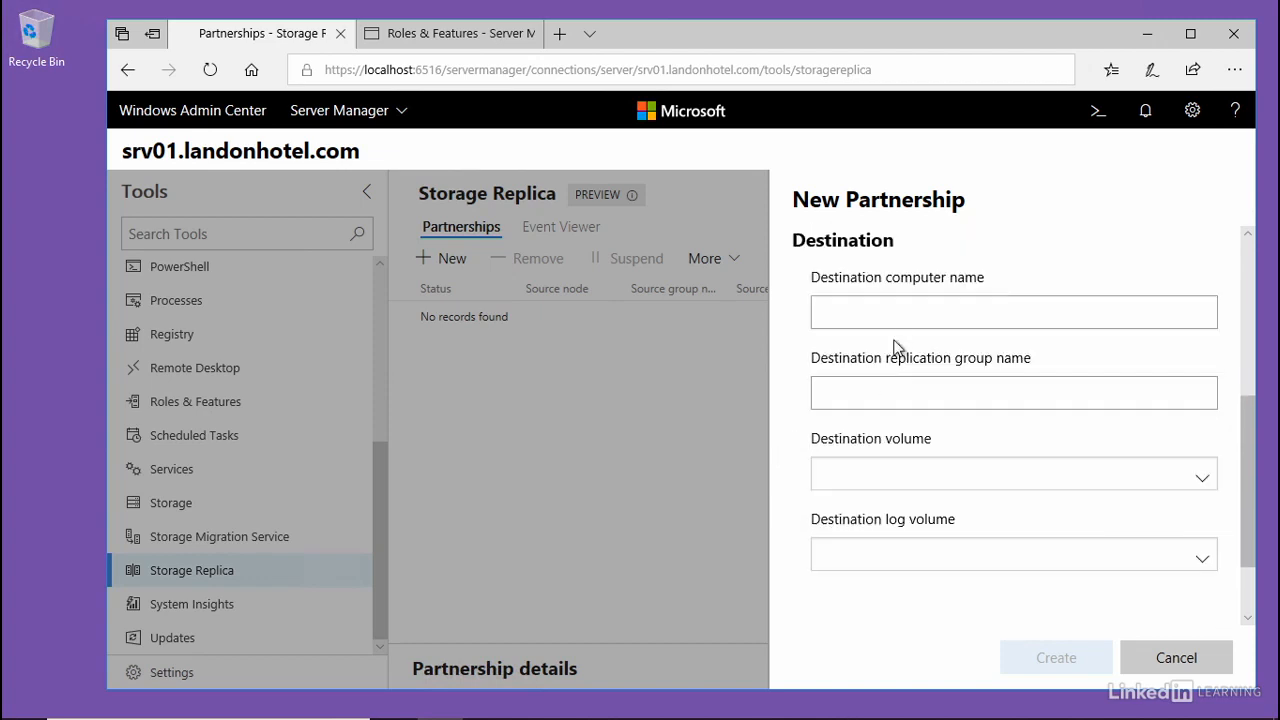
{"action": "left_click", "coordinate": [905, 315]}
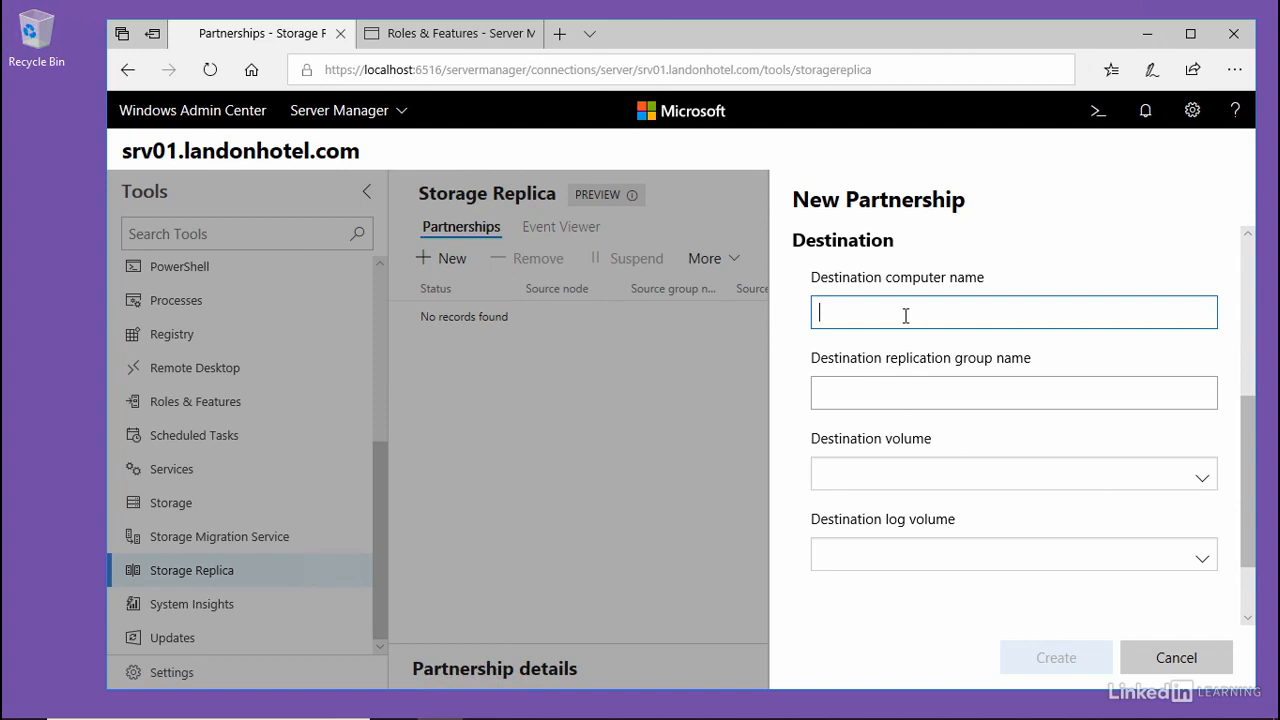
{"action": "type", "text": "srv02.landonhotel.com"}
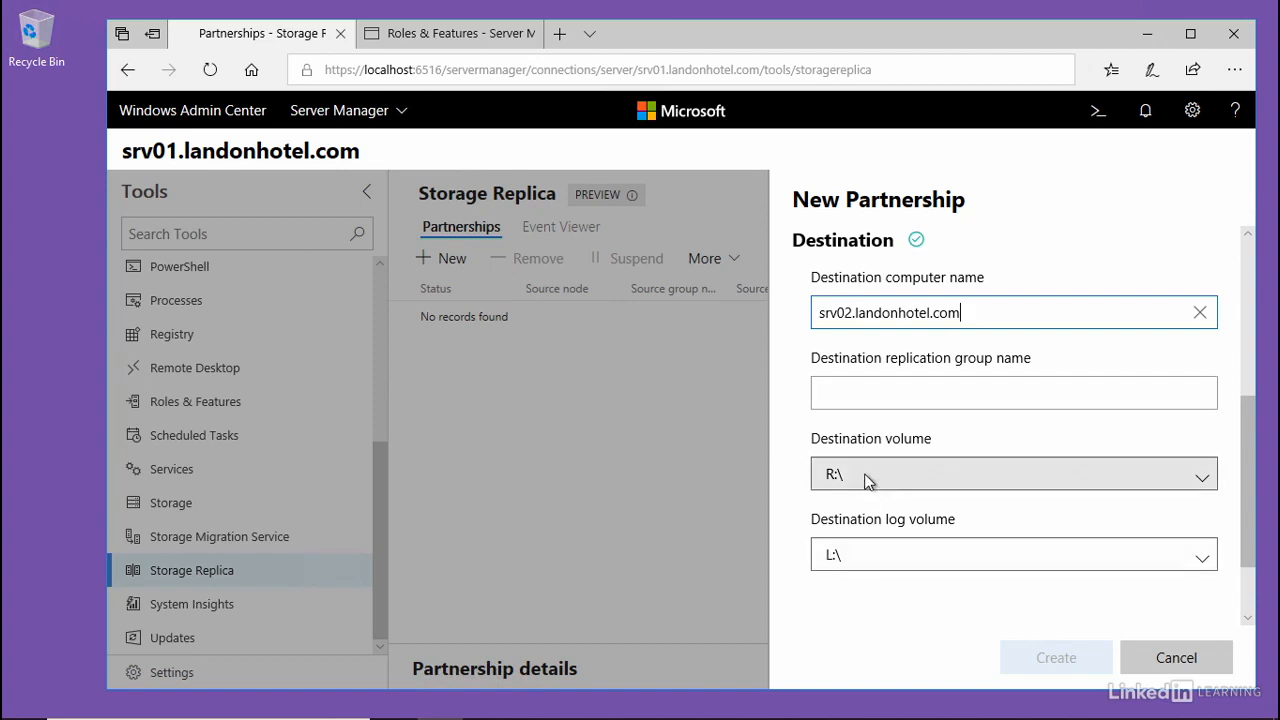
{"action": "left_click", "coordinate": [873, 554]}
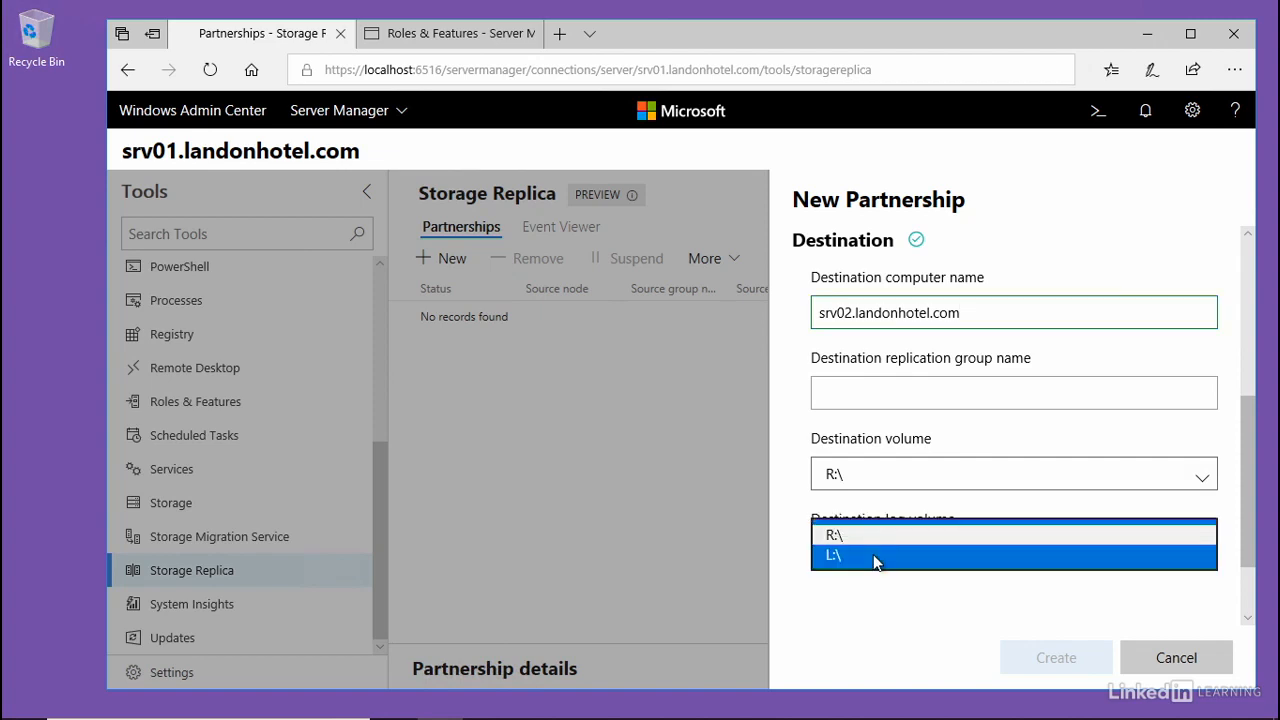
{"action": "left_click", "coordinate": [873, 554]}
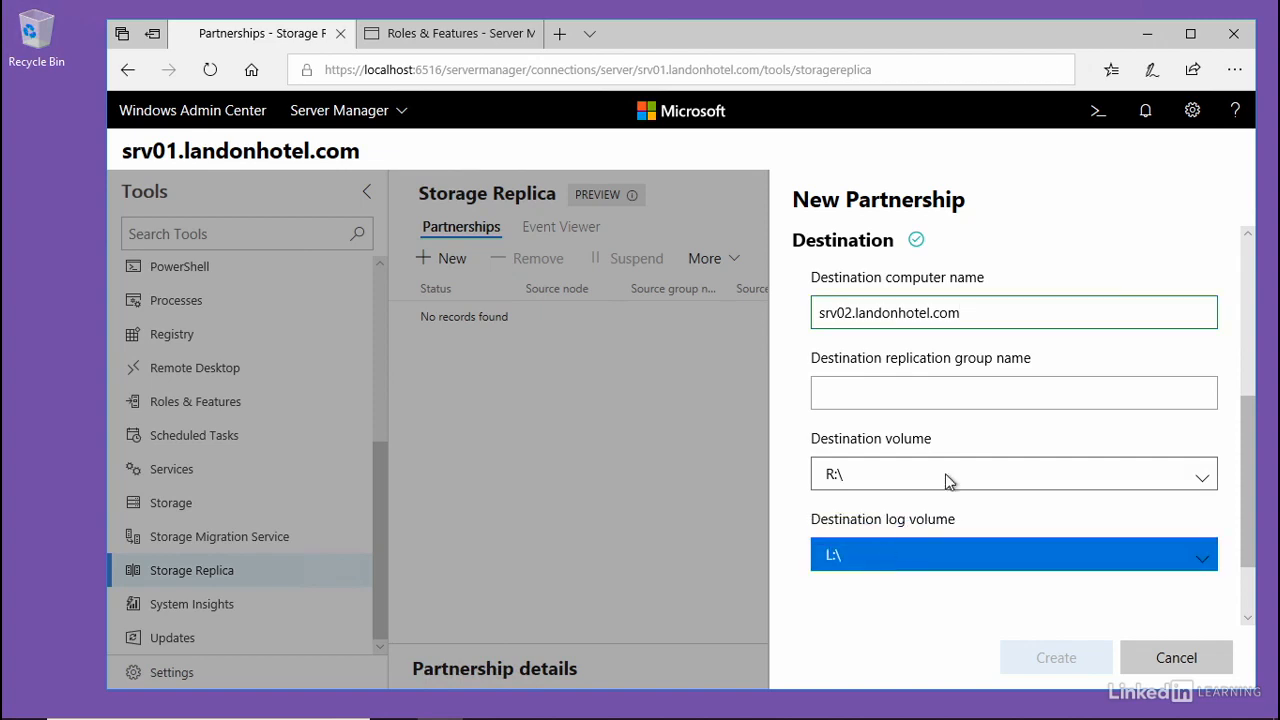
- Name the destination replication group "Target" and create the partnership
{"action": "left_click", "coordinate": [899, 392]}
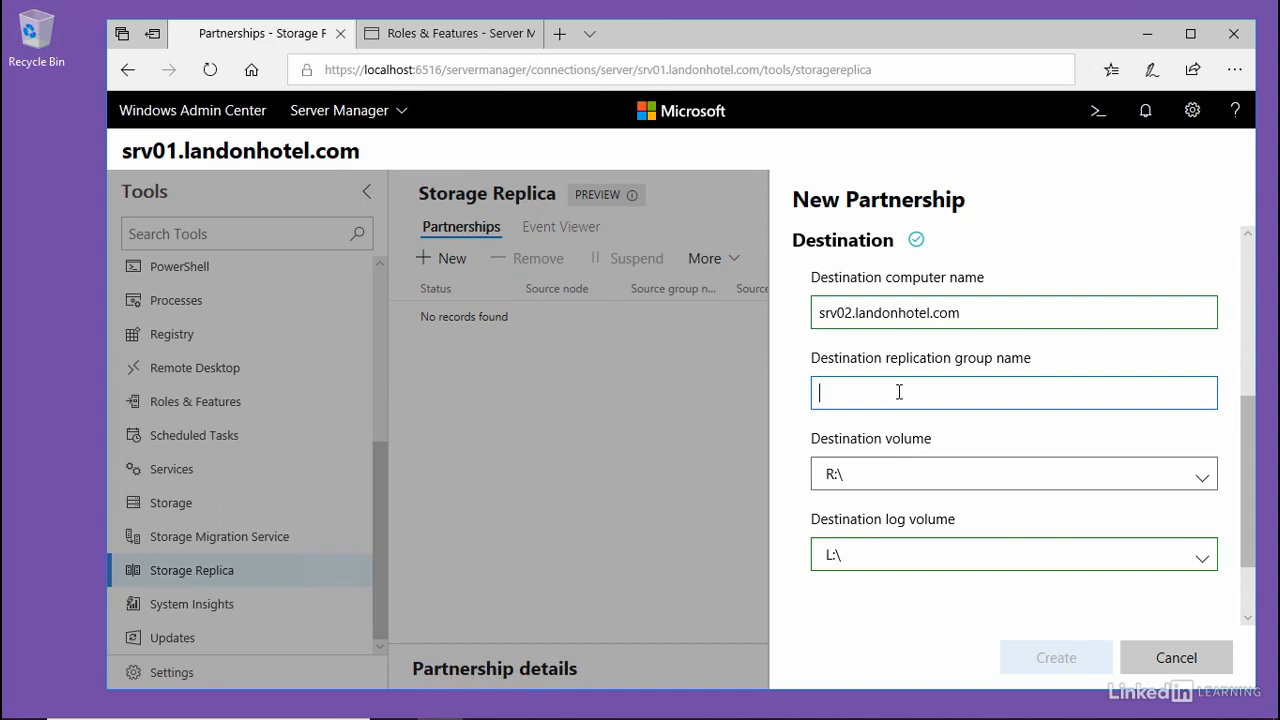
{"action": "type", "text": "Target"}
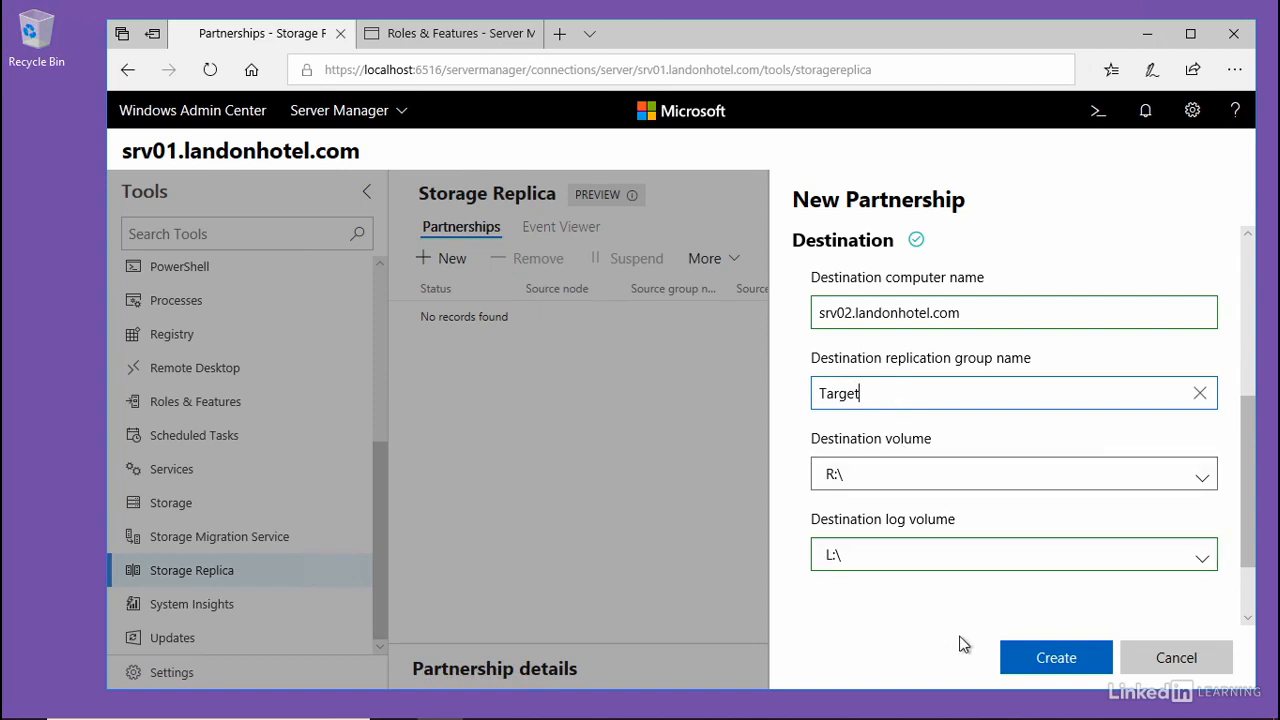
{"action": "left_click", "coordinate": [1056, 658]}
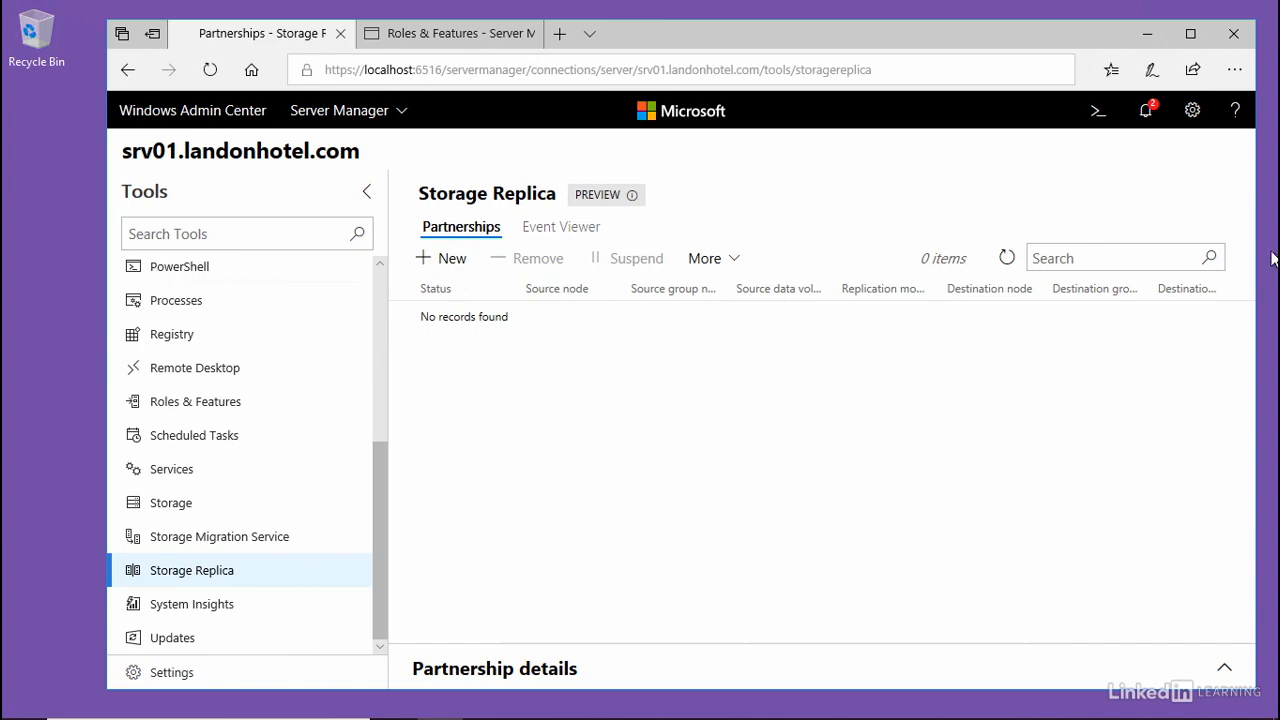
- Check the notifications for the new partnership's creation result, and view the details of the SRV01 to SRV02 partnership
{"action": "left_click", "coordinate": [1147, 112]}
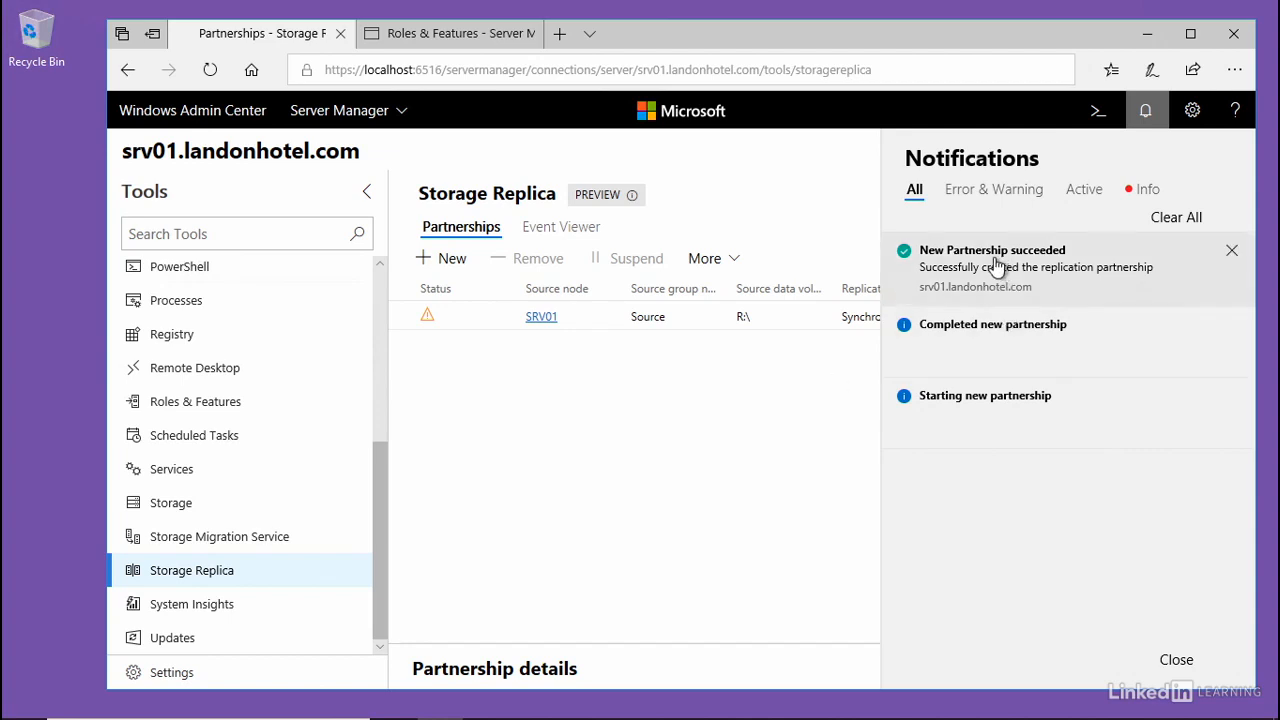
{"action": "left_click", "coordinate": [1146, 112]}
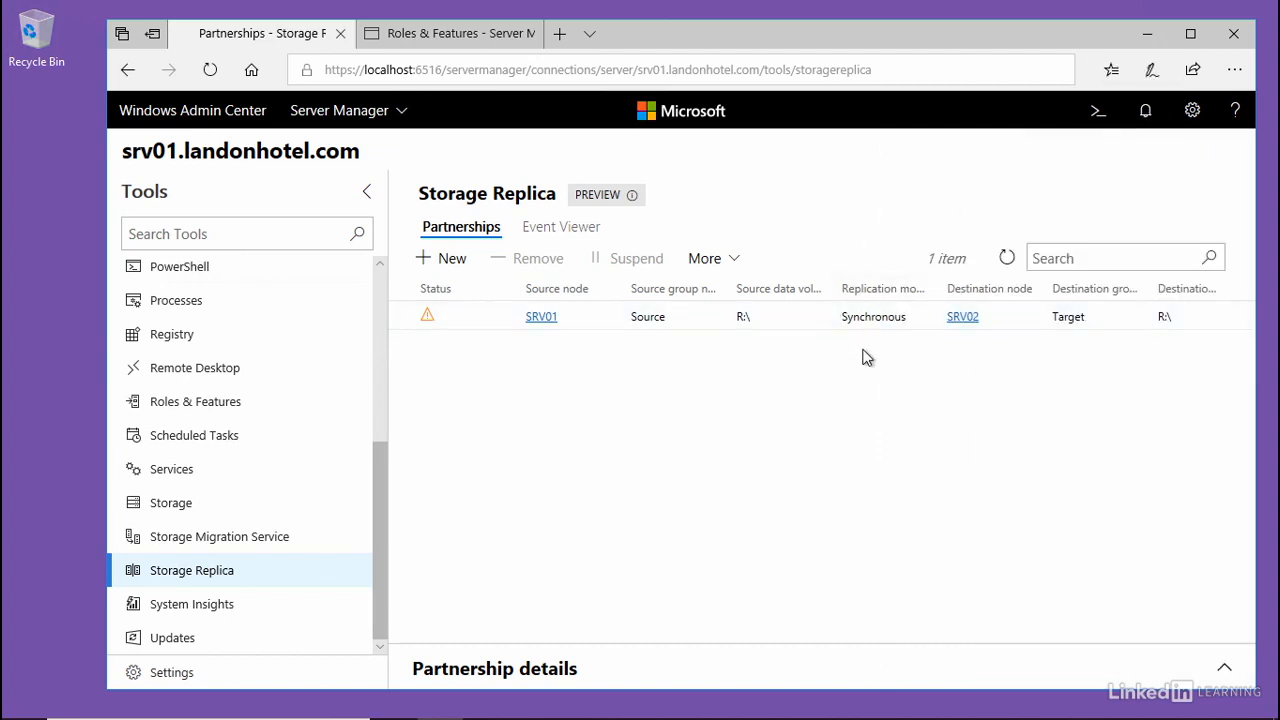
{"action": "left_click", "coordinate": [426, 325]}
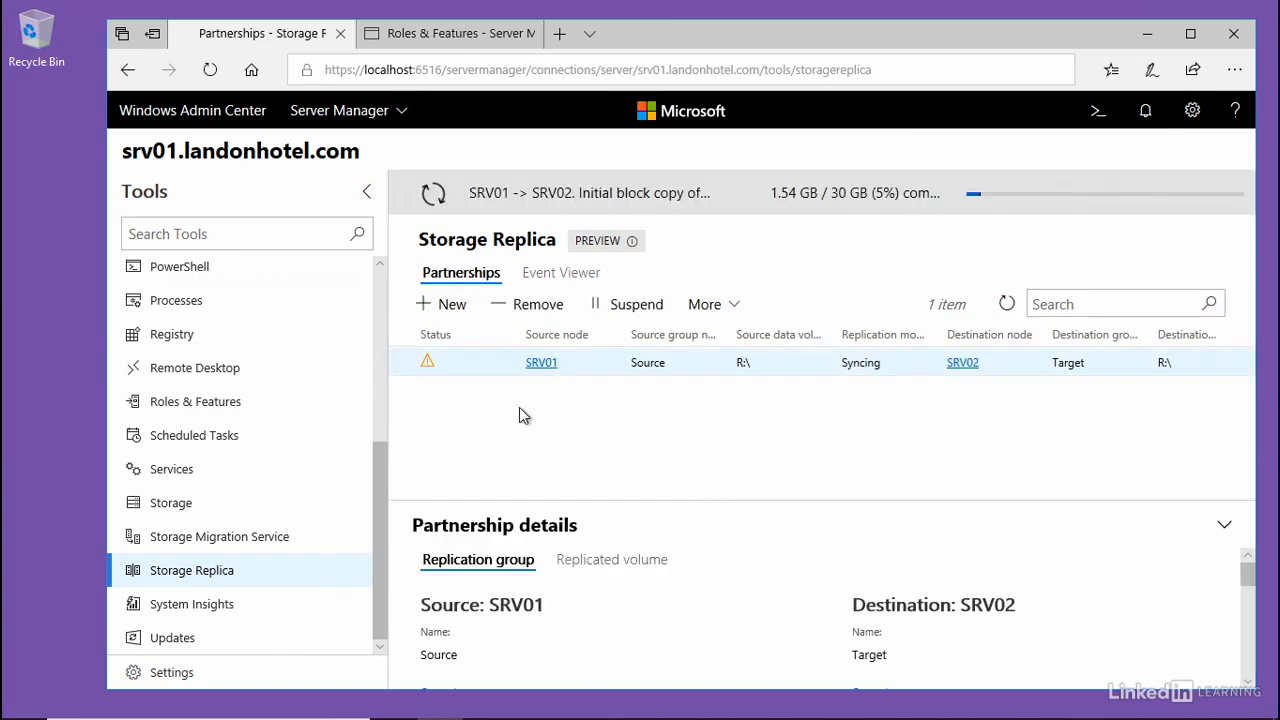